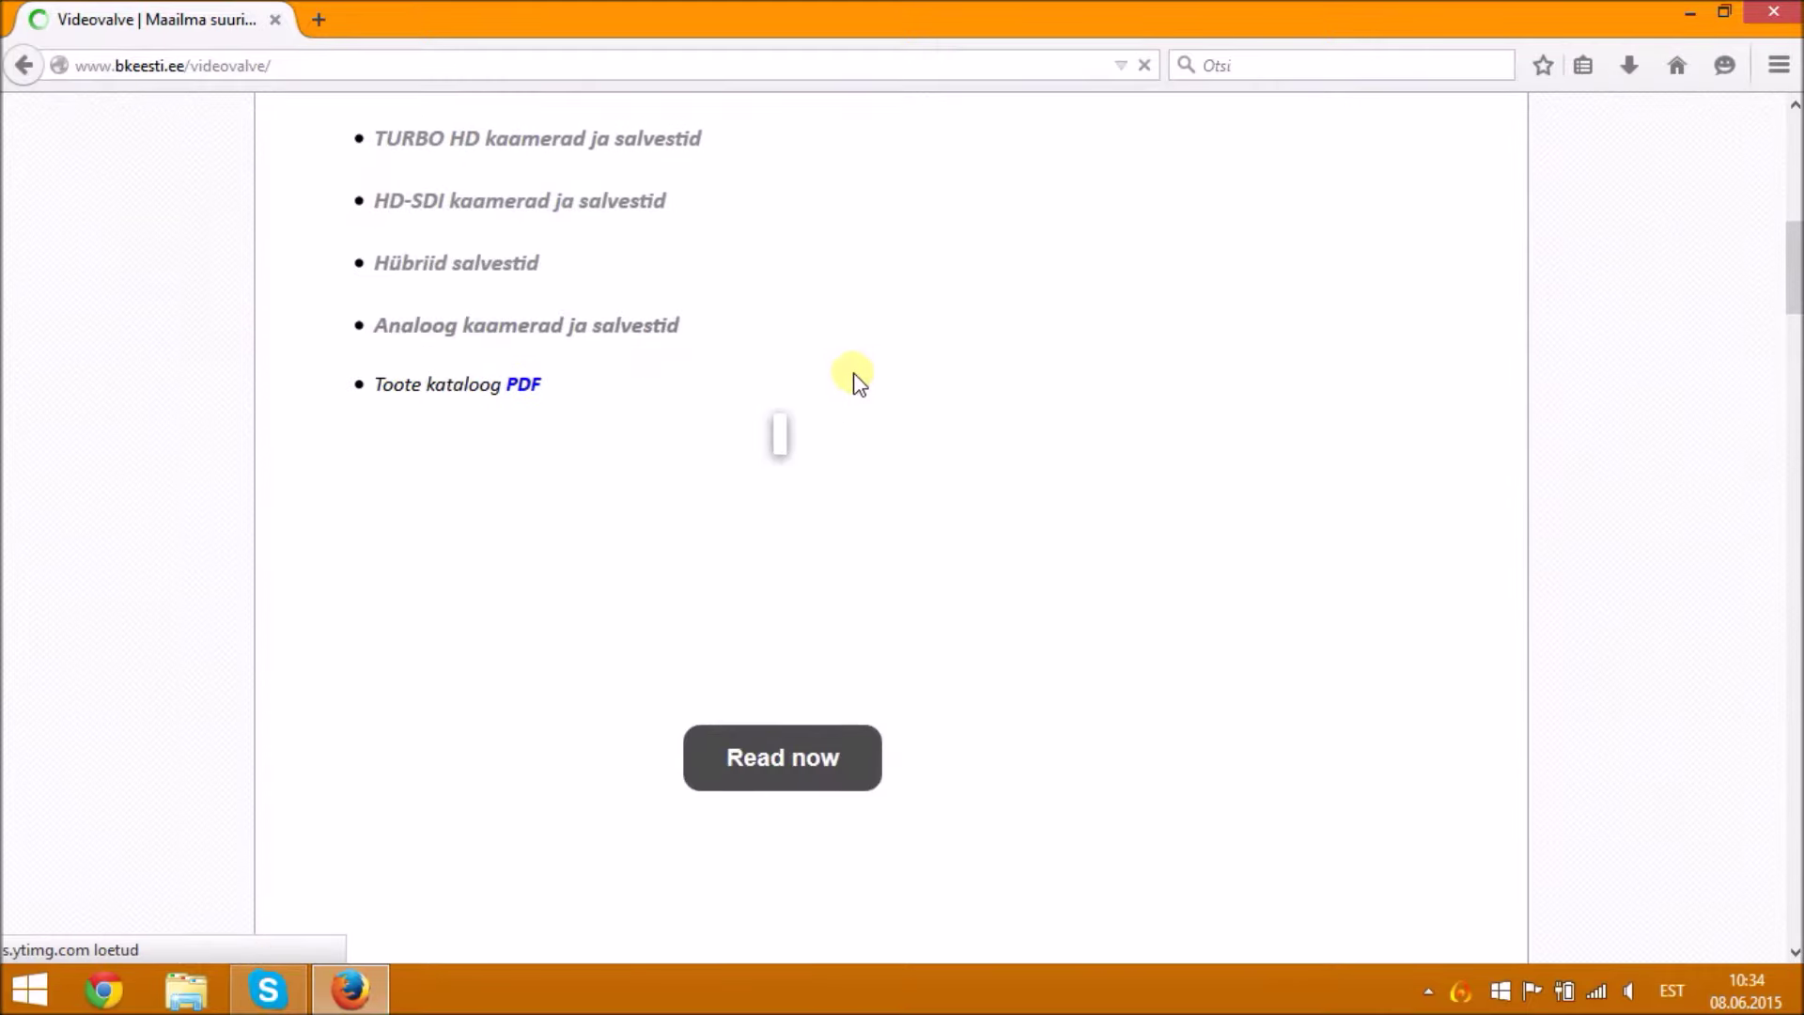
- Scroll down the bkeesti.ee videovalve page to the HikVision accordion sections above the footer
scroll(854, 379, down, 2)
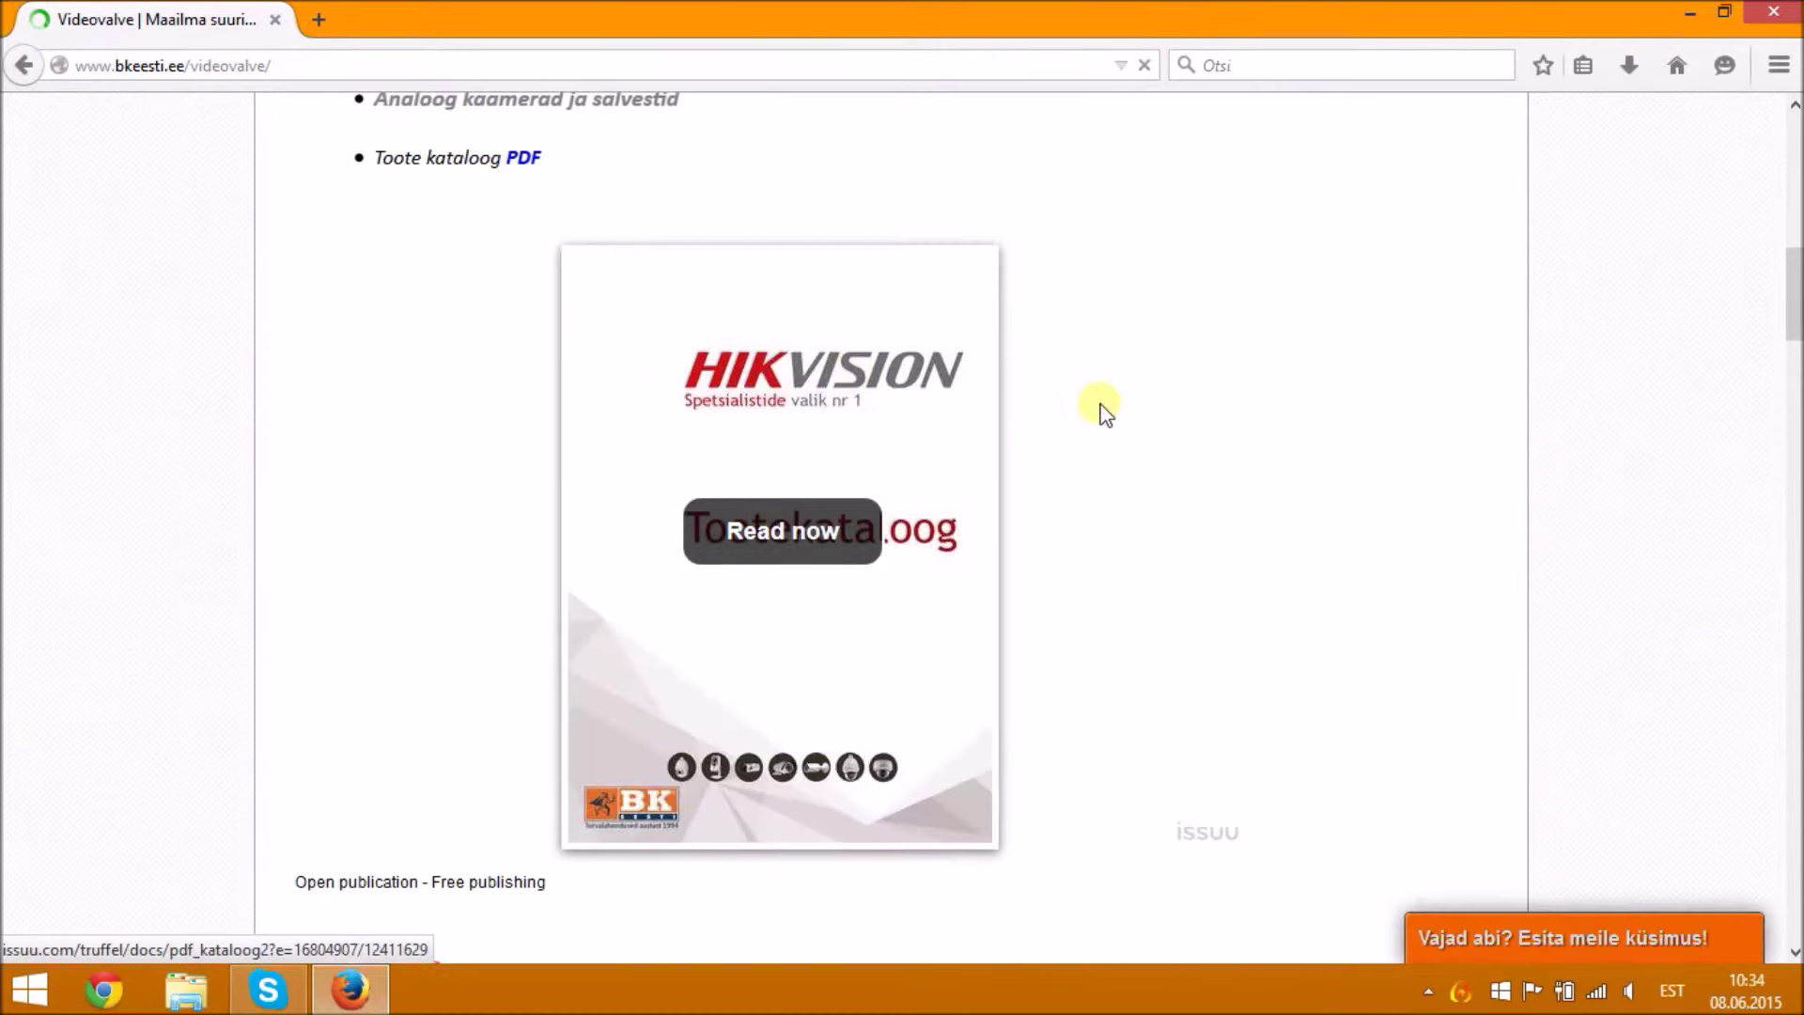
scroll(1099, 407, down, 1)
scroll(1103, 411, down, 6)
scroll(1106, 414, down, 14)
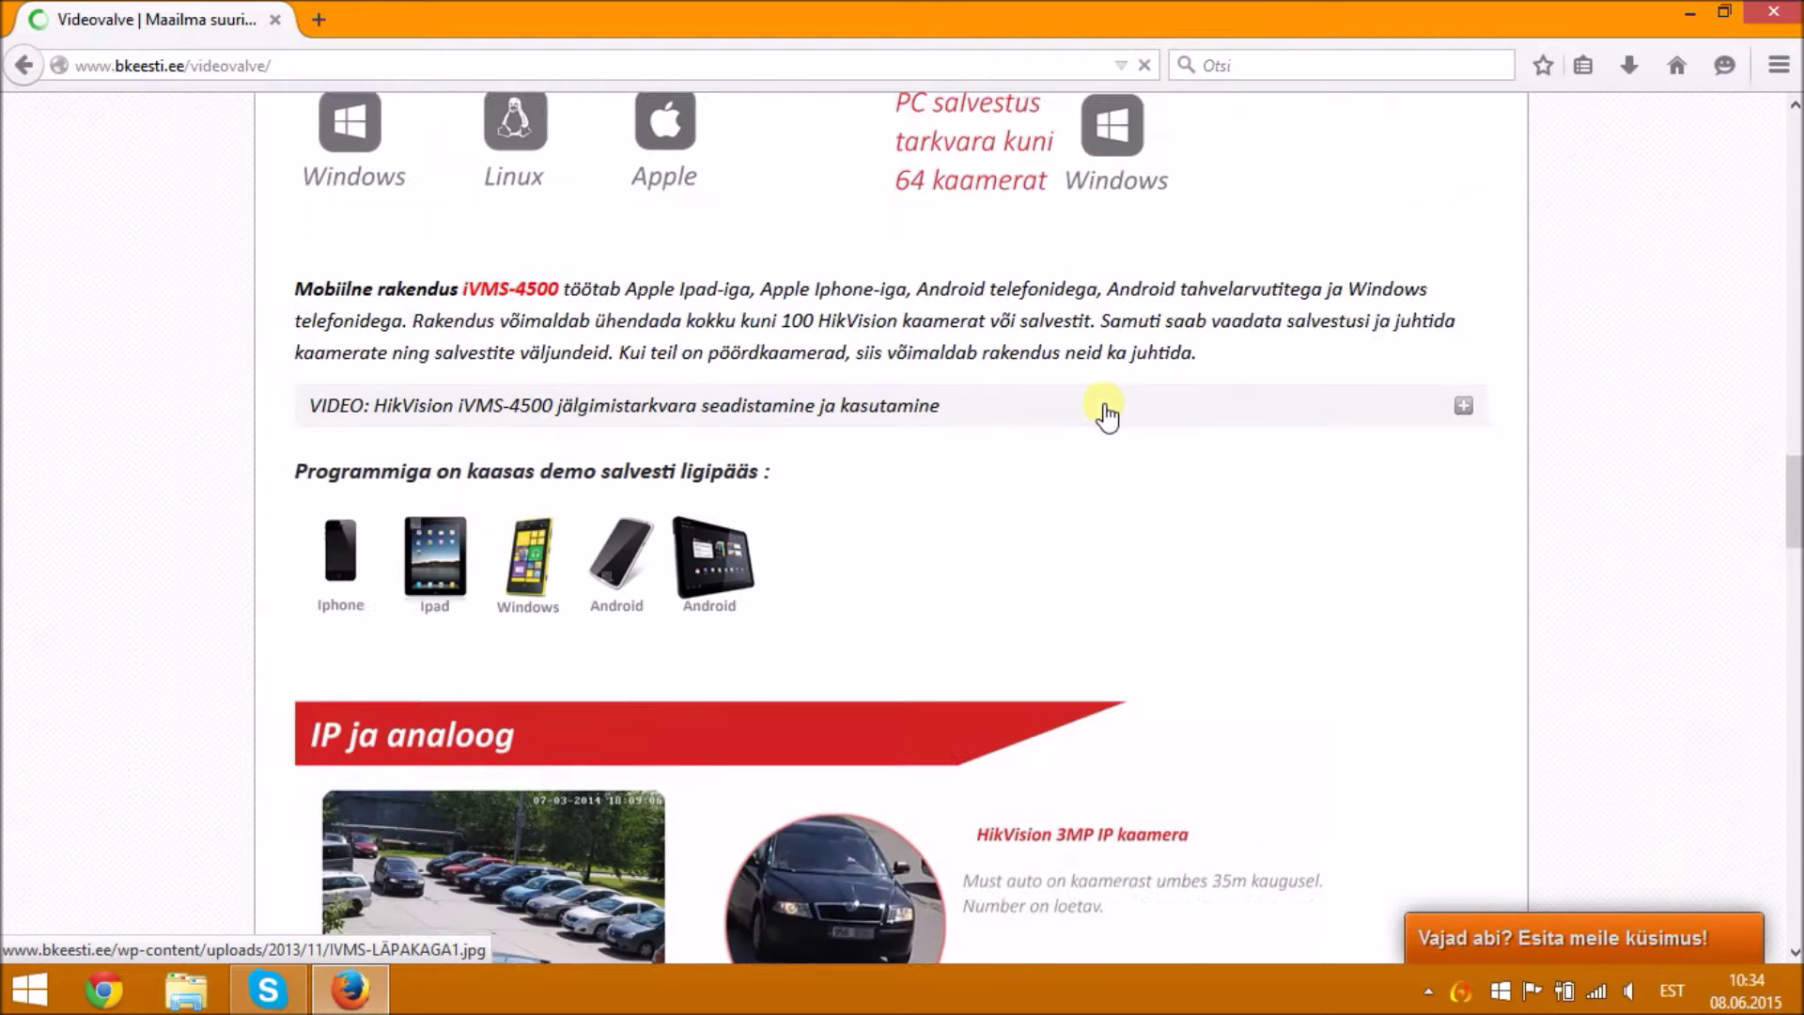
scroll(1104, 413, down, 15)
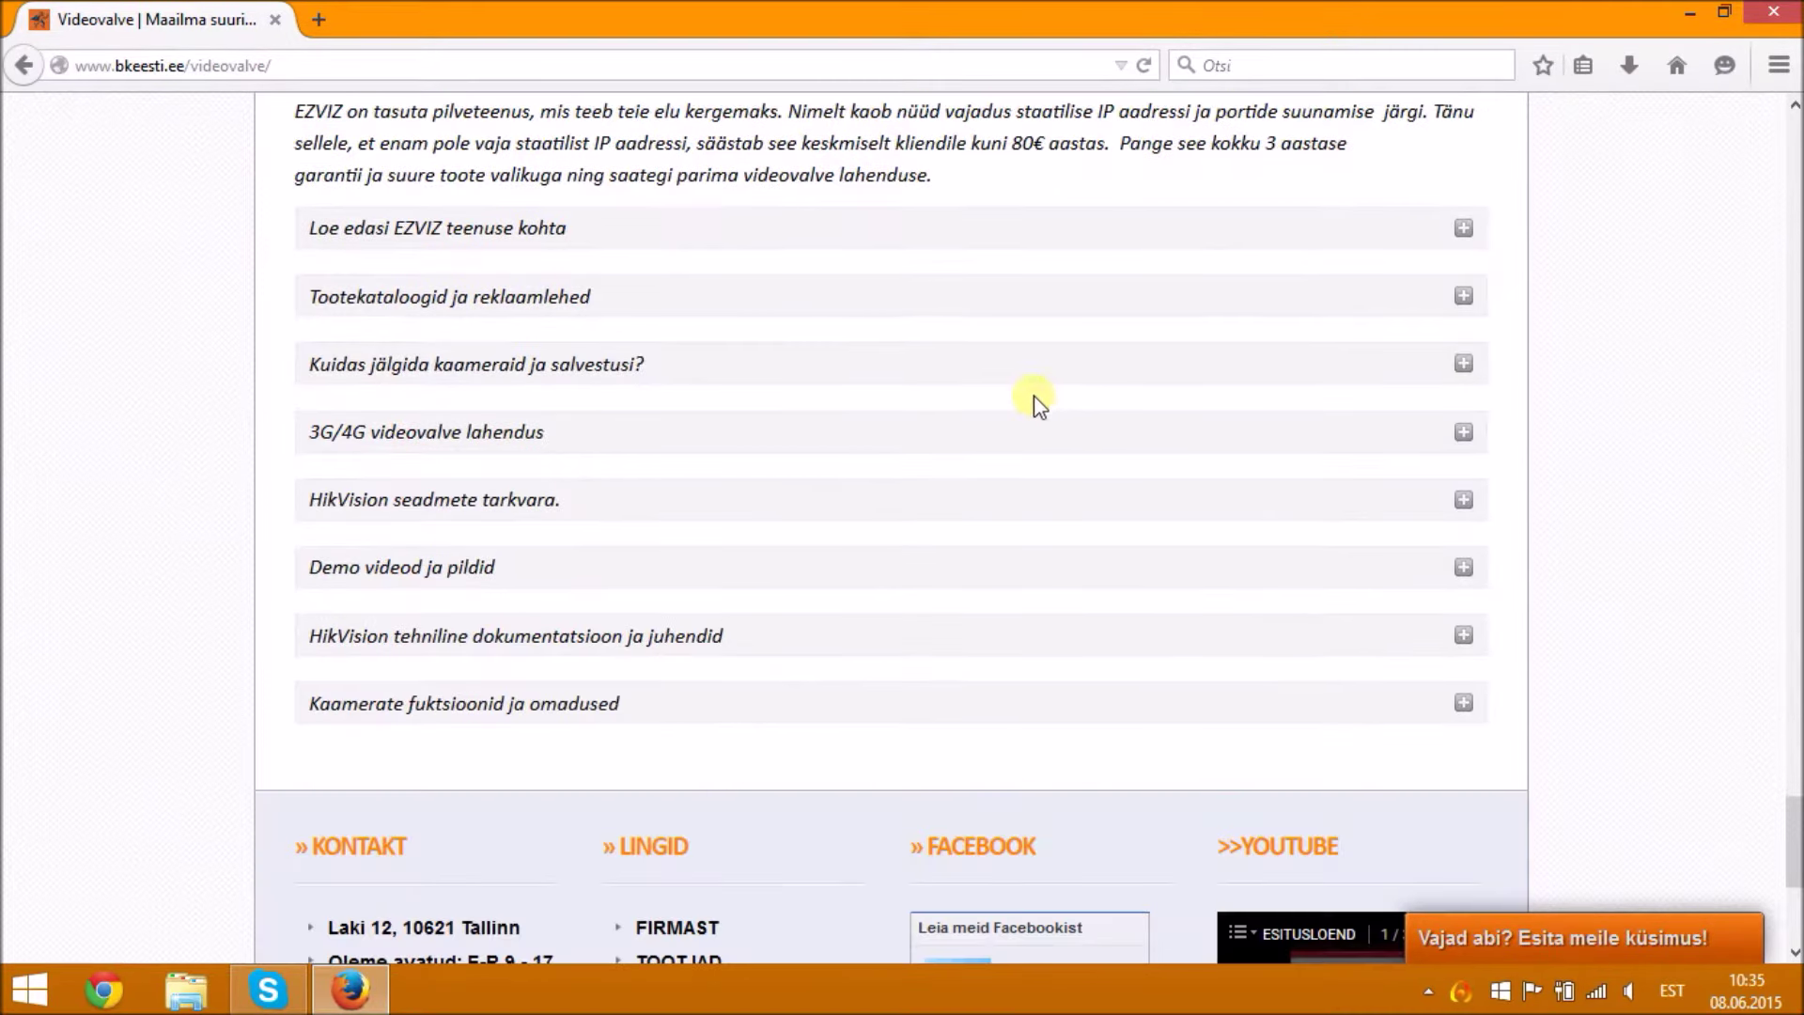
- Save SADPTool.exe from 'HikVision seadmete tarkvara' to the Desktop, then minimize Firefox
click(901, 498)
scroll(897, 503, down, 3)
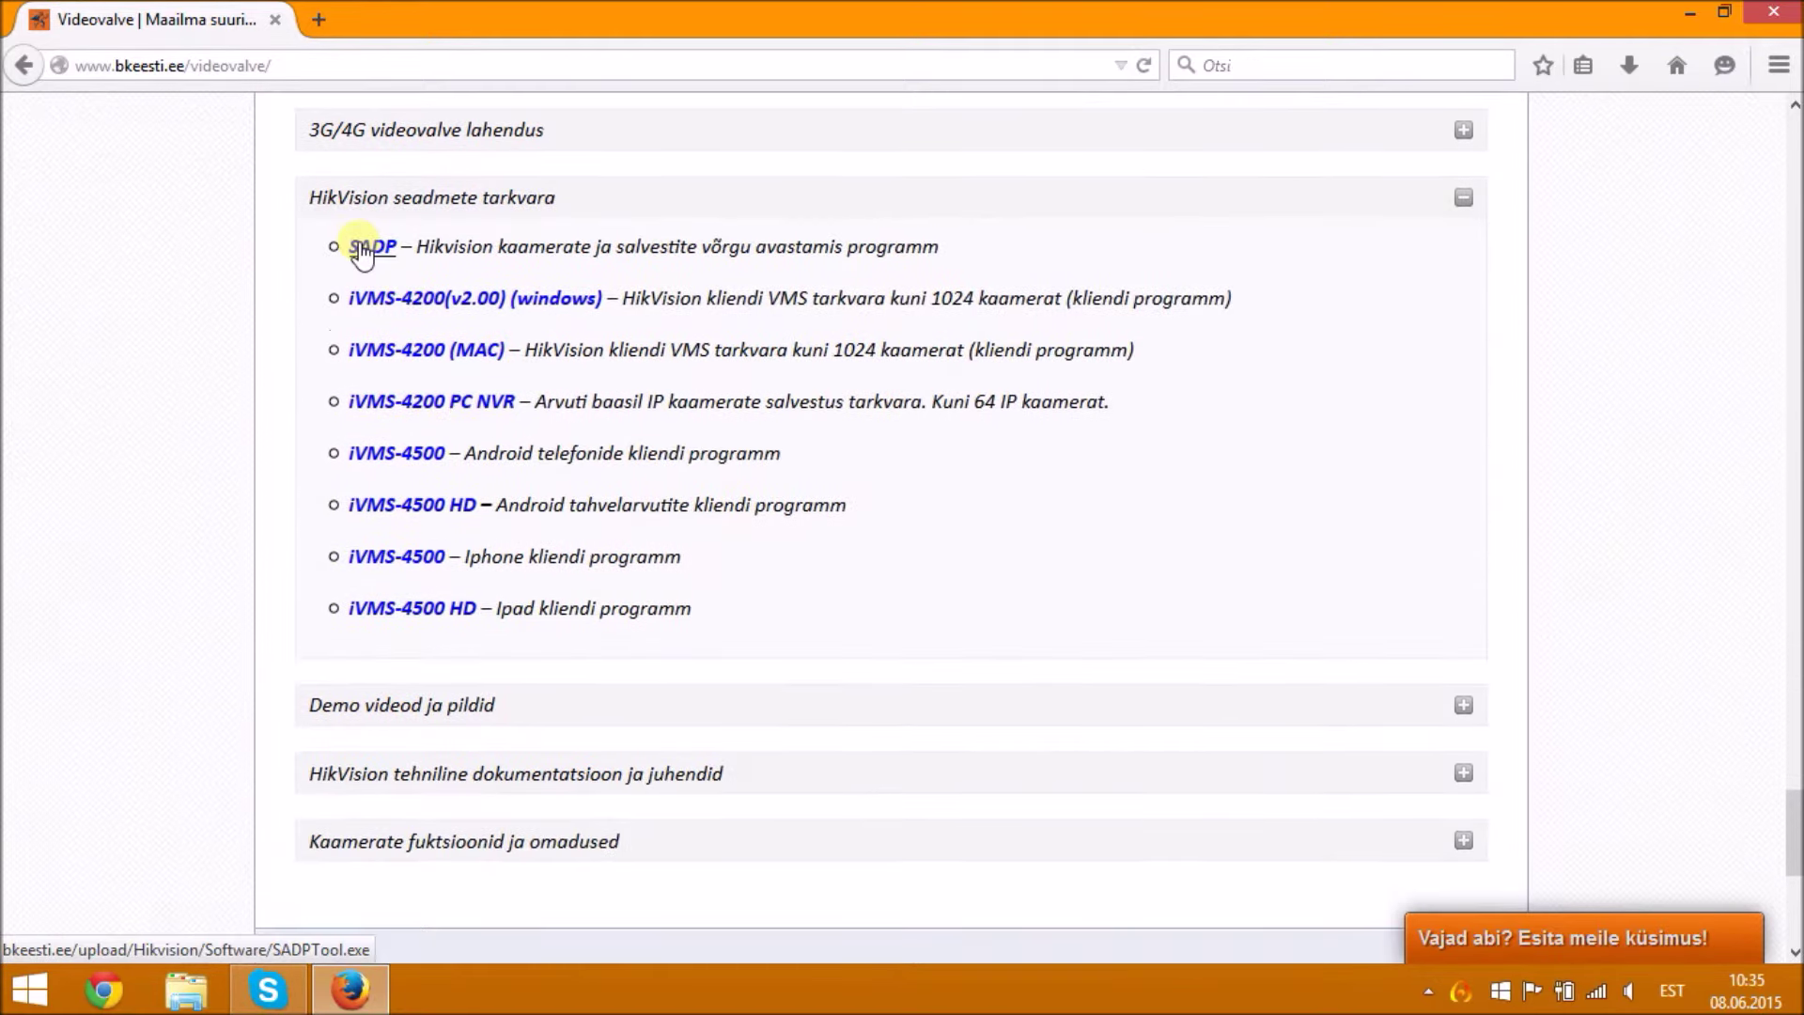
click(361, 249)
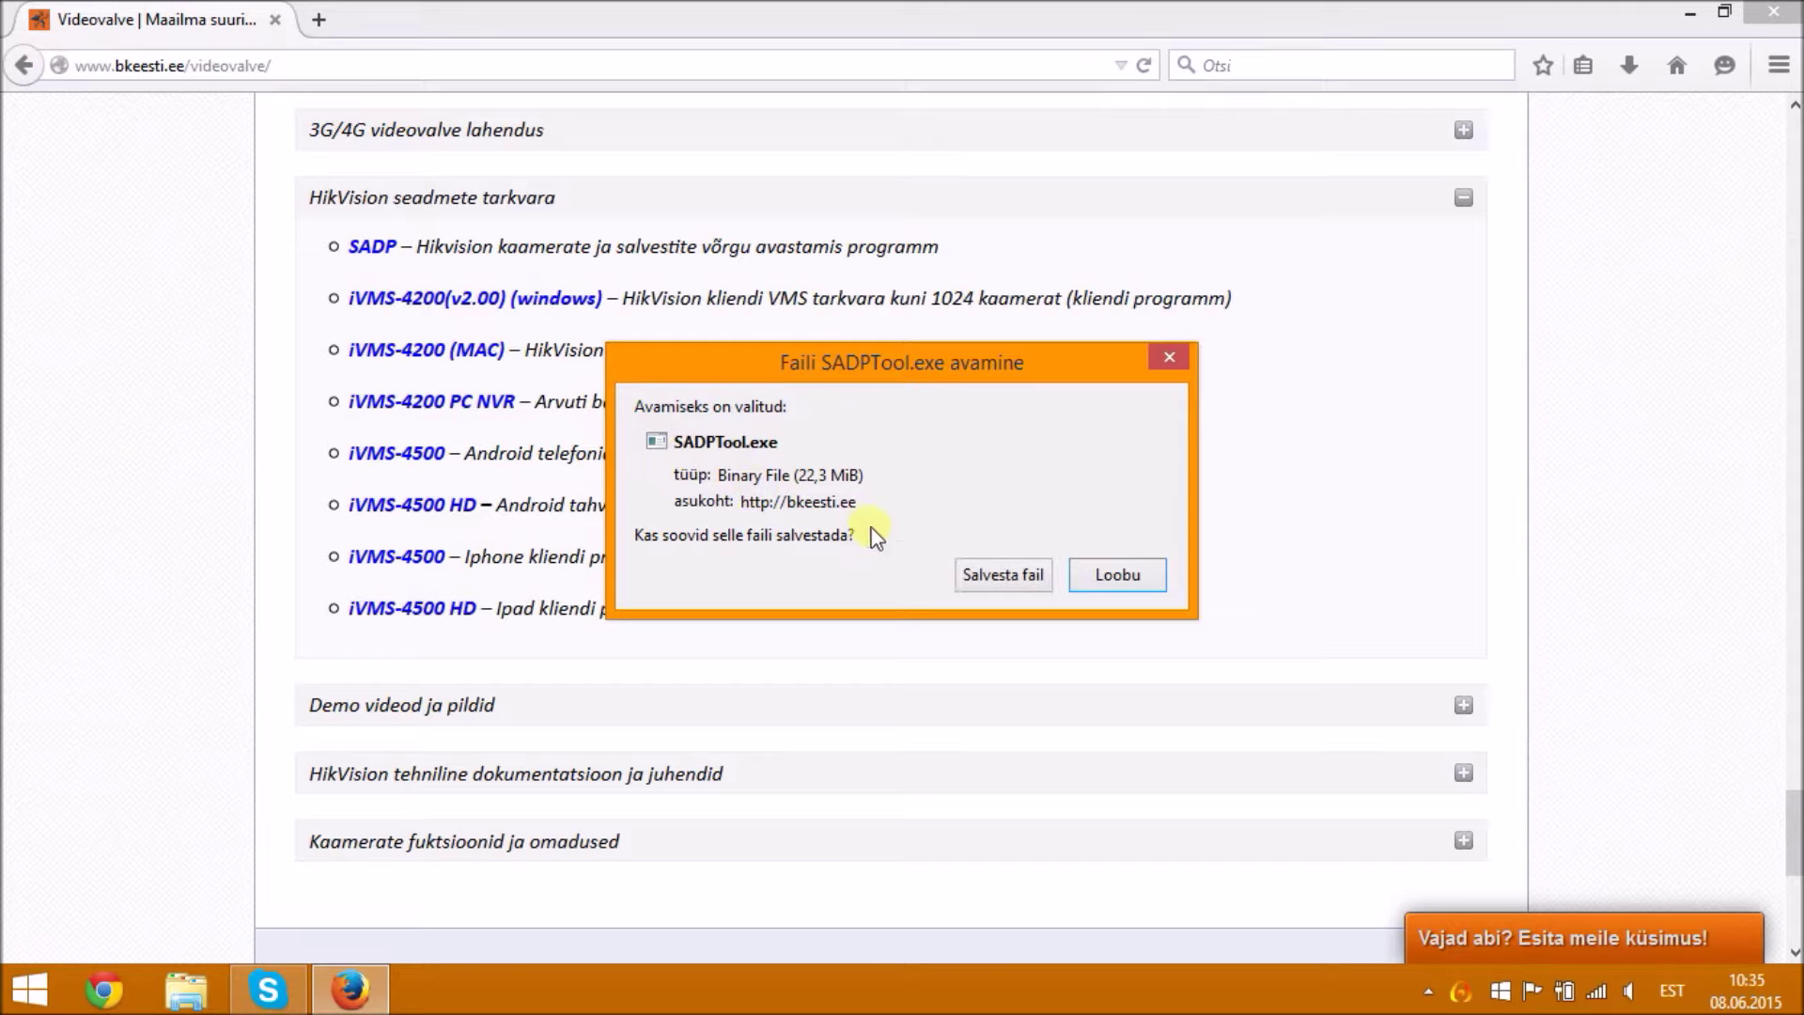
click(988, 560)
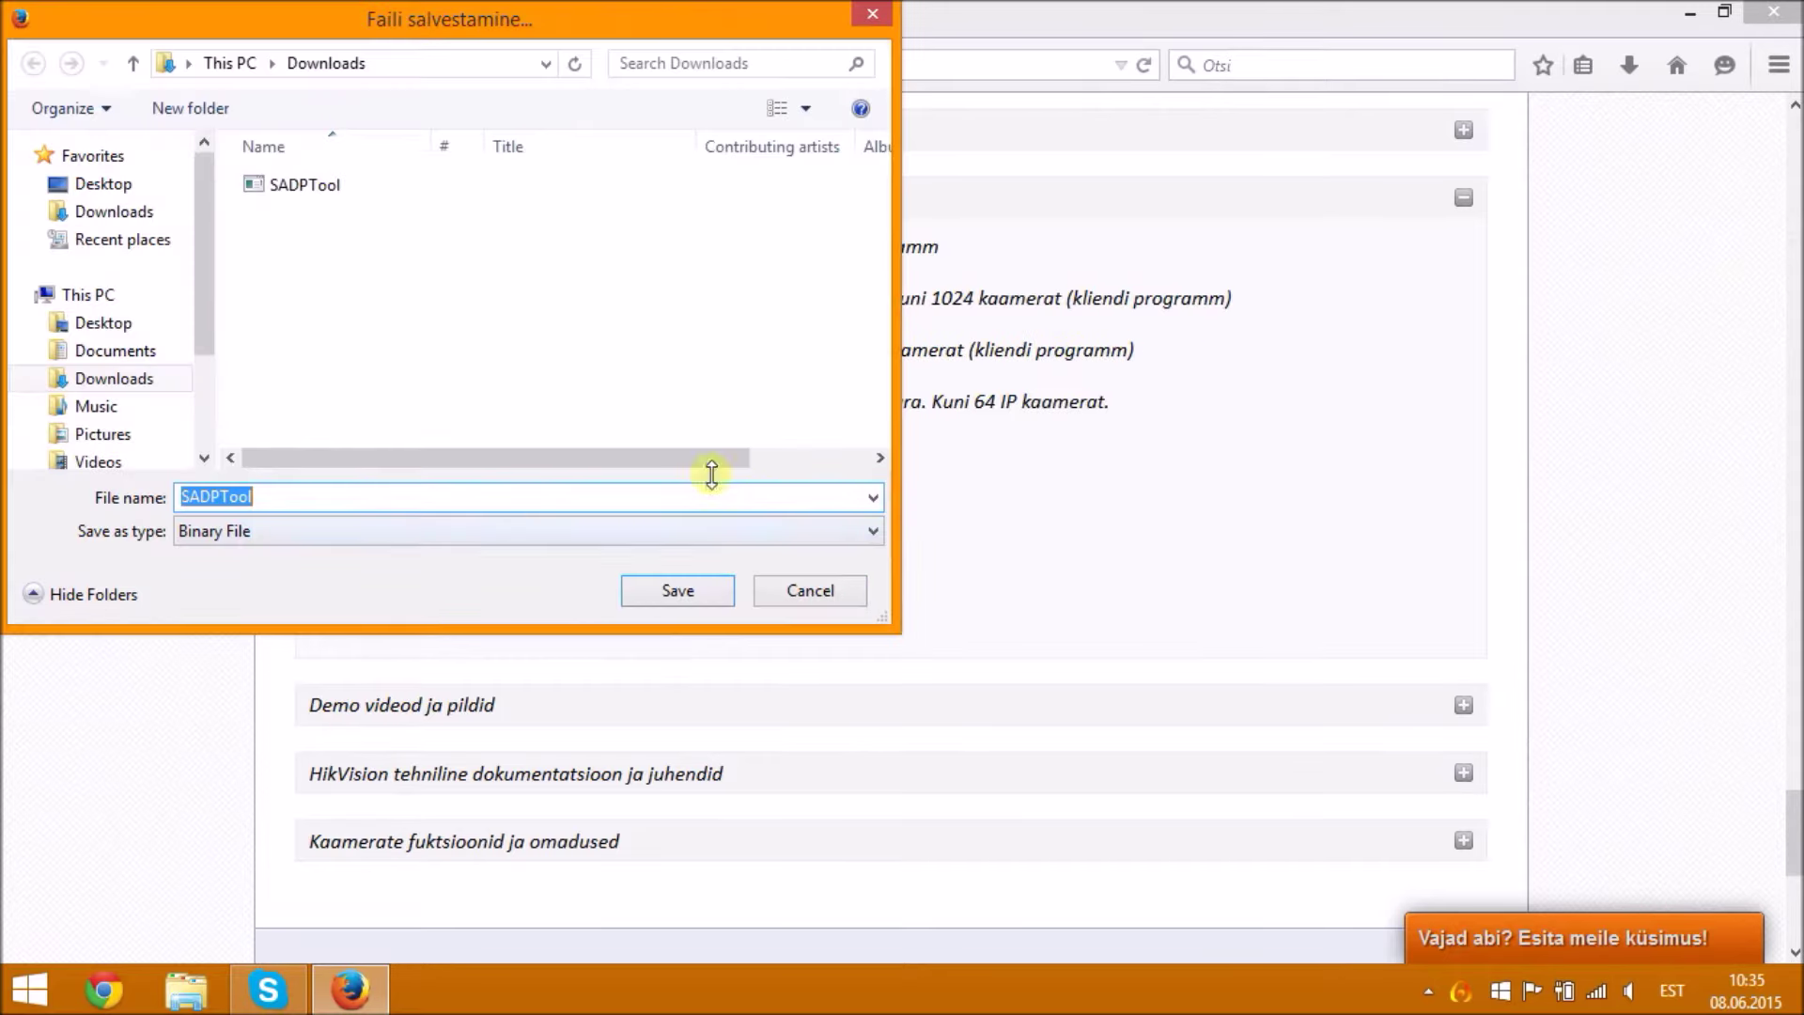
click(162, 186)
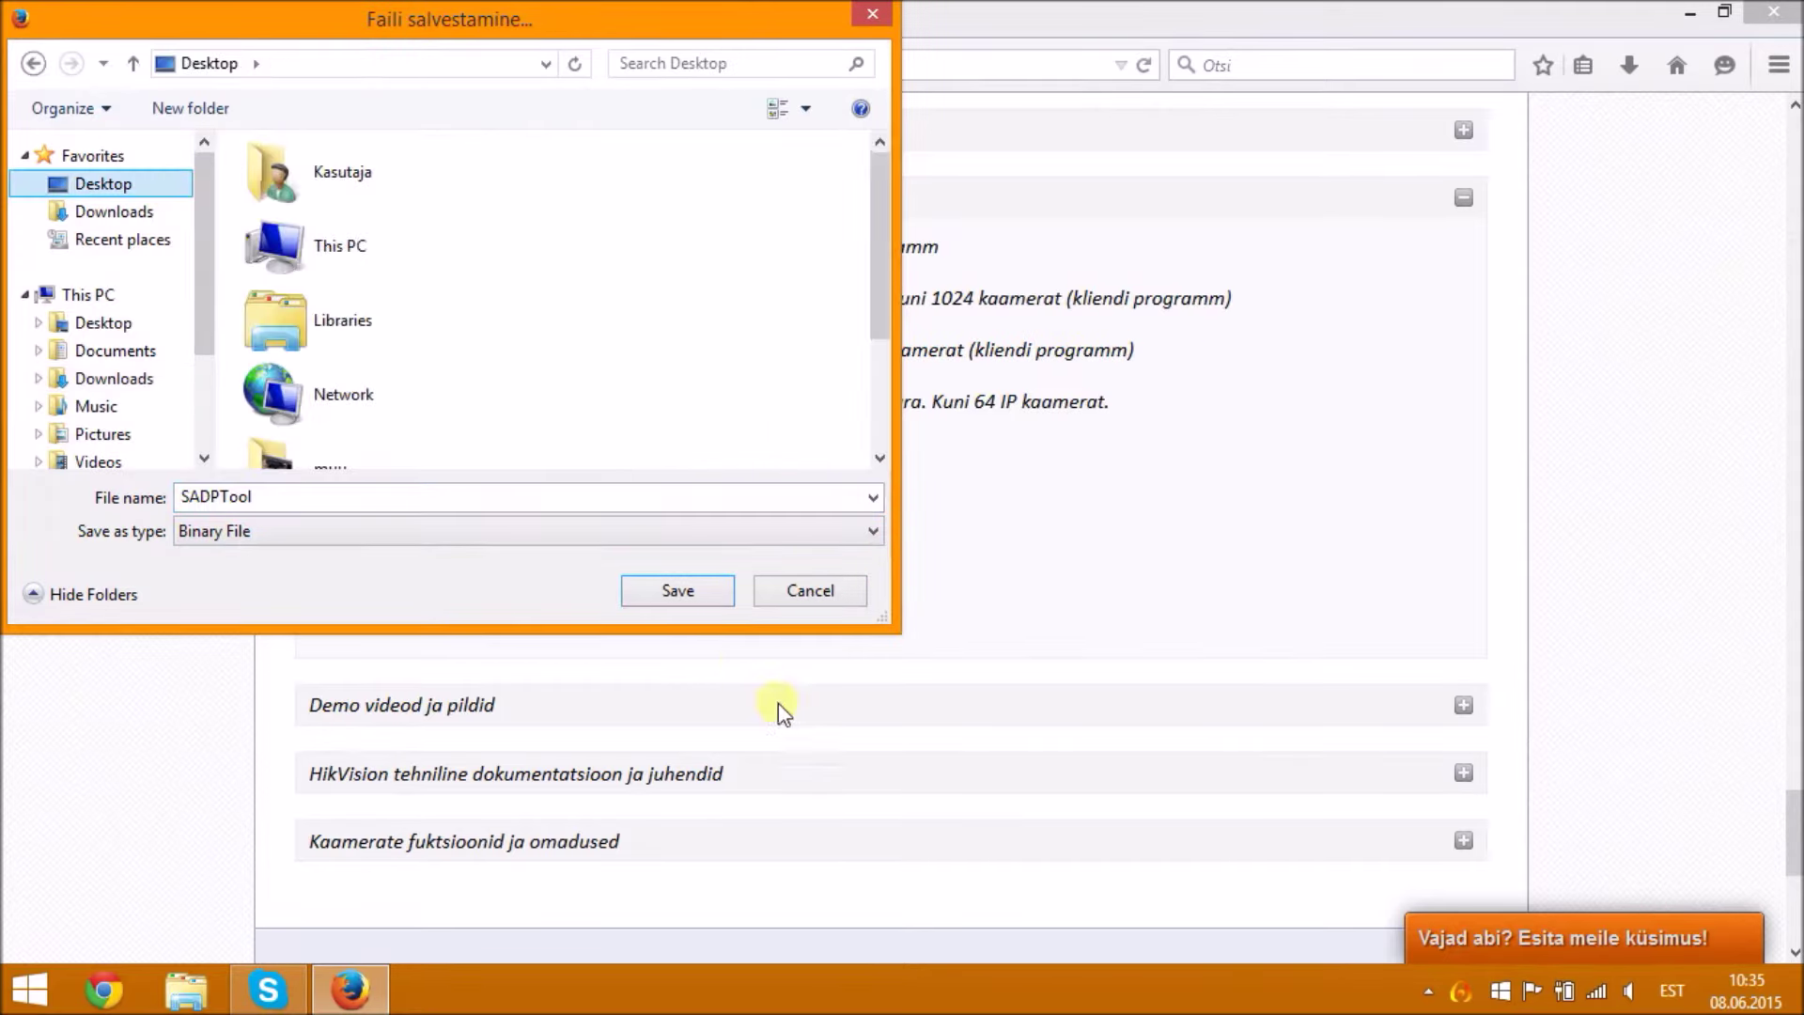
click(675, 579)
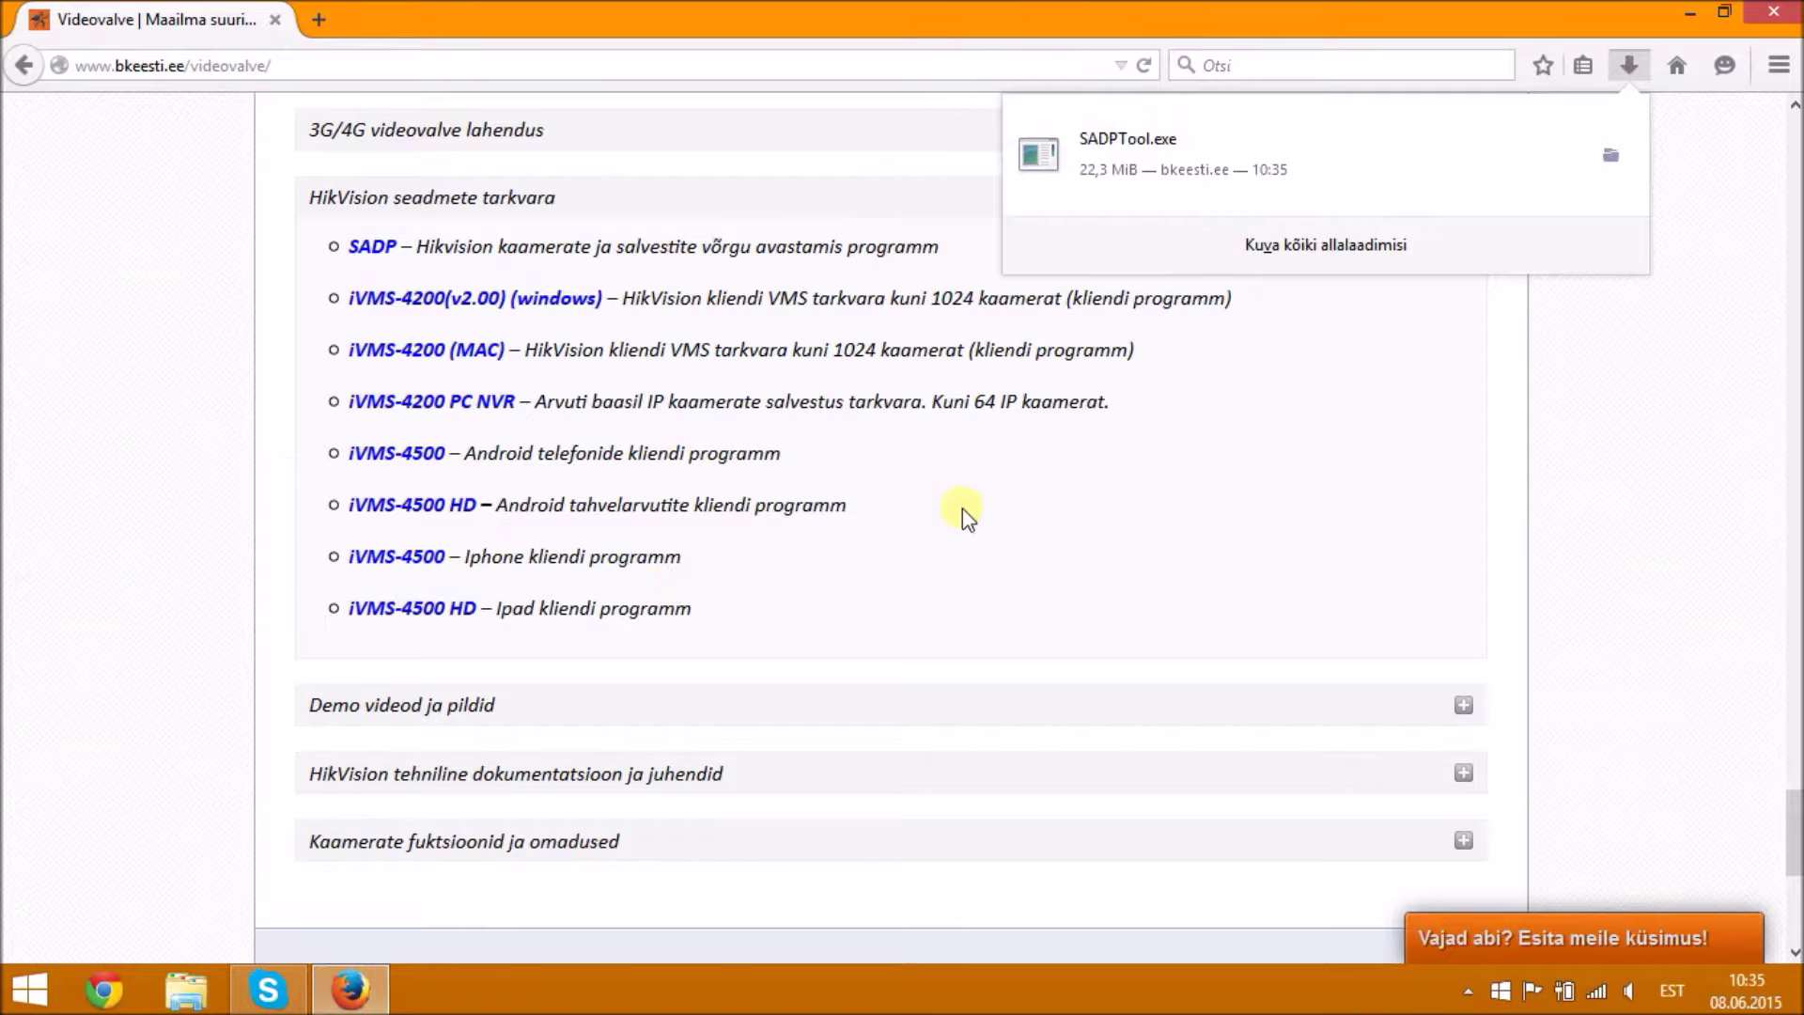
click(1693, 14)
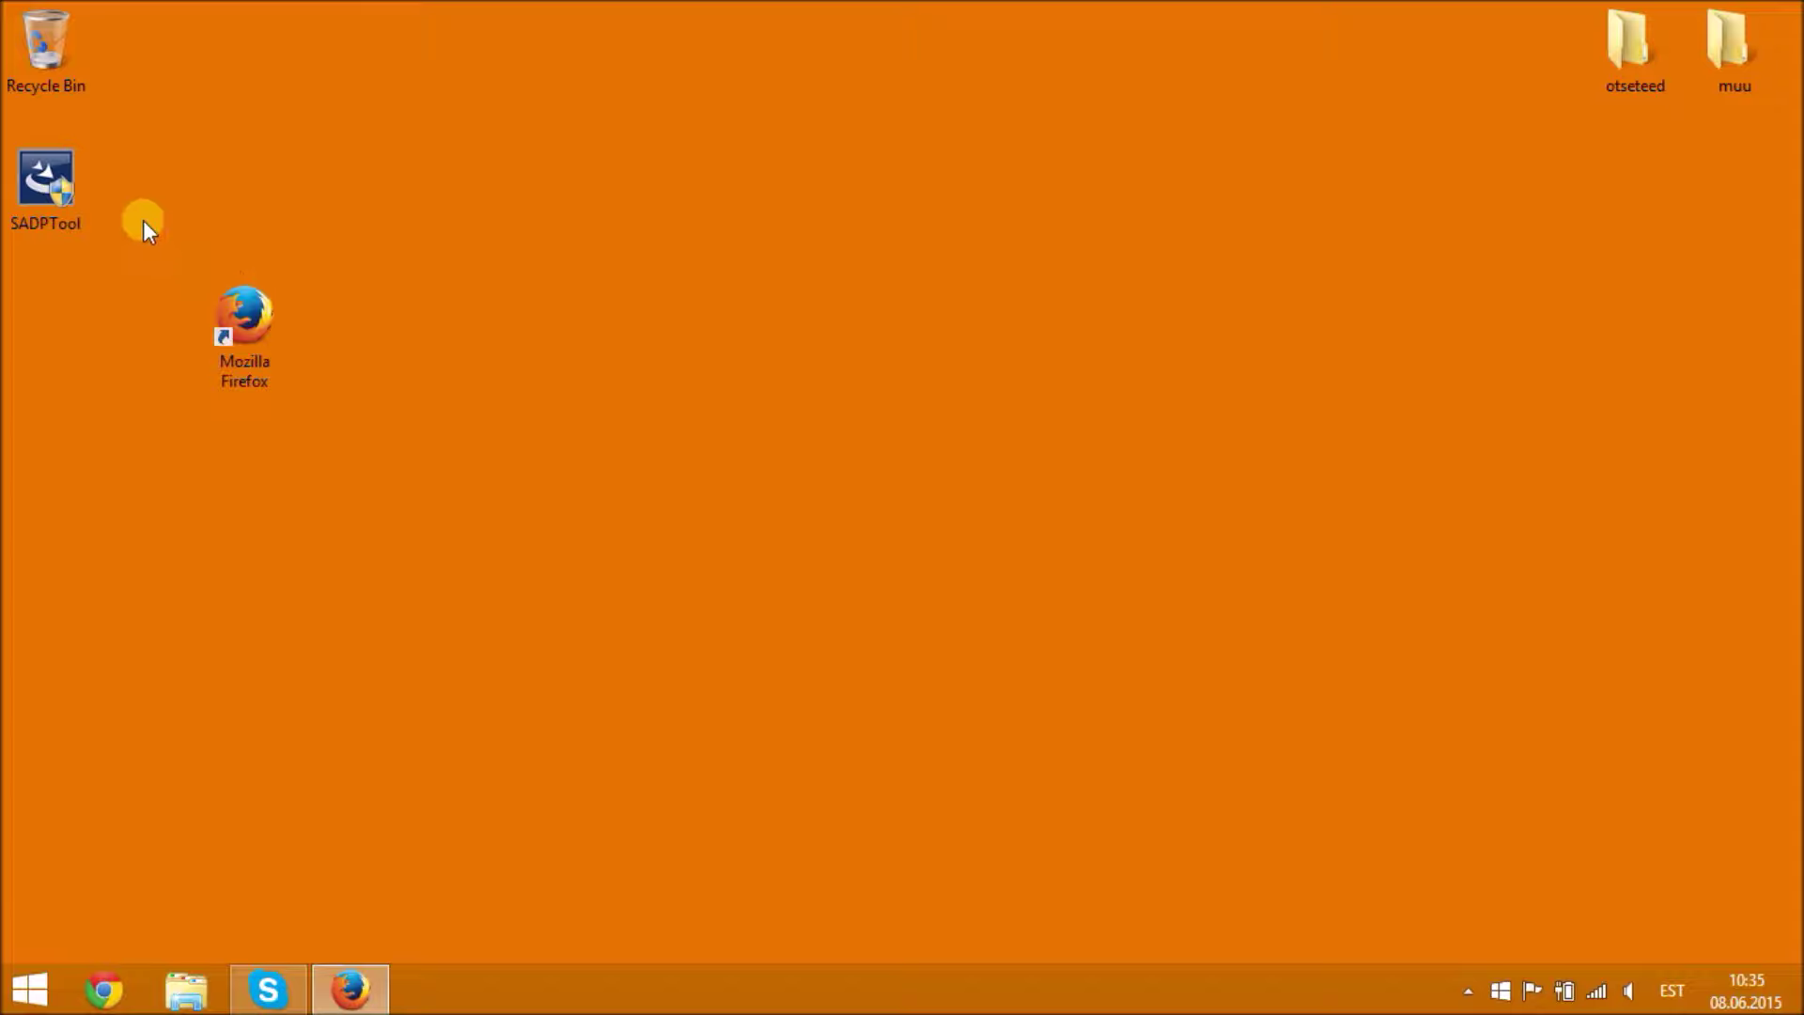
- Install SADPTool in English to the default folder with a desktop shortcut, then launch SADP
double_click(68, 185)
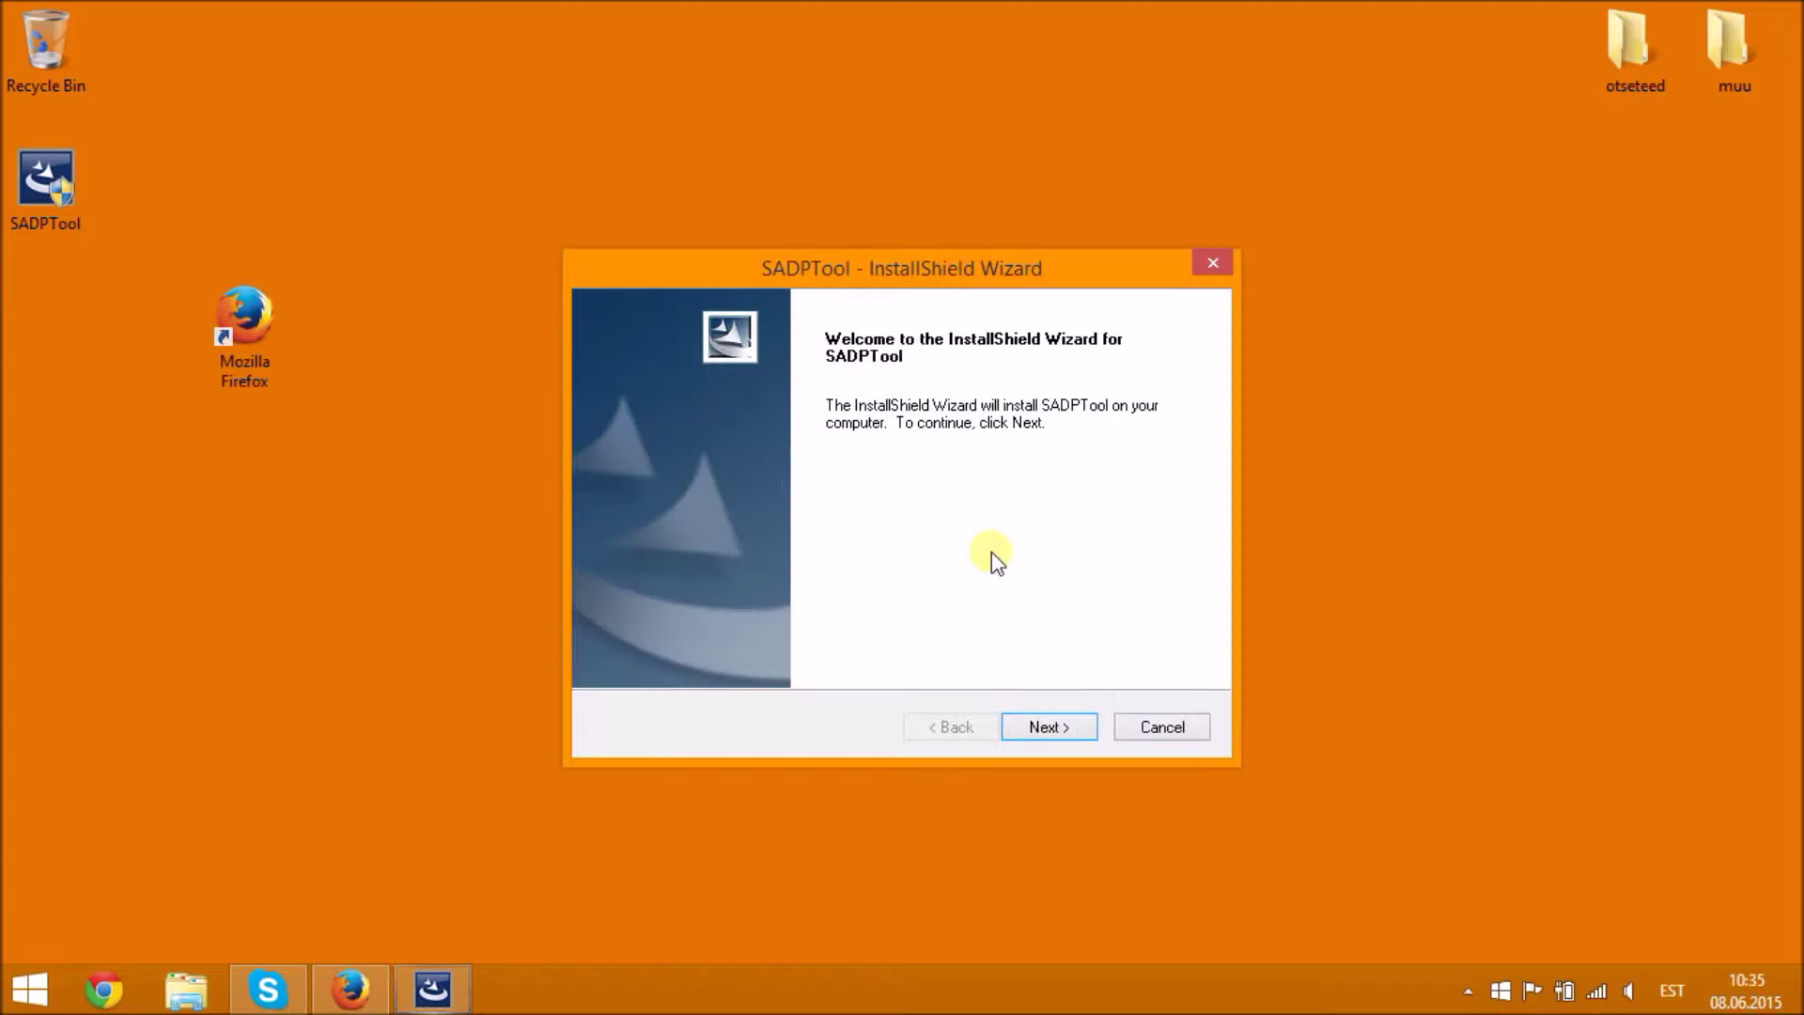
click(1063, 724)
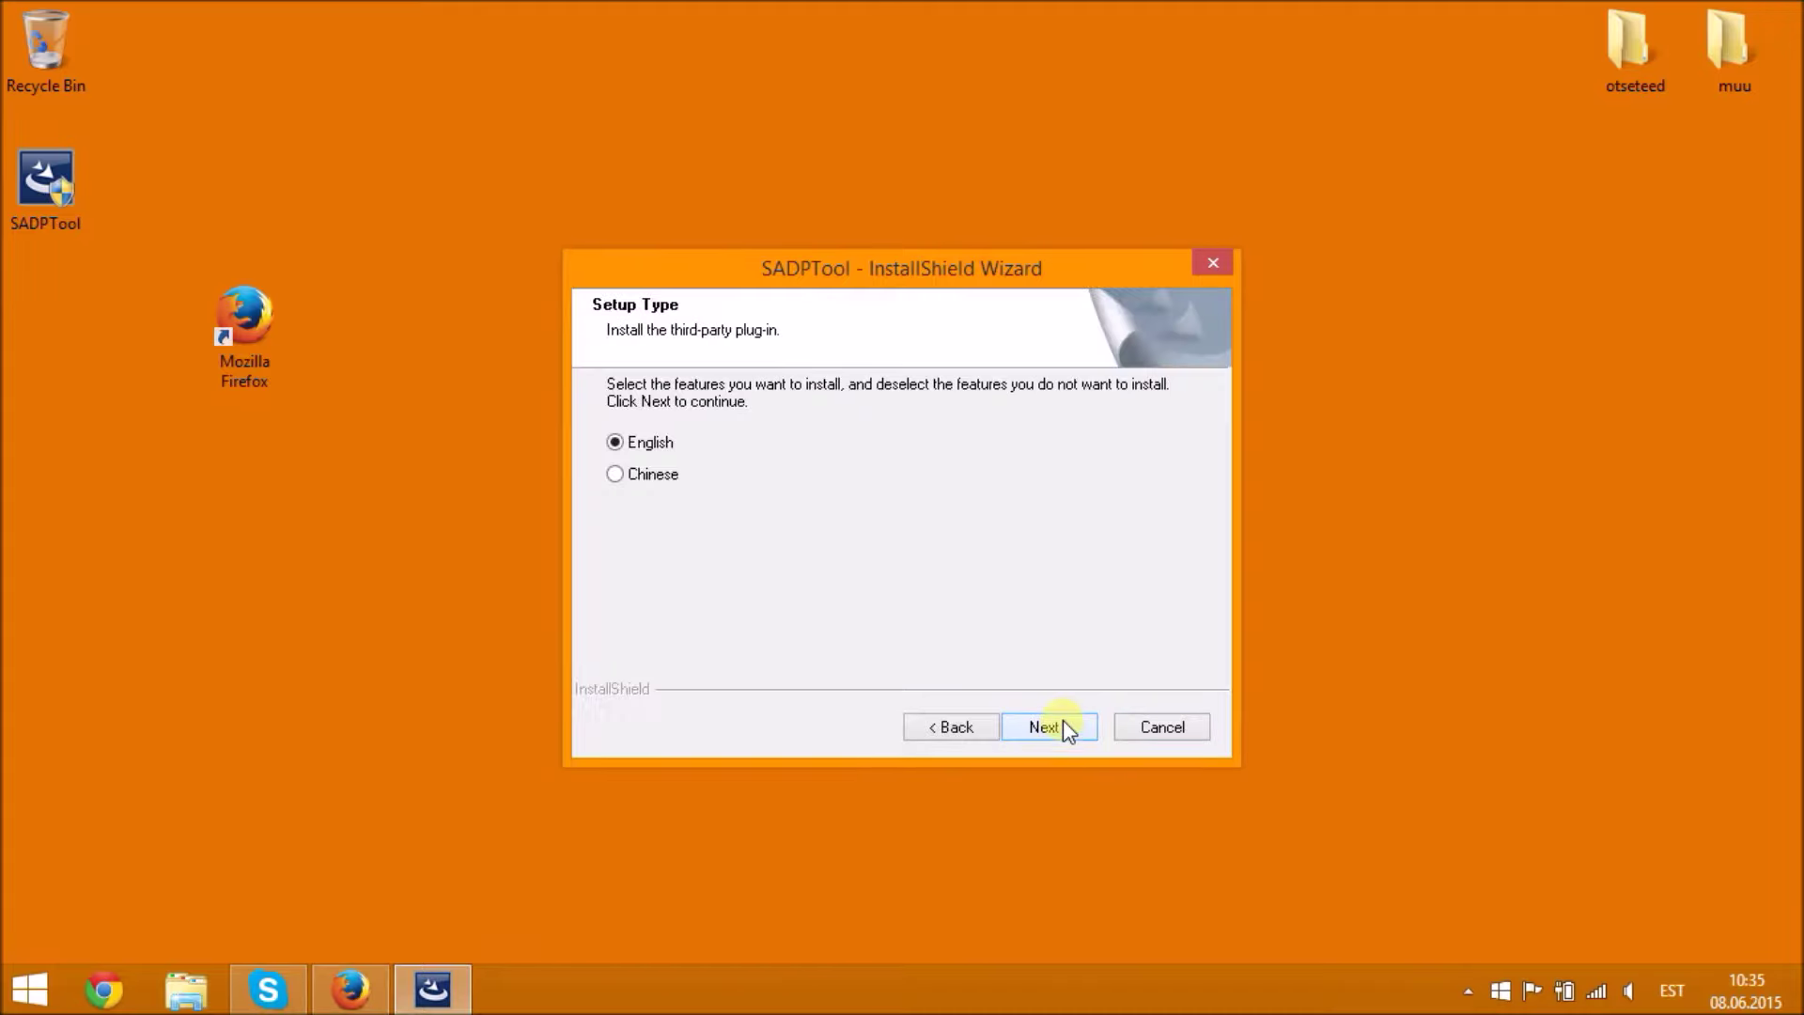
click(1062, 722)
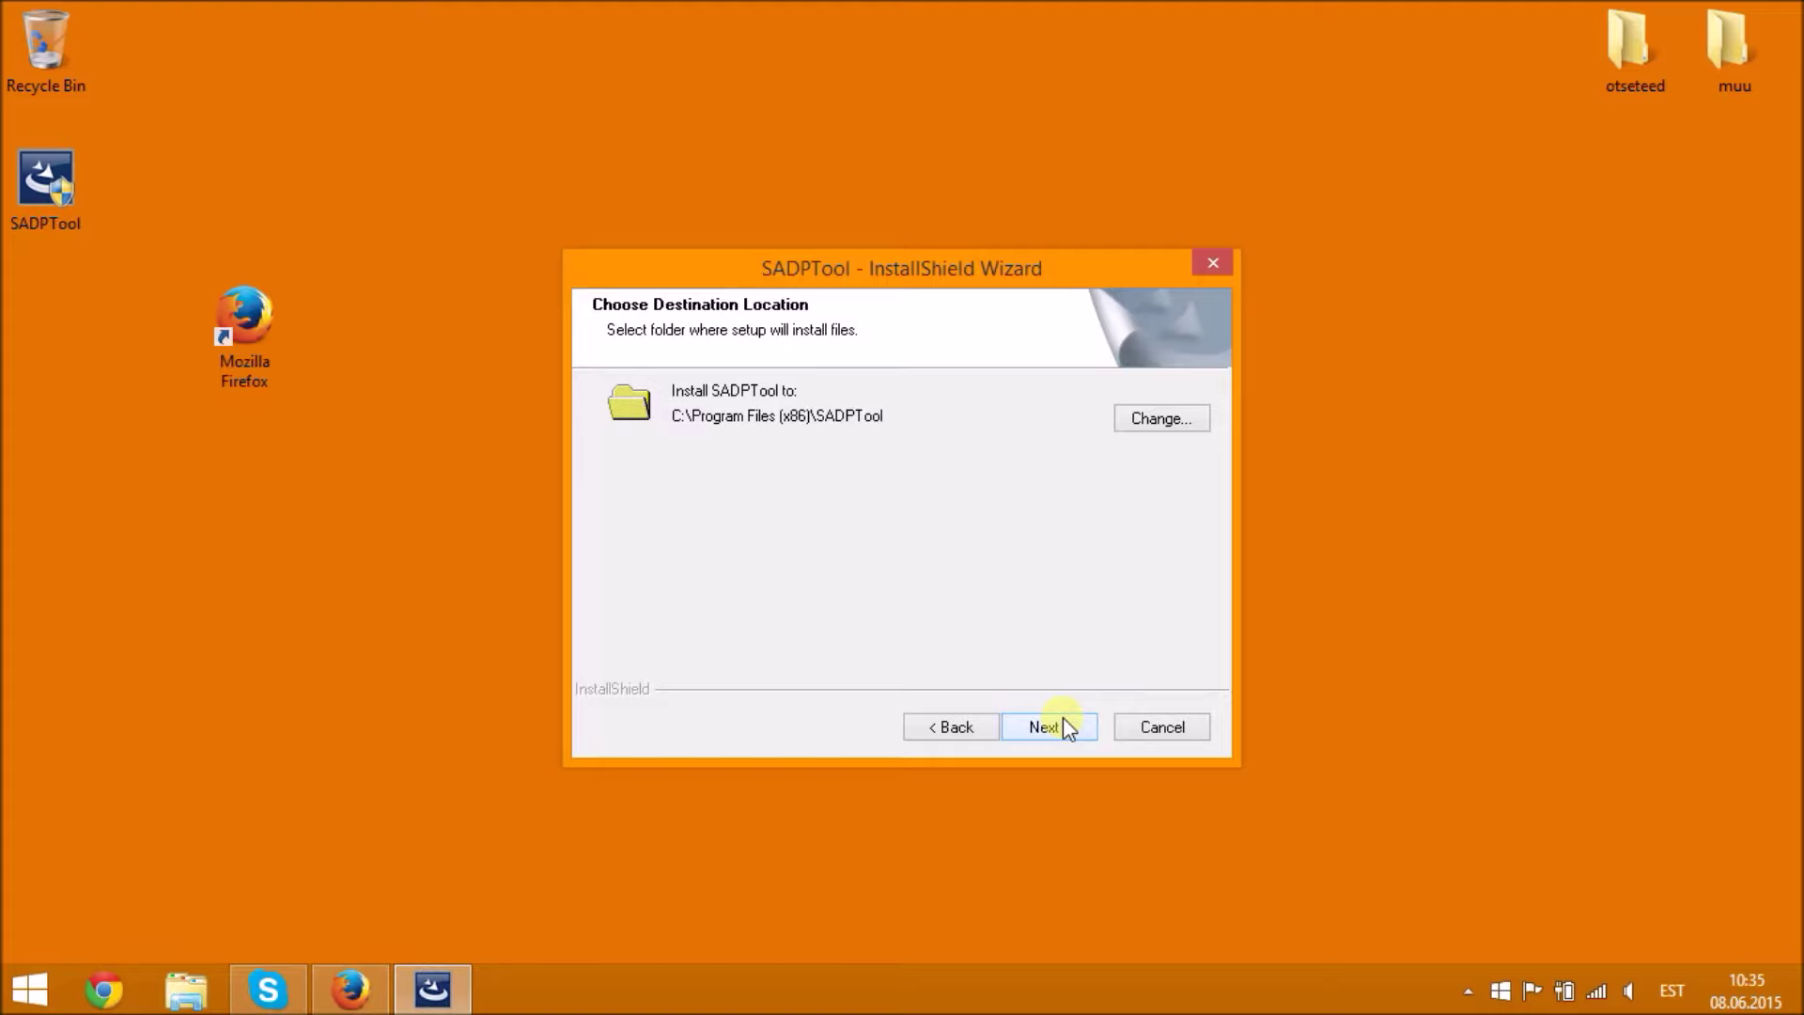
click(1063, 718)
click(1063, 718)
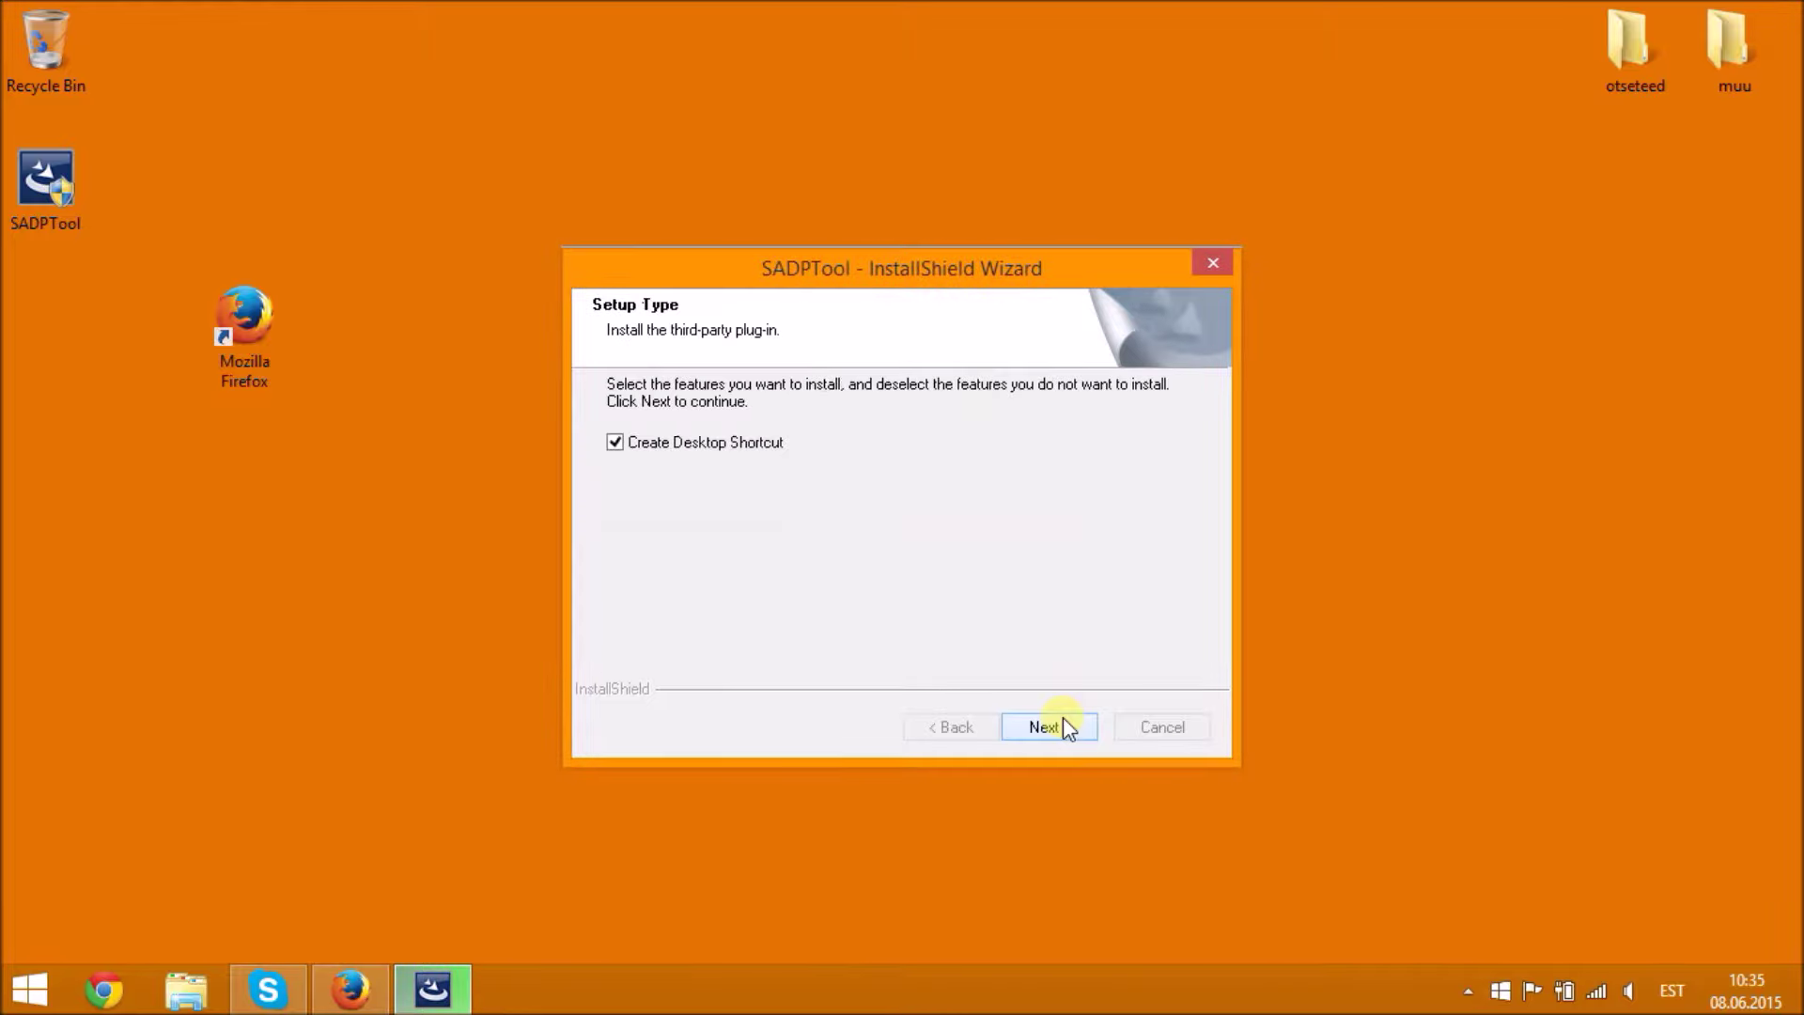
click(1063, 717)
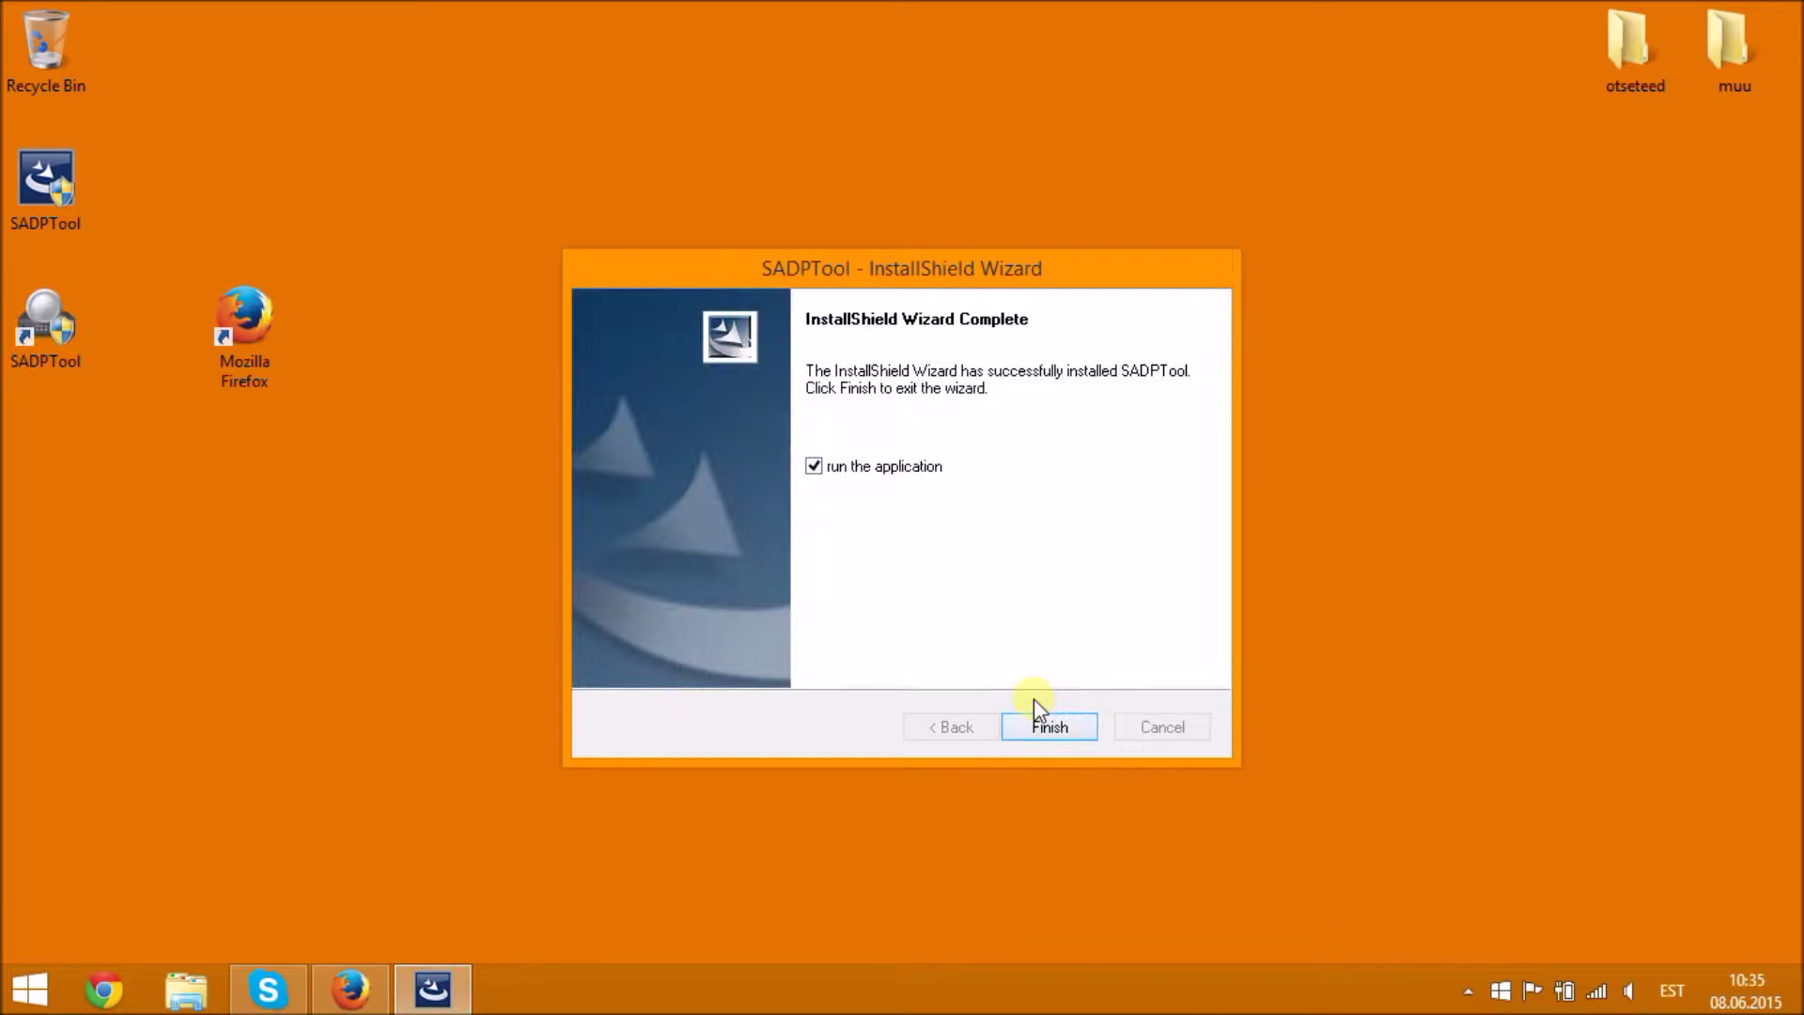
click(1034, 716)
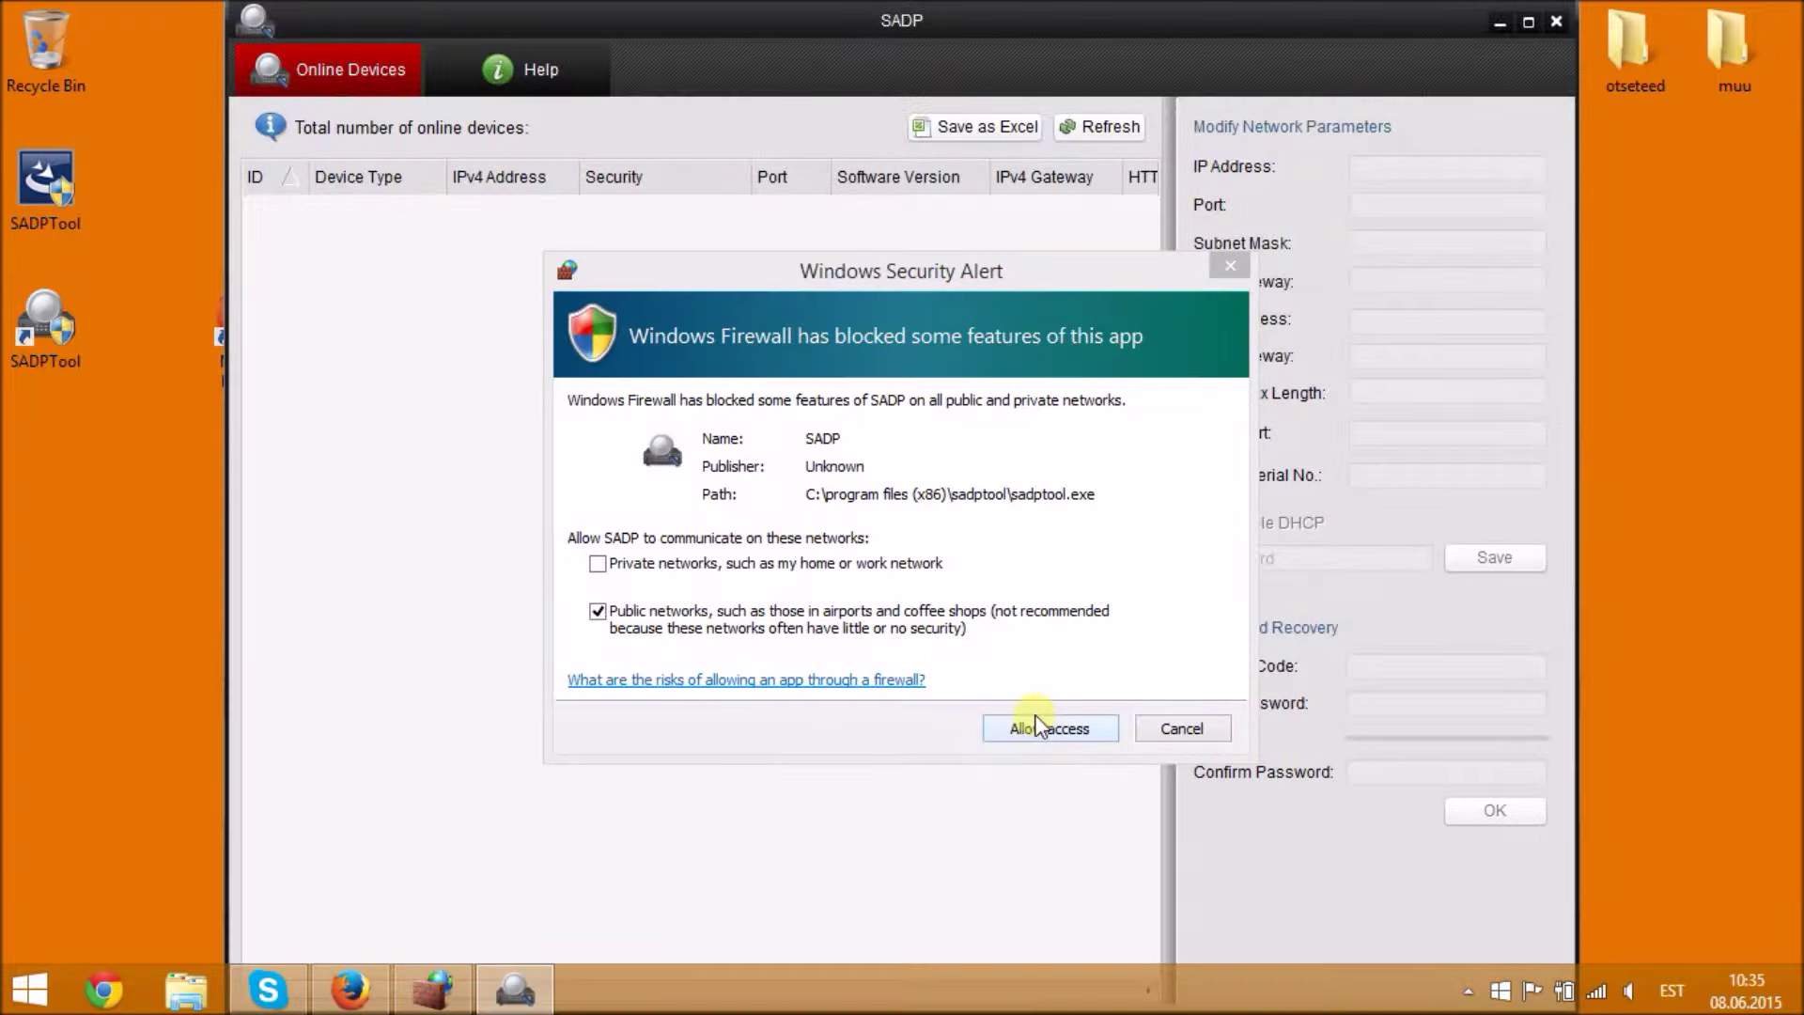
- Allow SADP through the firewall and activate the DS-2CD2132F-I camera with a new strong password
click(1033, 723)
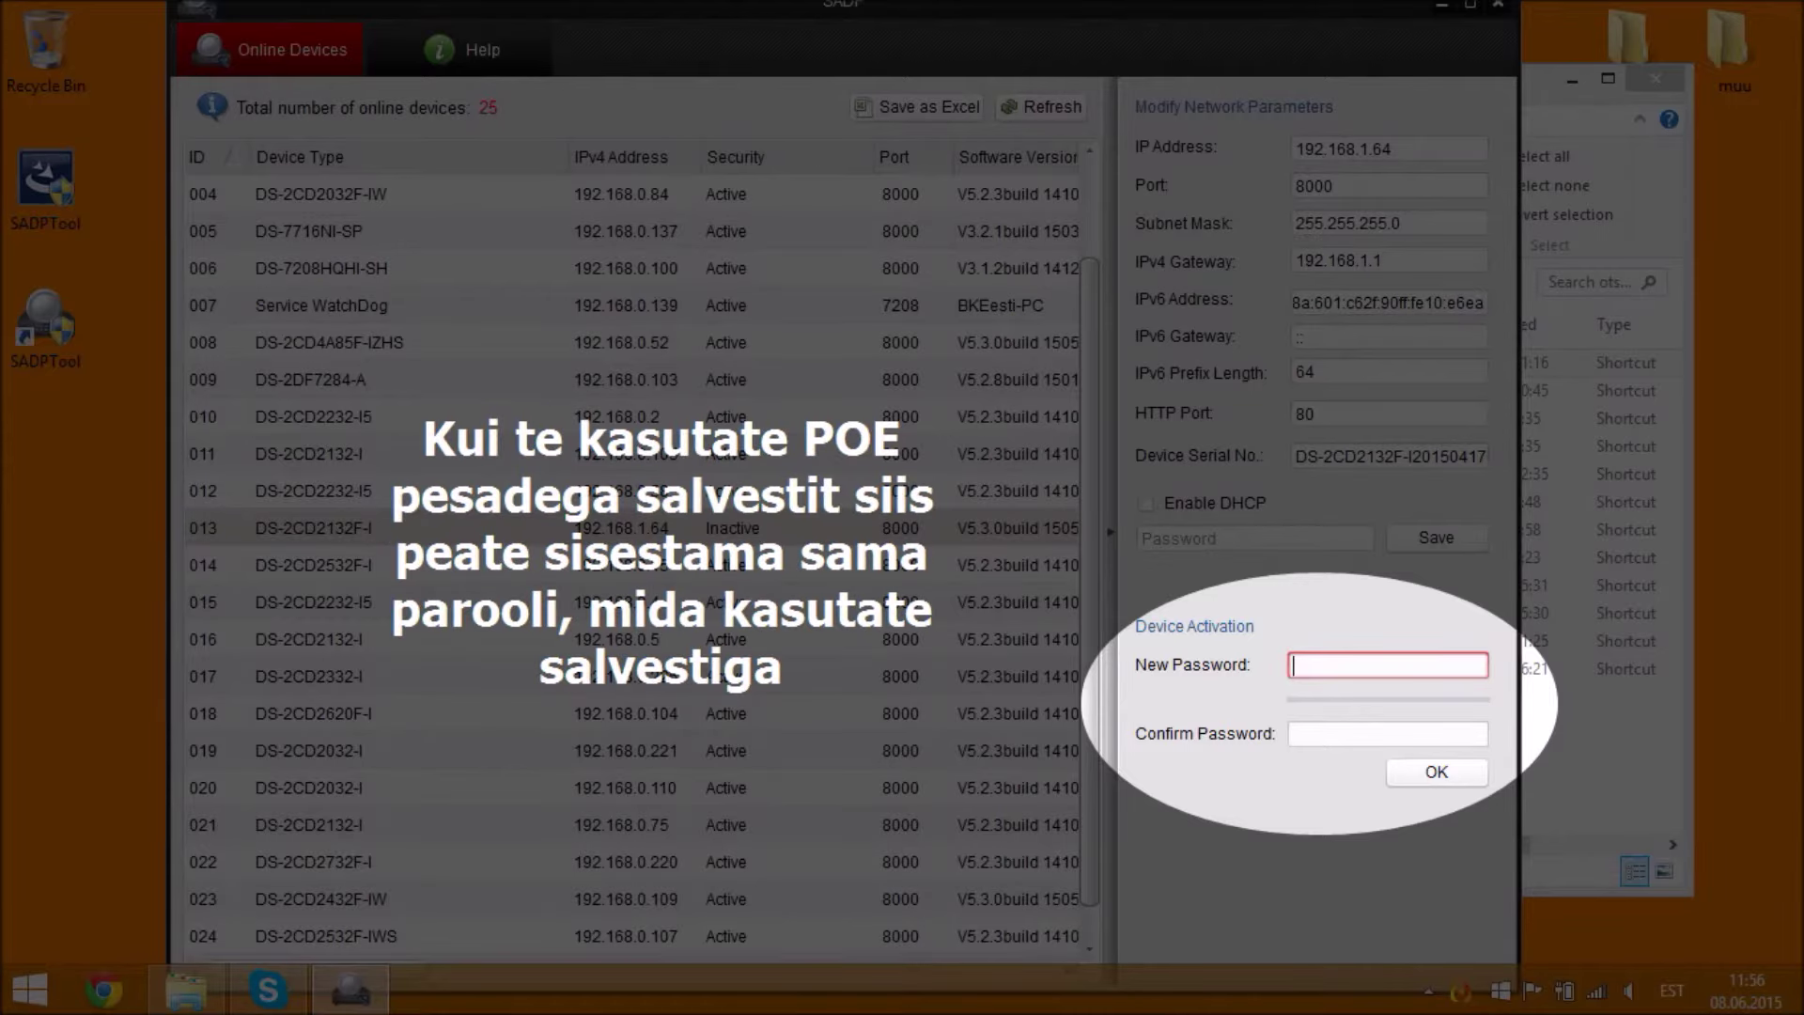
text(aaaaaaaaaaaa)
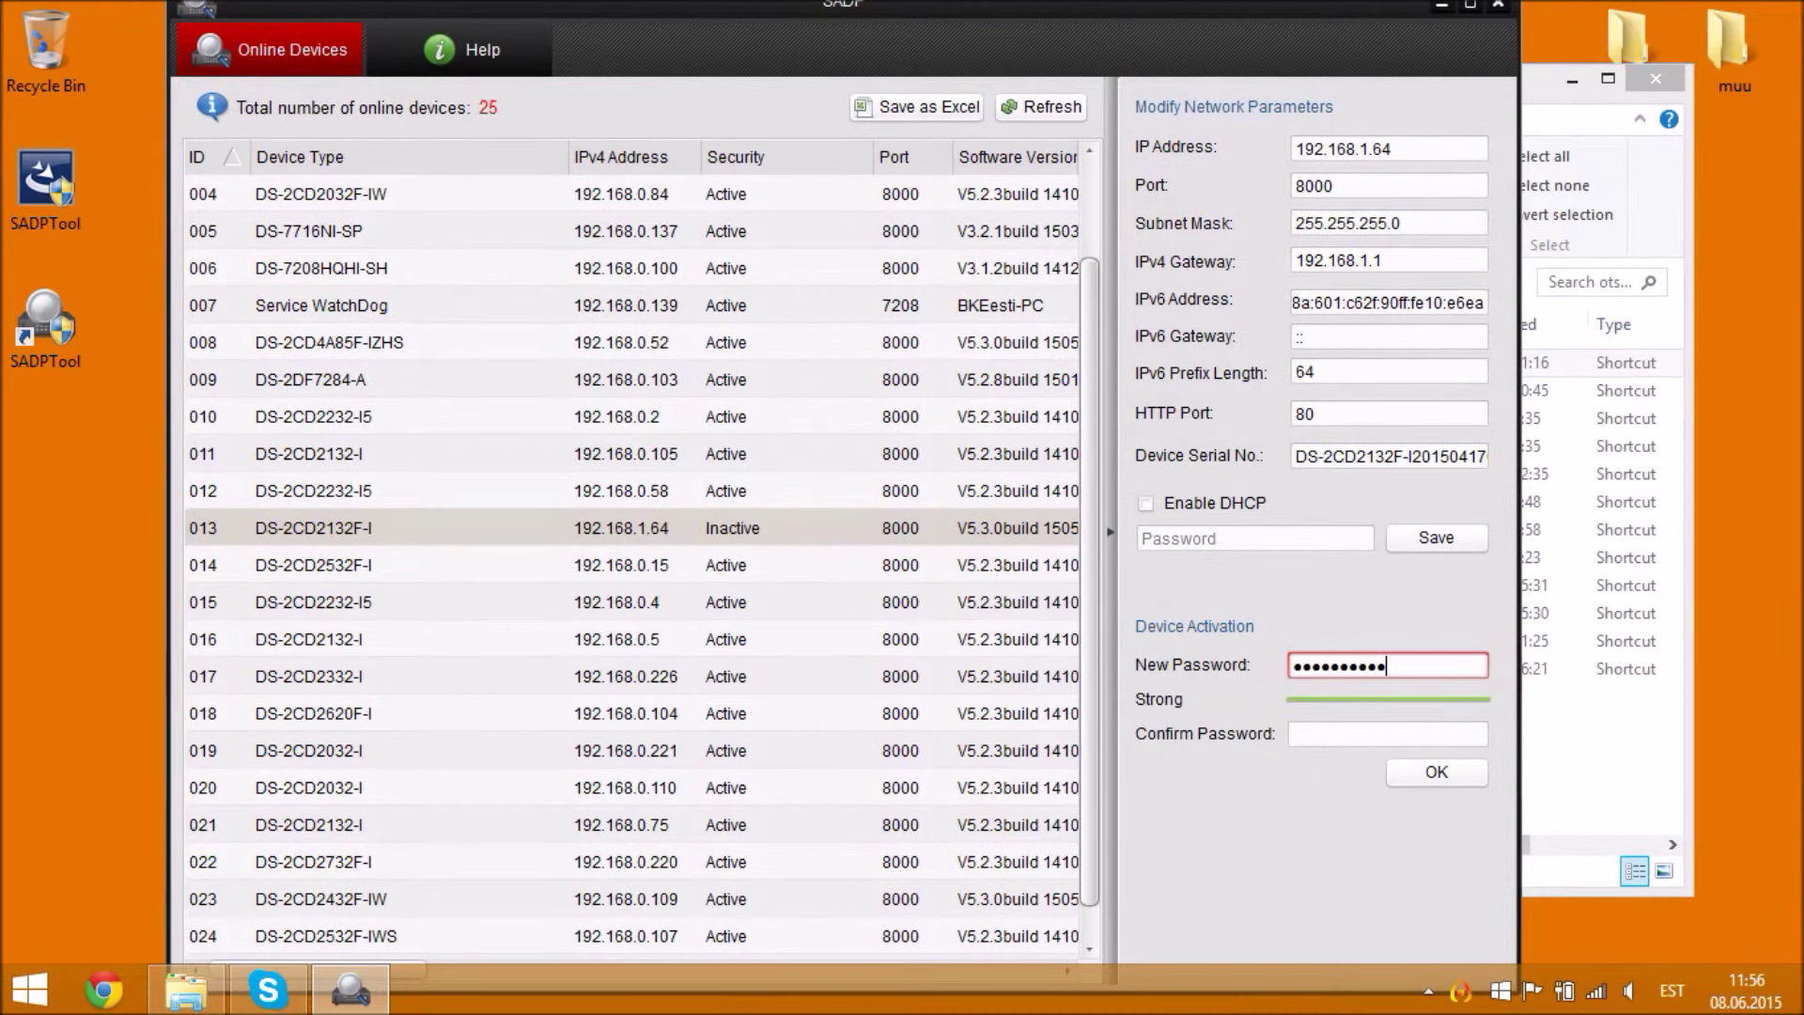
key(Tab)
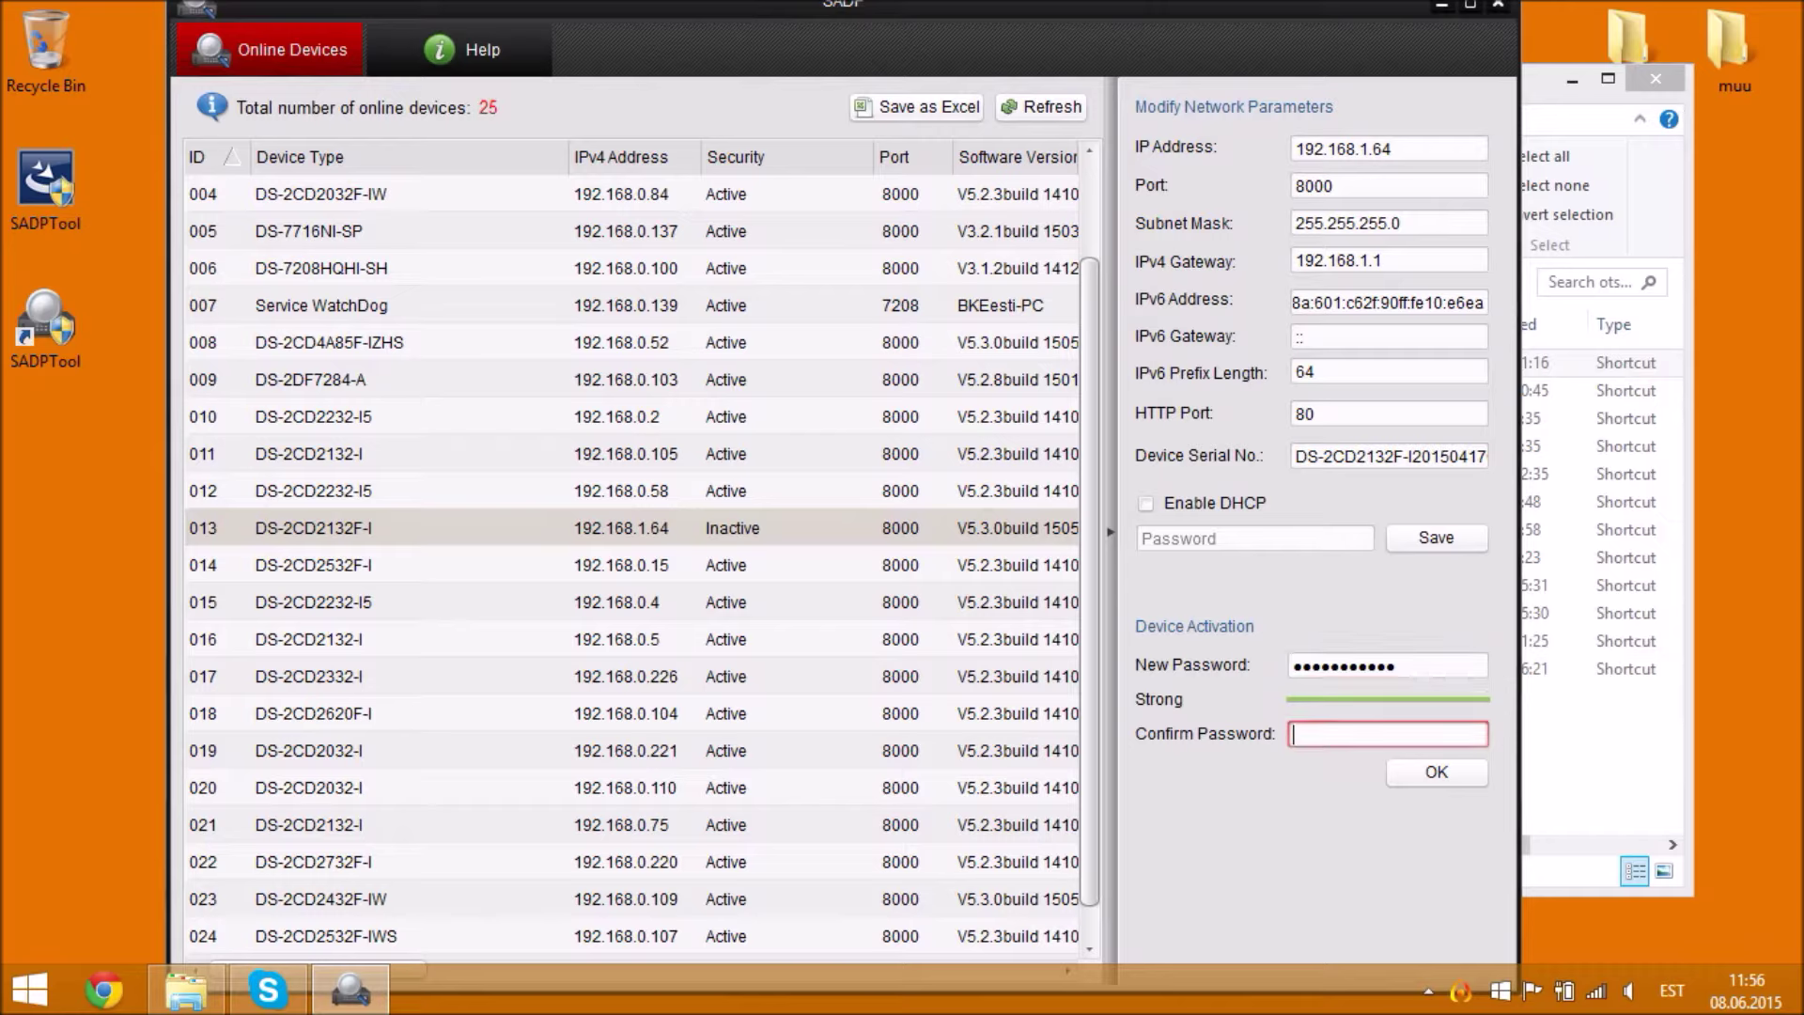
text(aaaaaaaaaaaa)
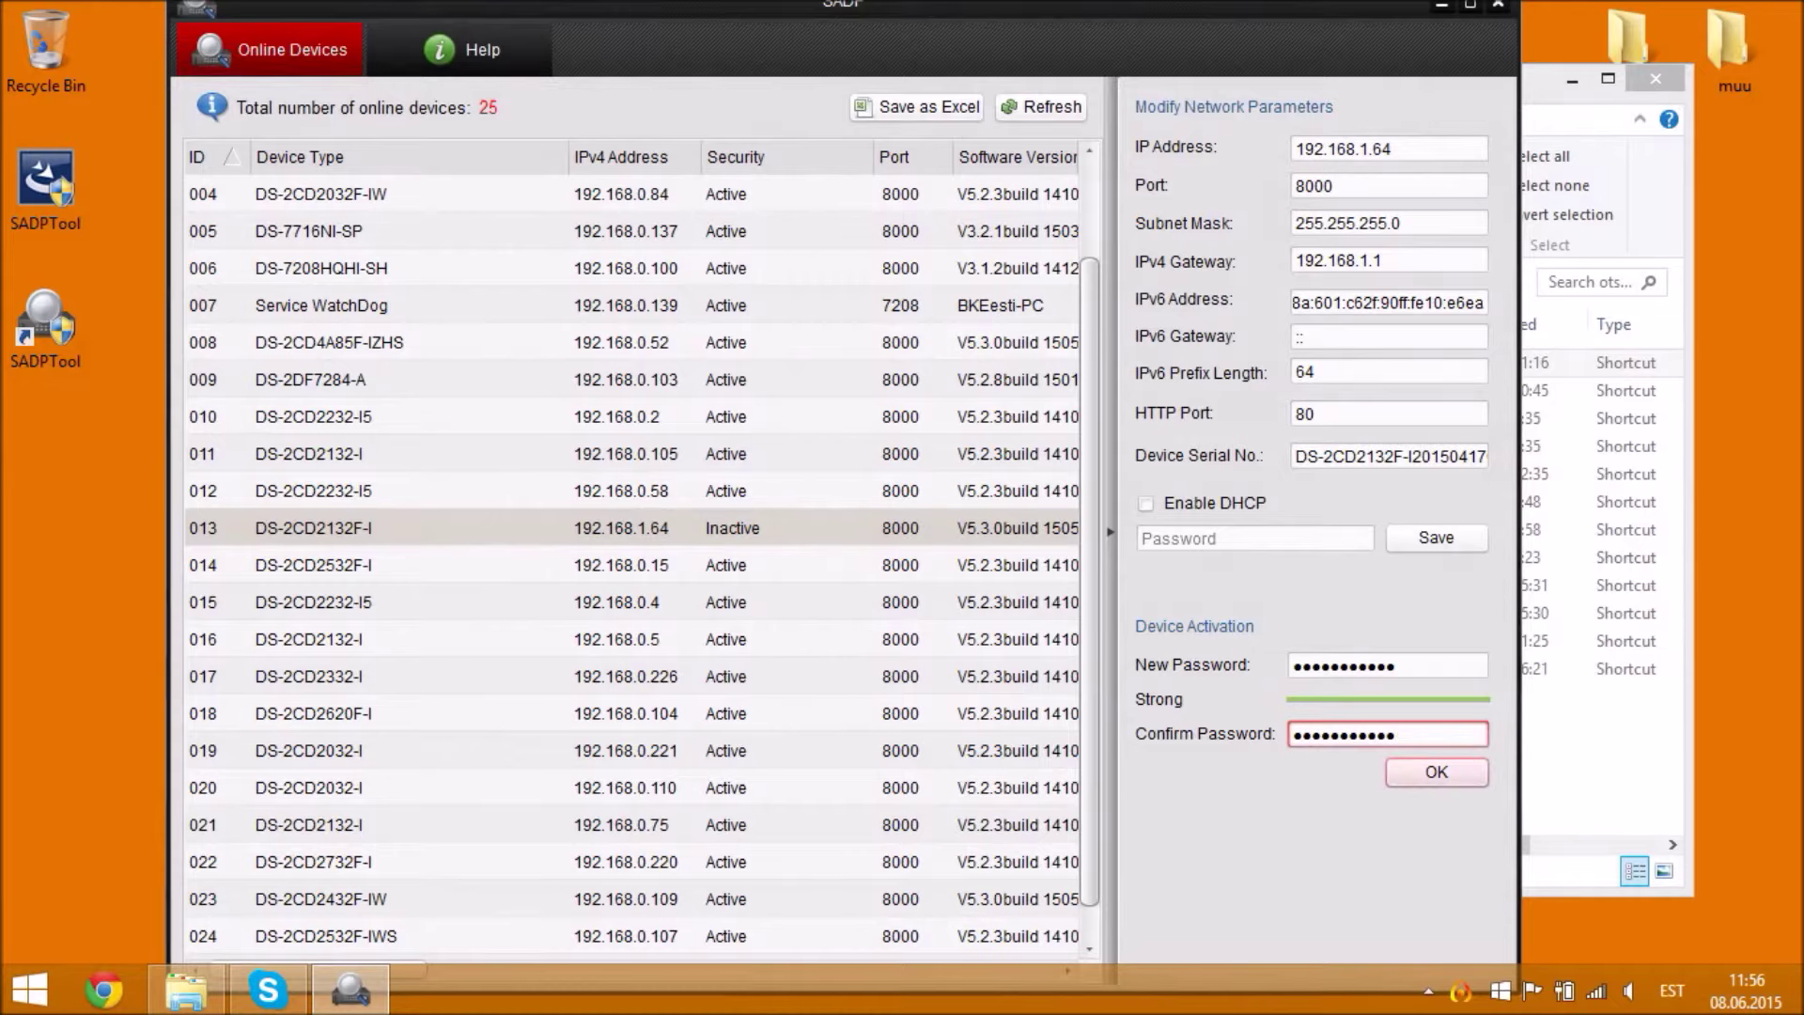
click(1437, 772)
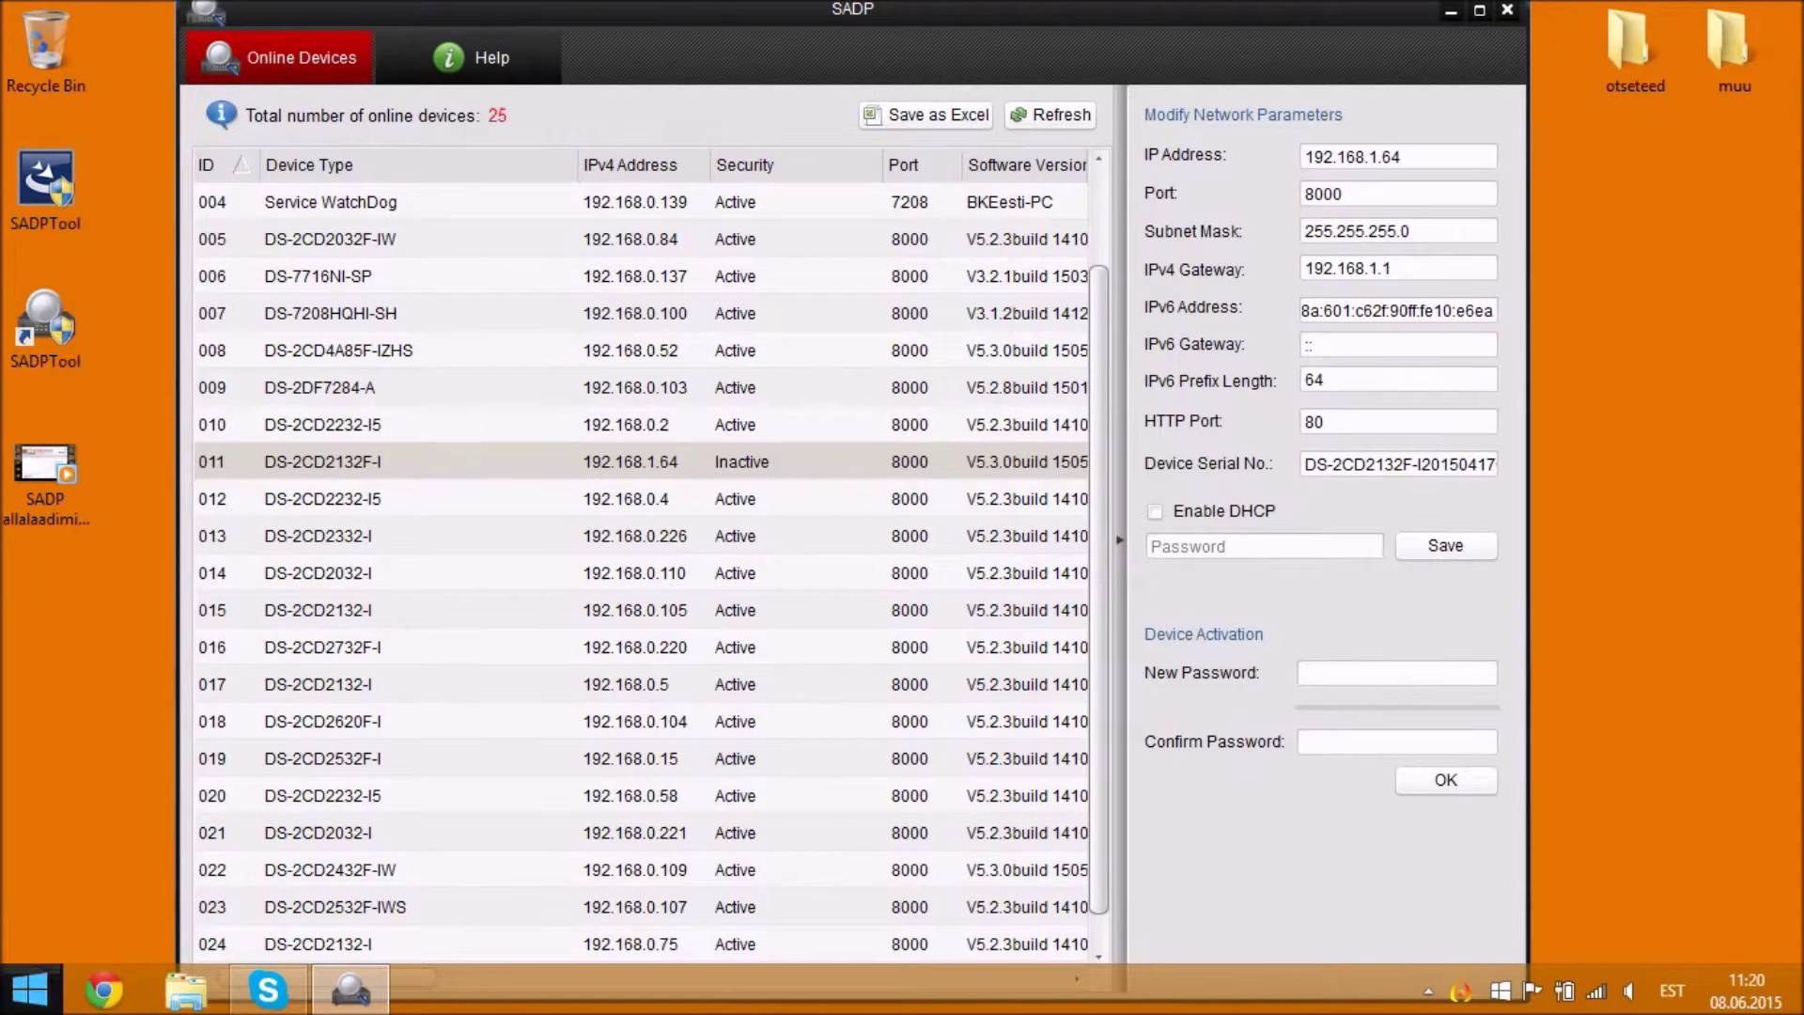
- Open a Command Prompt by running cmd from the Run dialog
right_click(39, 983)
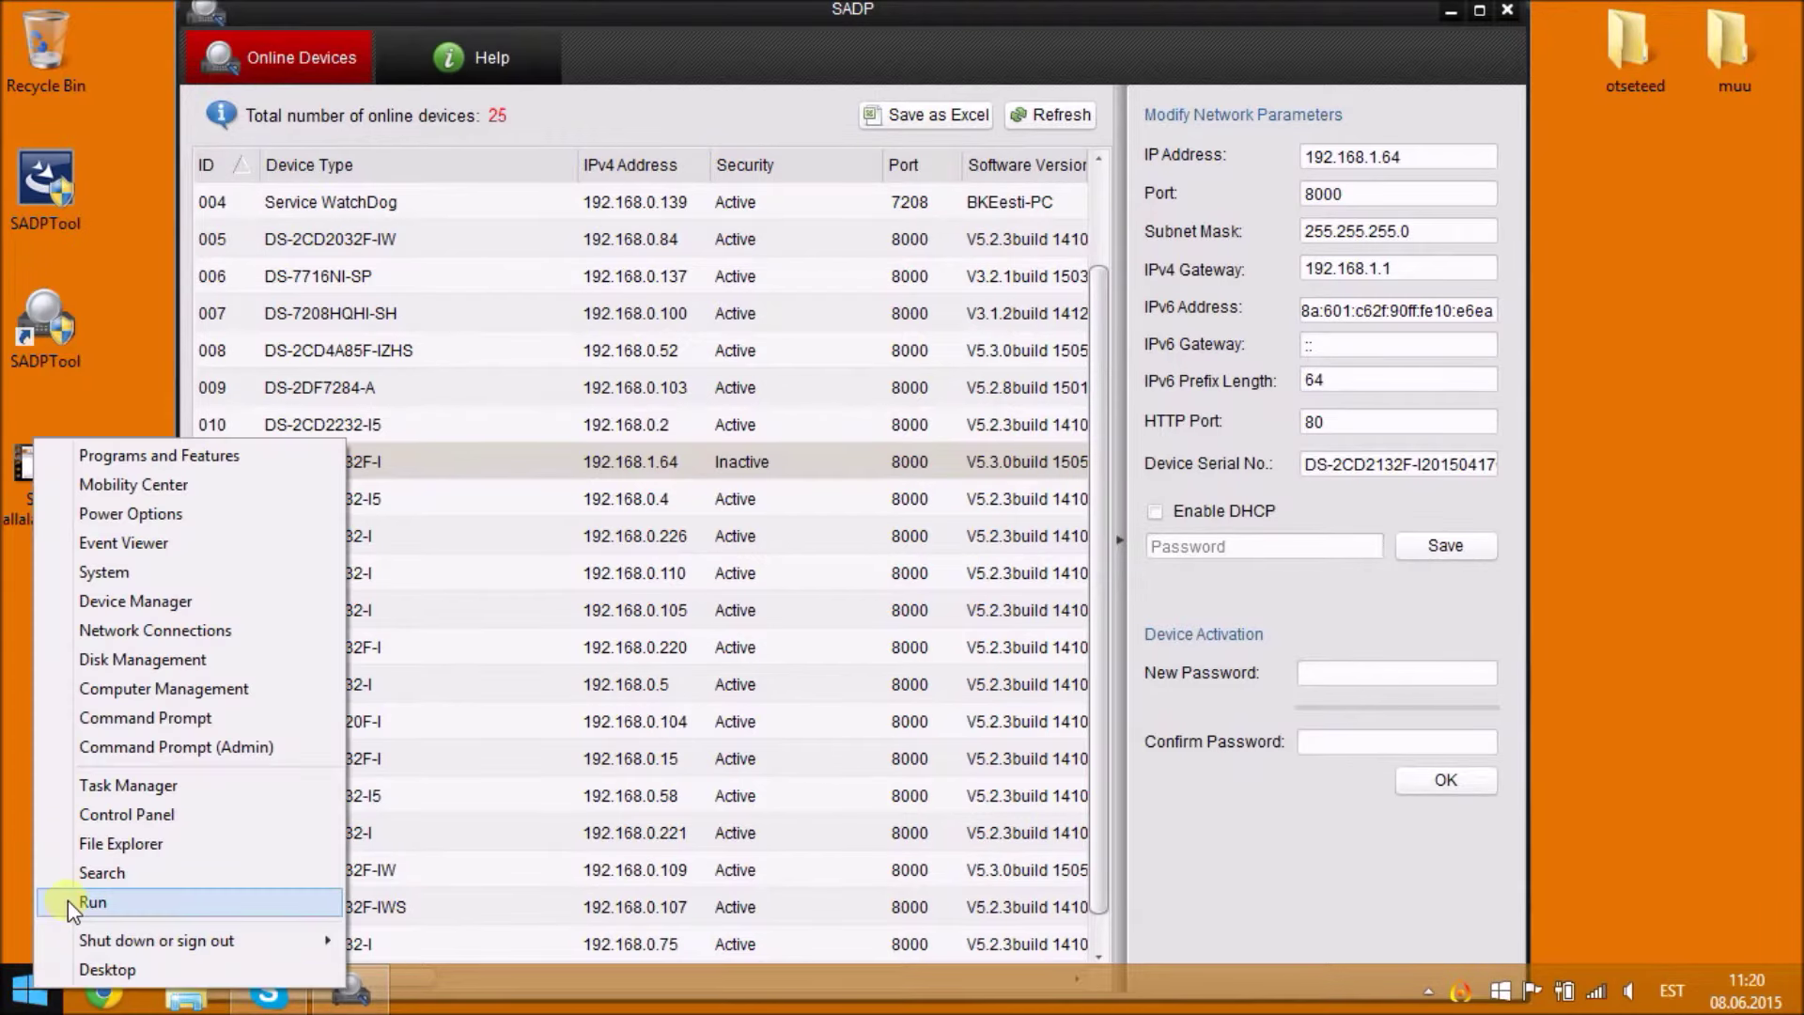
click(60, 932)
text(cmd)
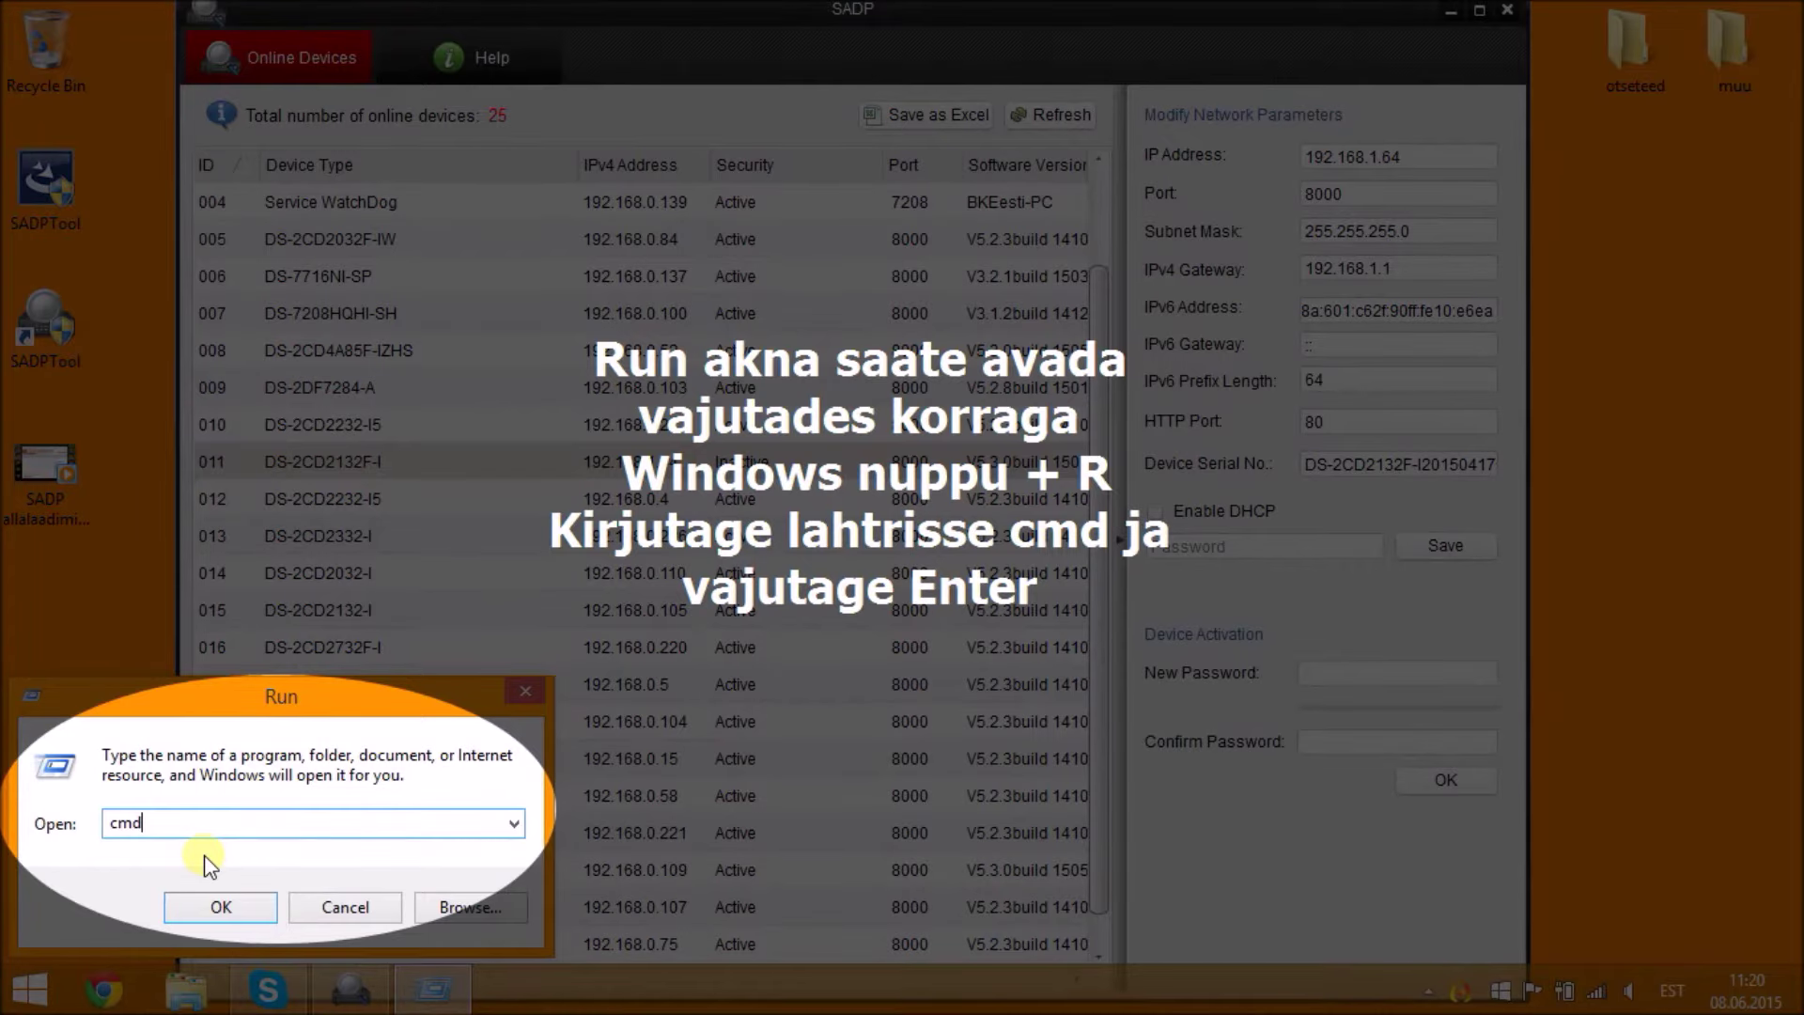
key(Return)
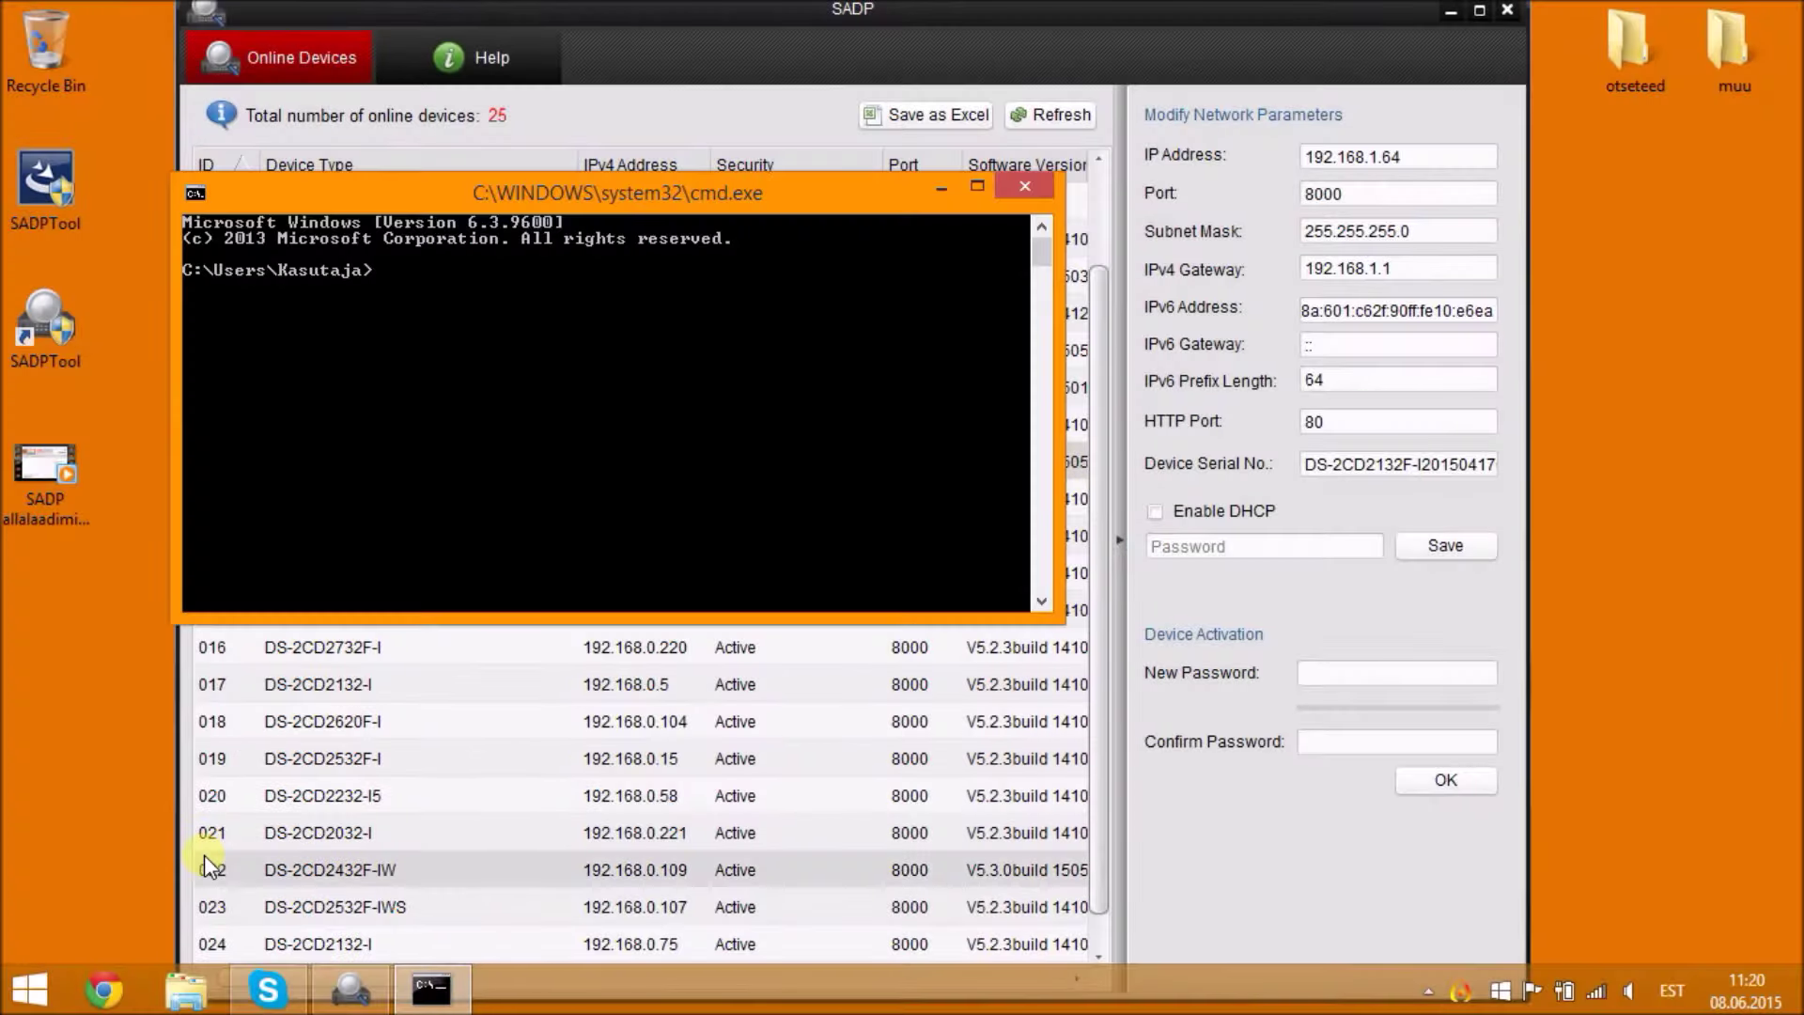
- Run ipconfig to show IPv4 192.168.0.114, mask 255.255.255.0 and gateway 192.168.0.1
text(ipconfig)
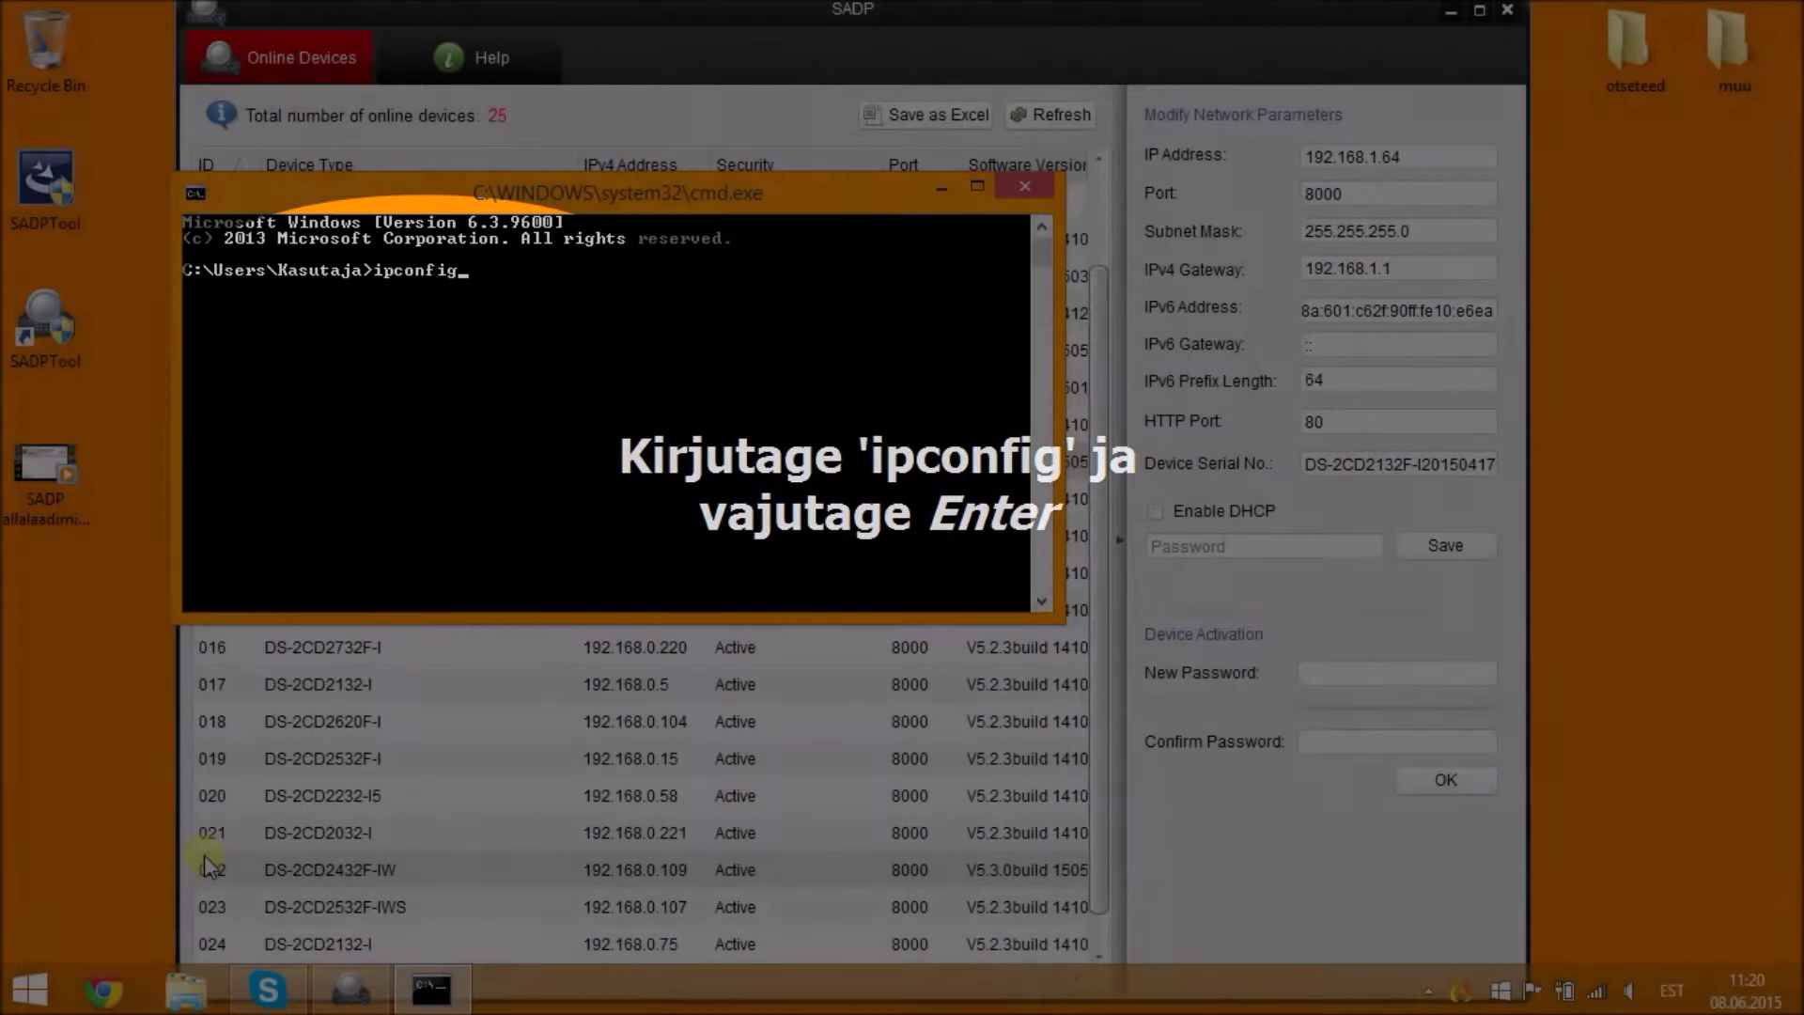
key(Return)
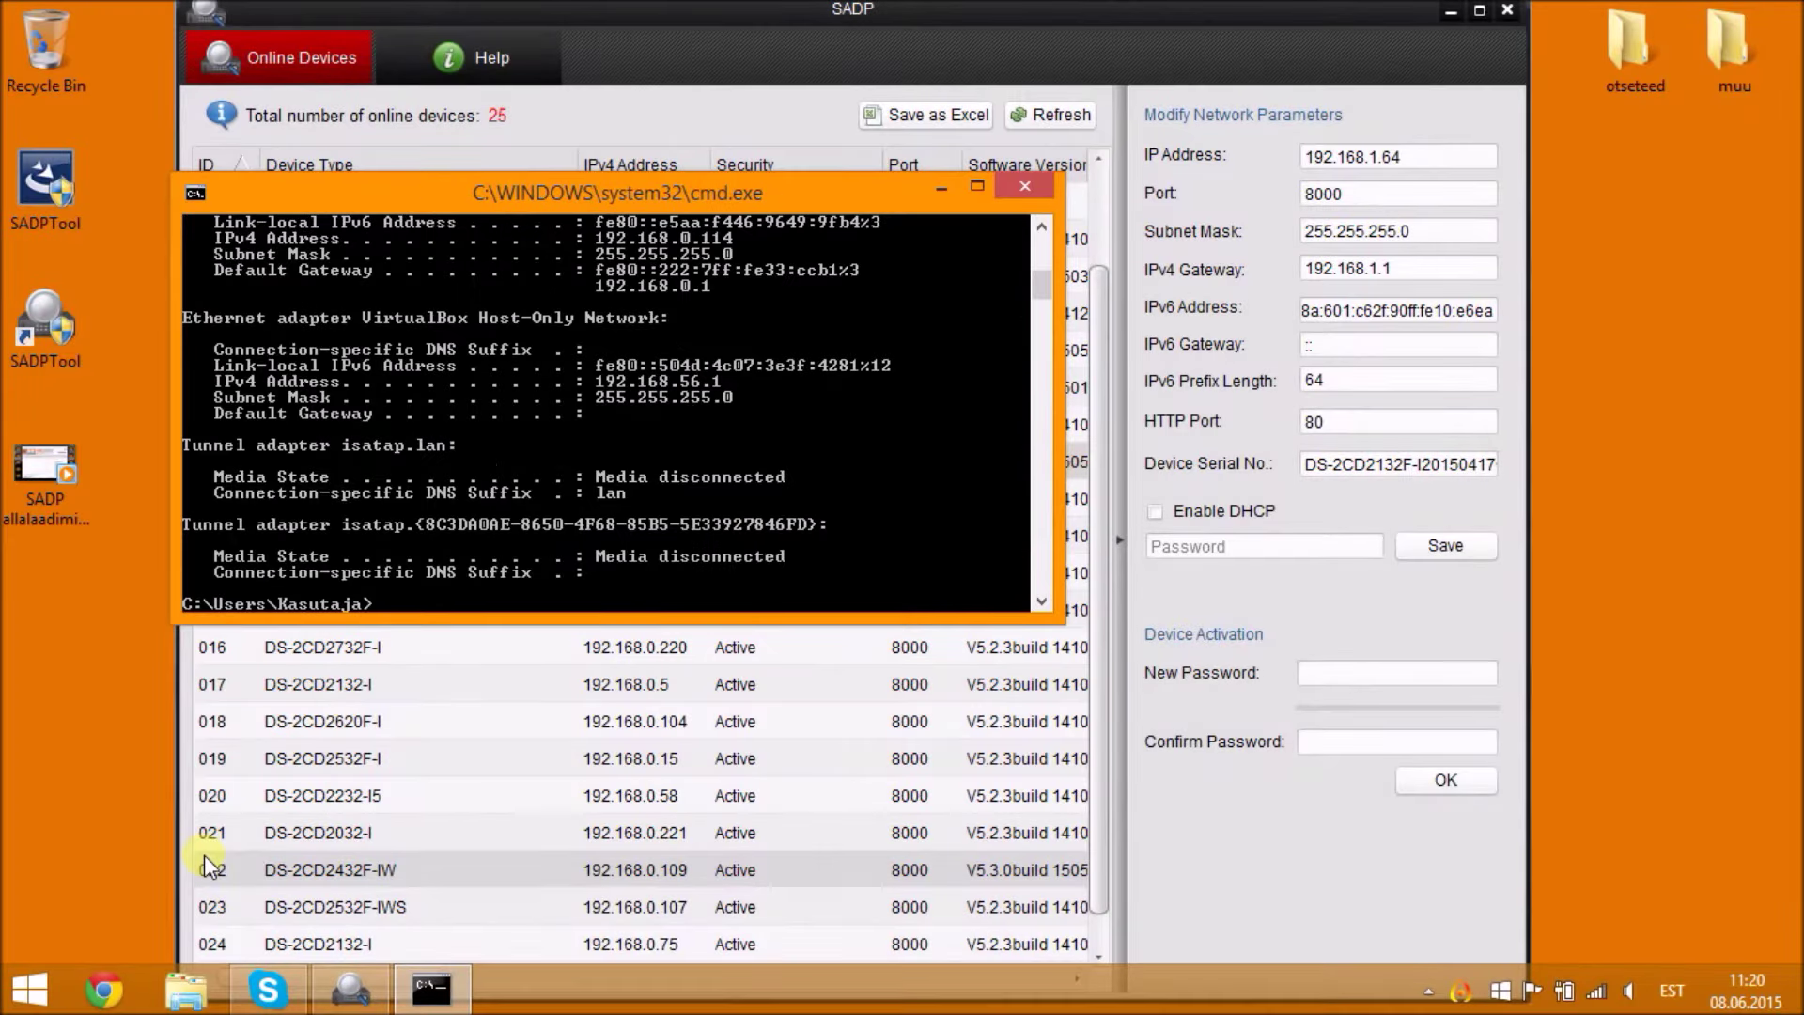
scroll(727, 361, up, 2)
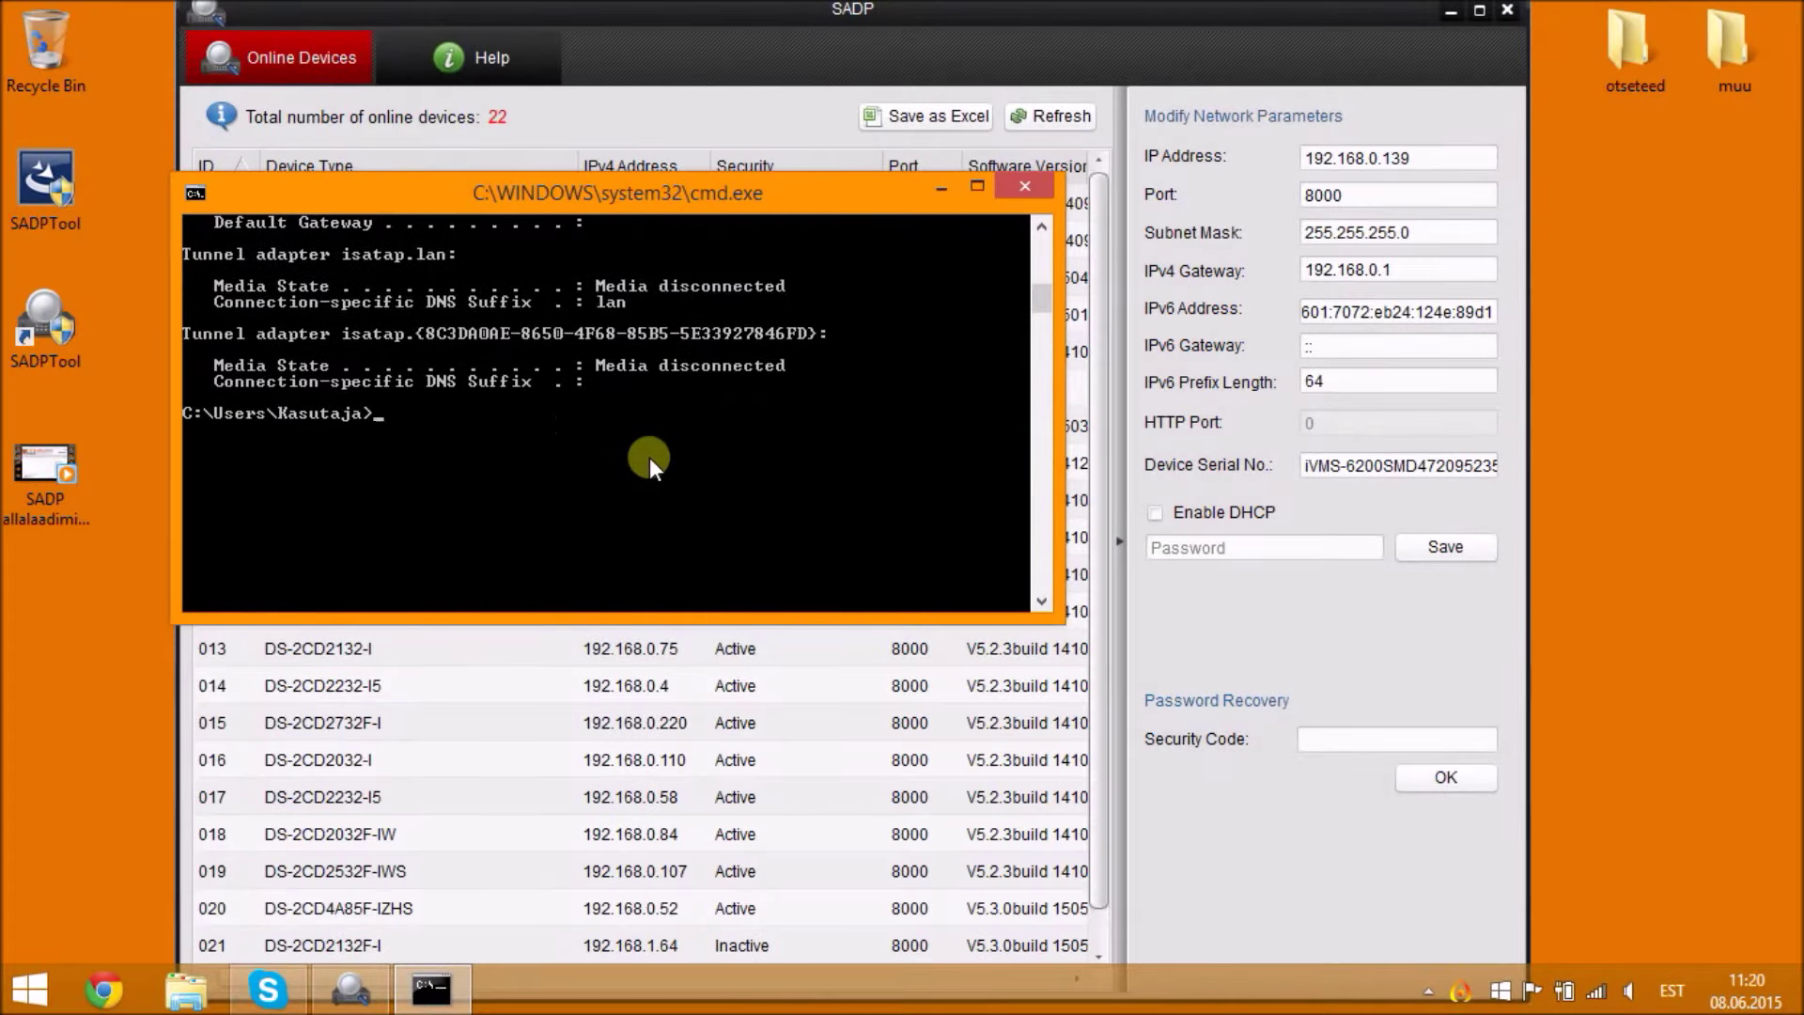
- Ping 192.168.0.1 and 192.168.0.226, confirming 192.168.0.226 is unreachable and free
text(ping 1)
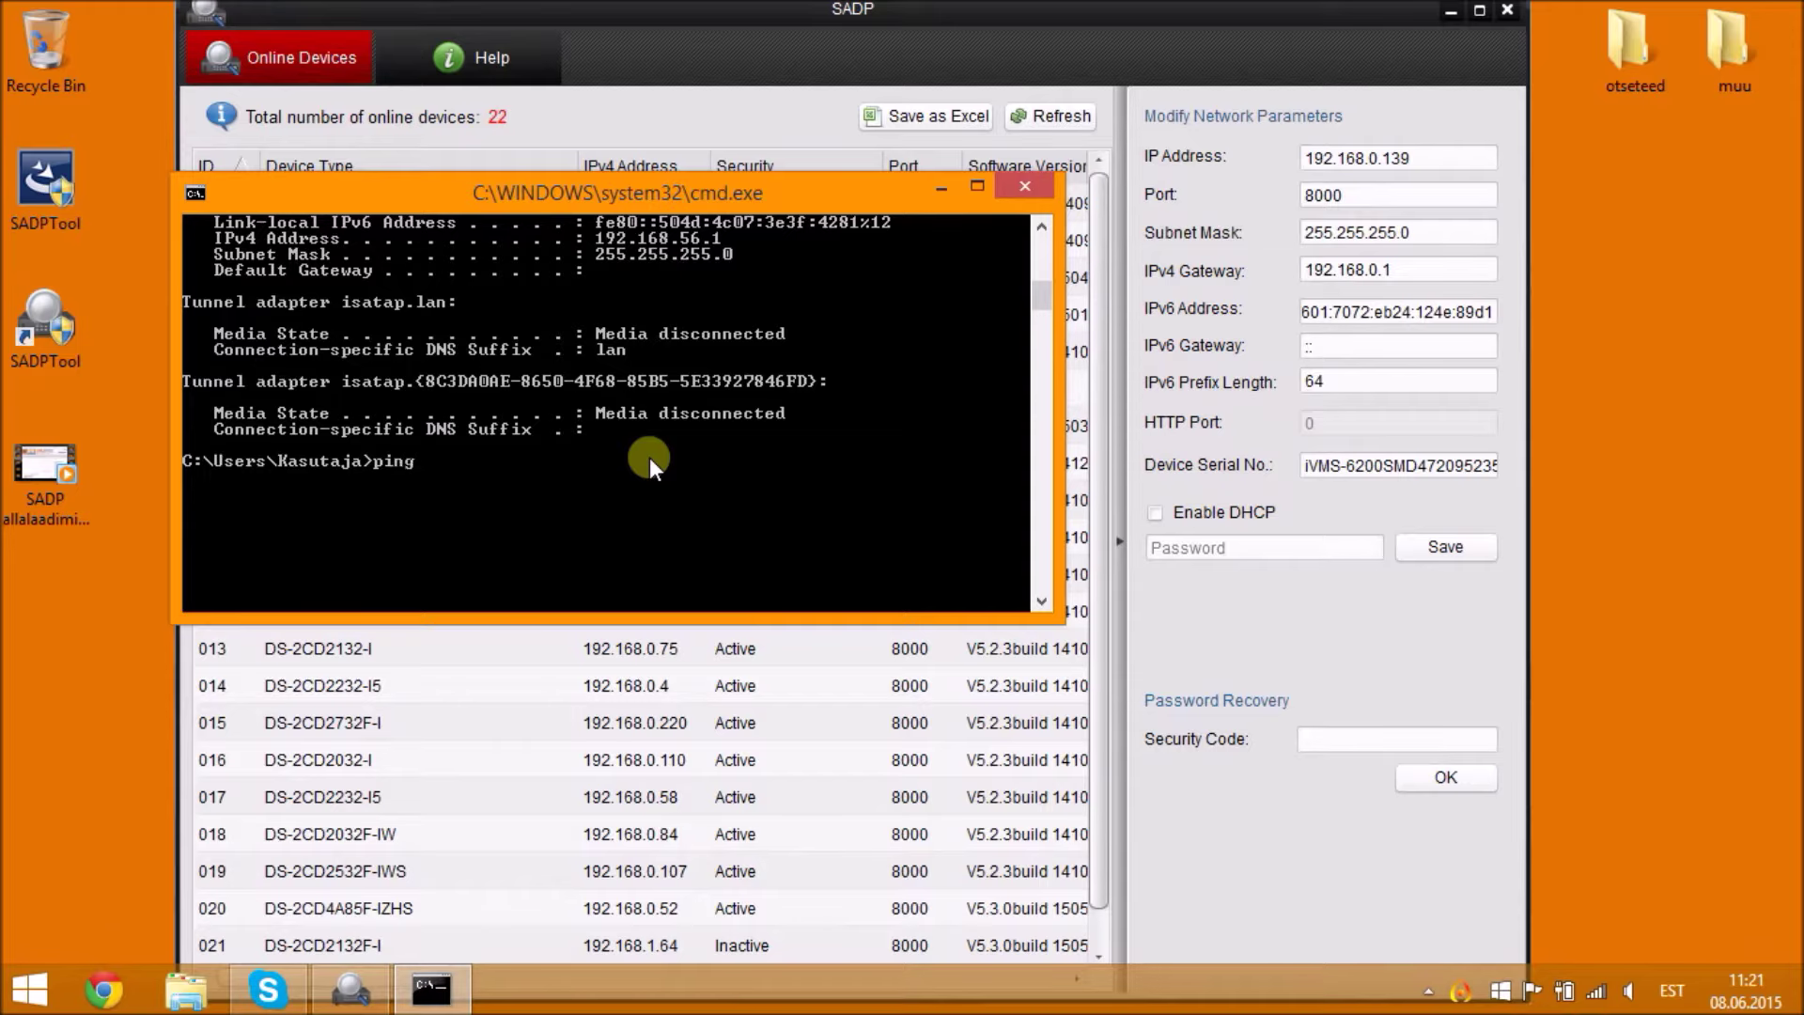
text(92.168.0.1)
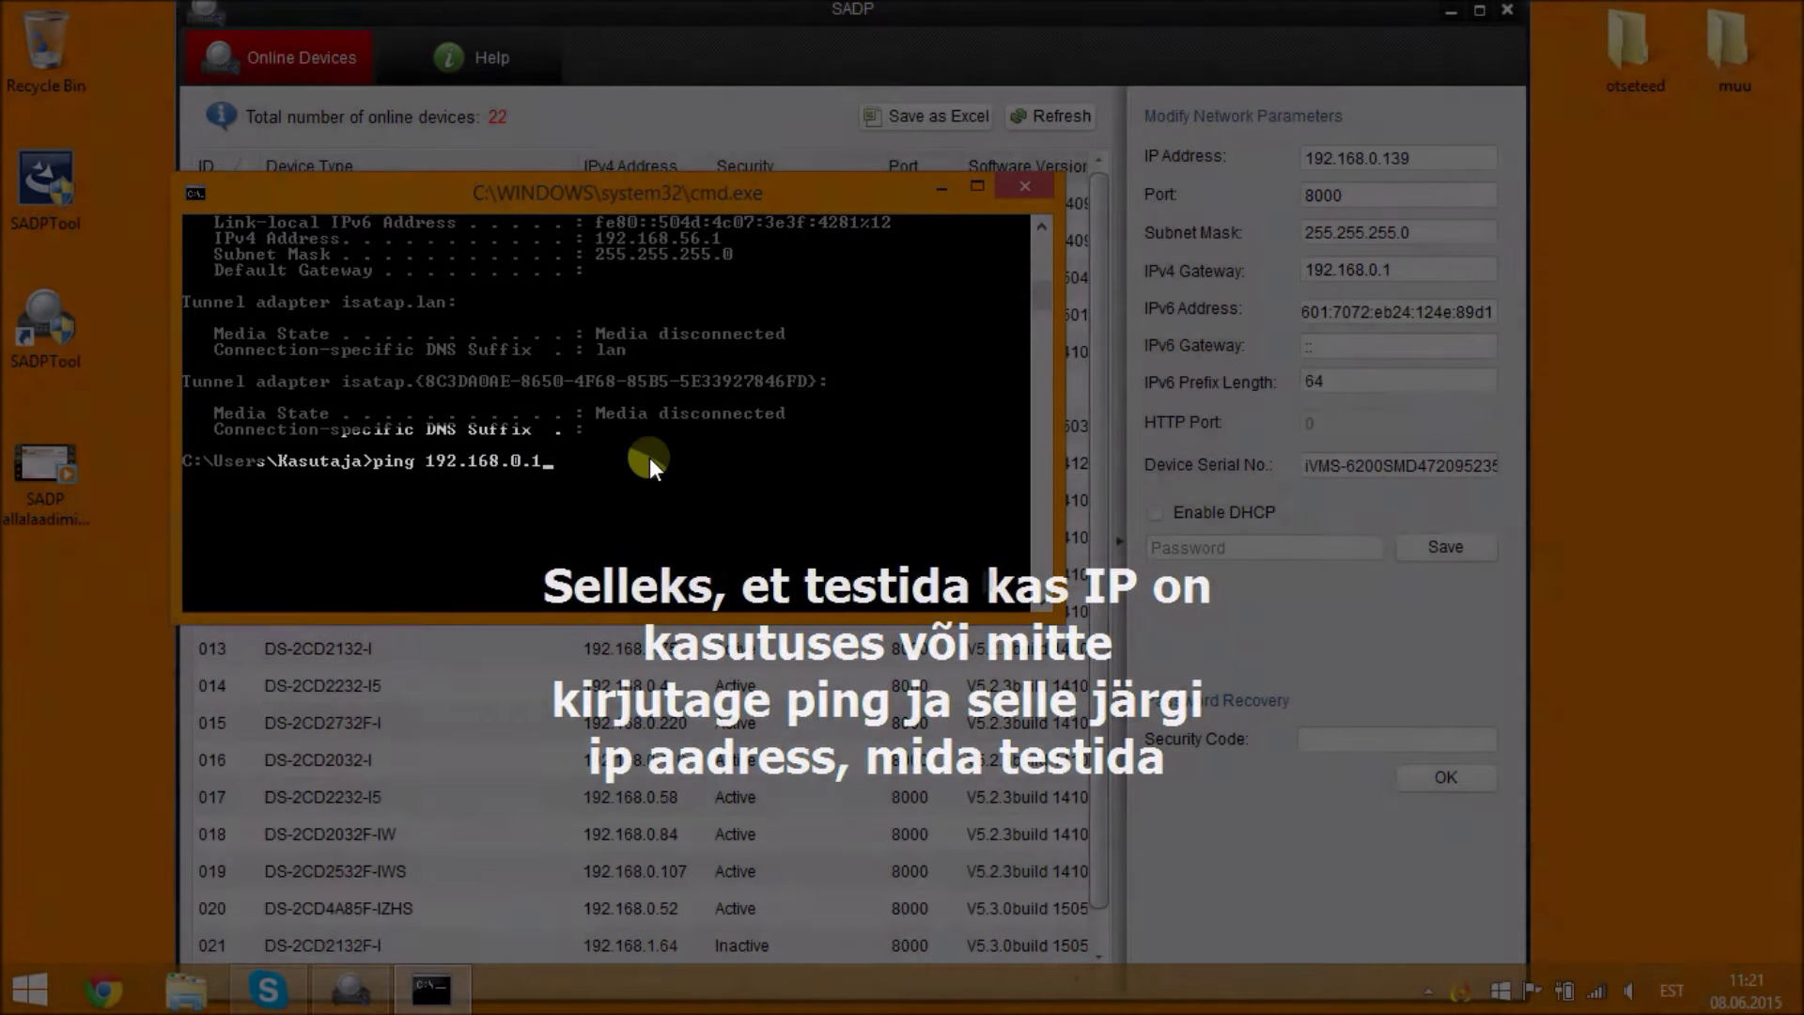
key(Return)
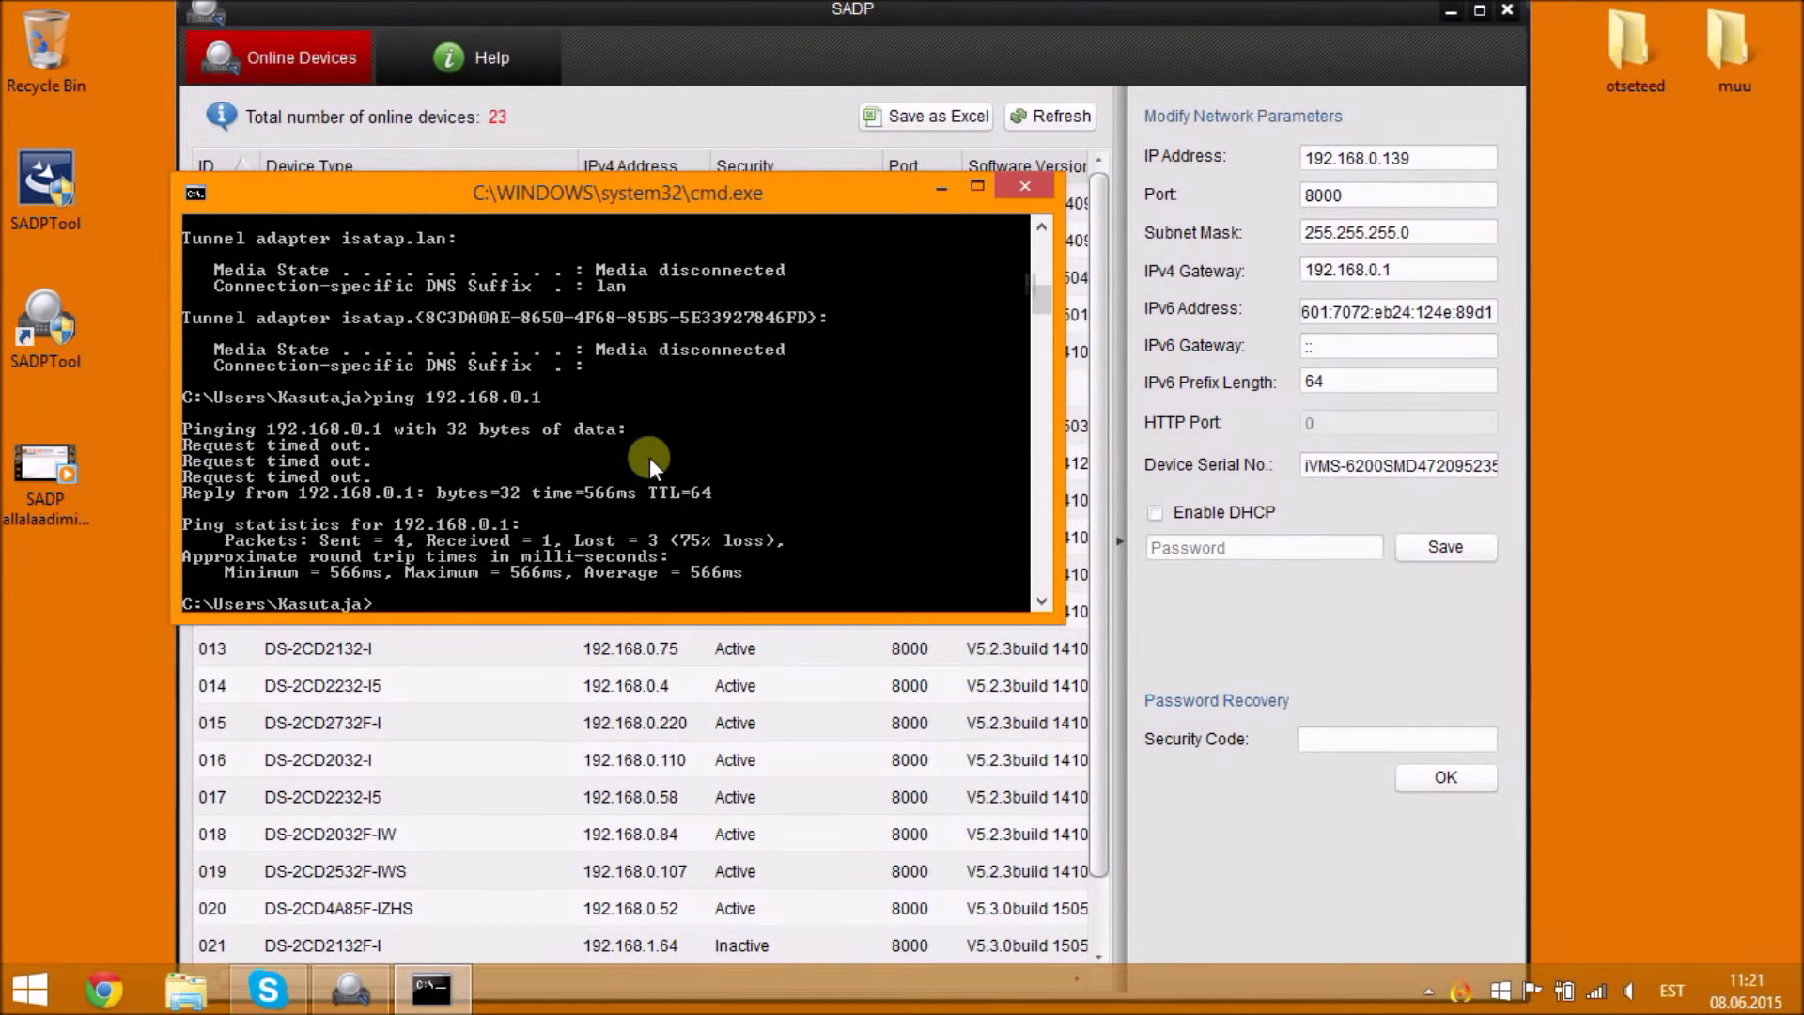
text(ping 192.168.0.22)
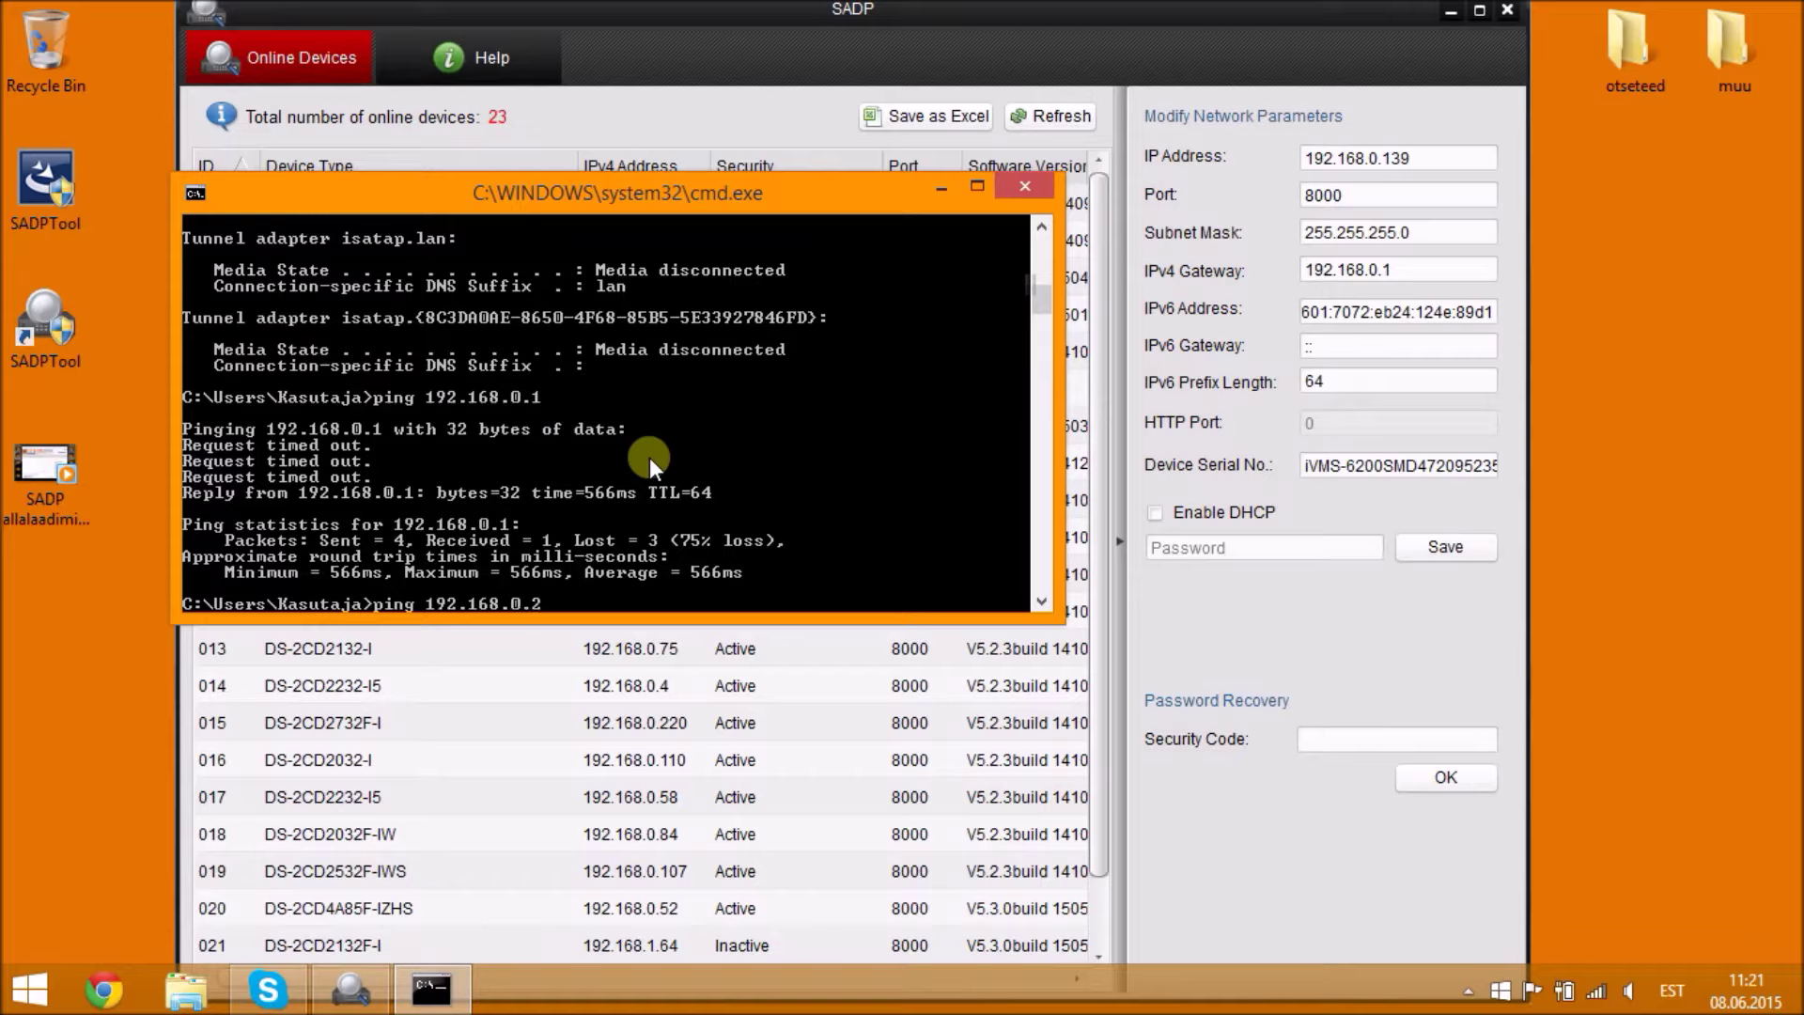
text(6)
key(Return)
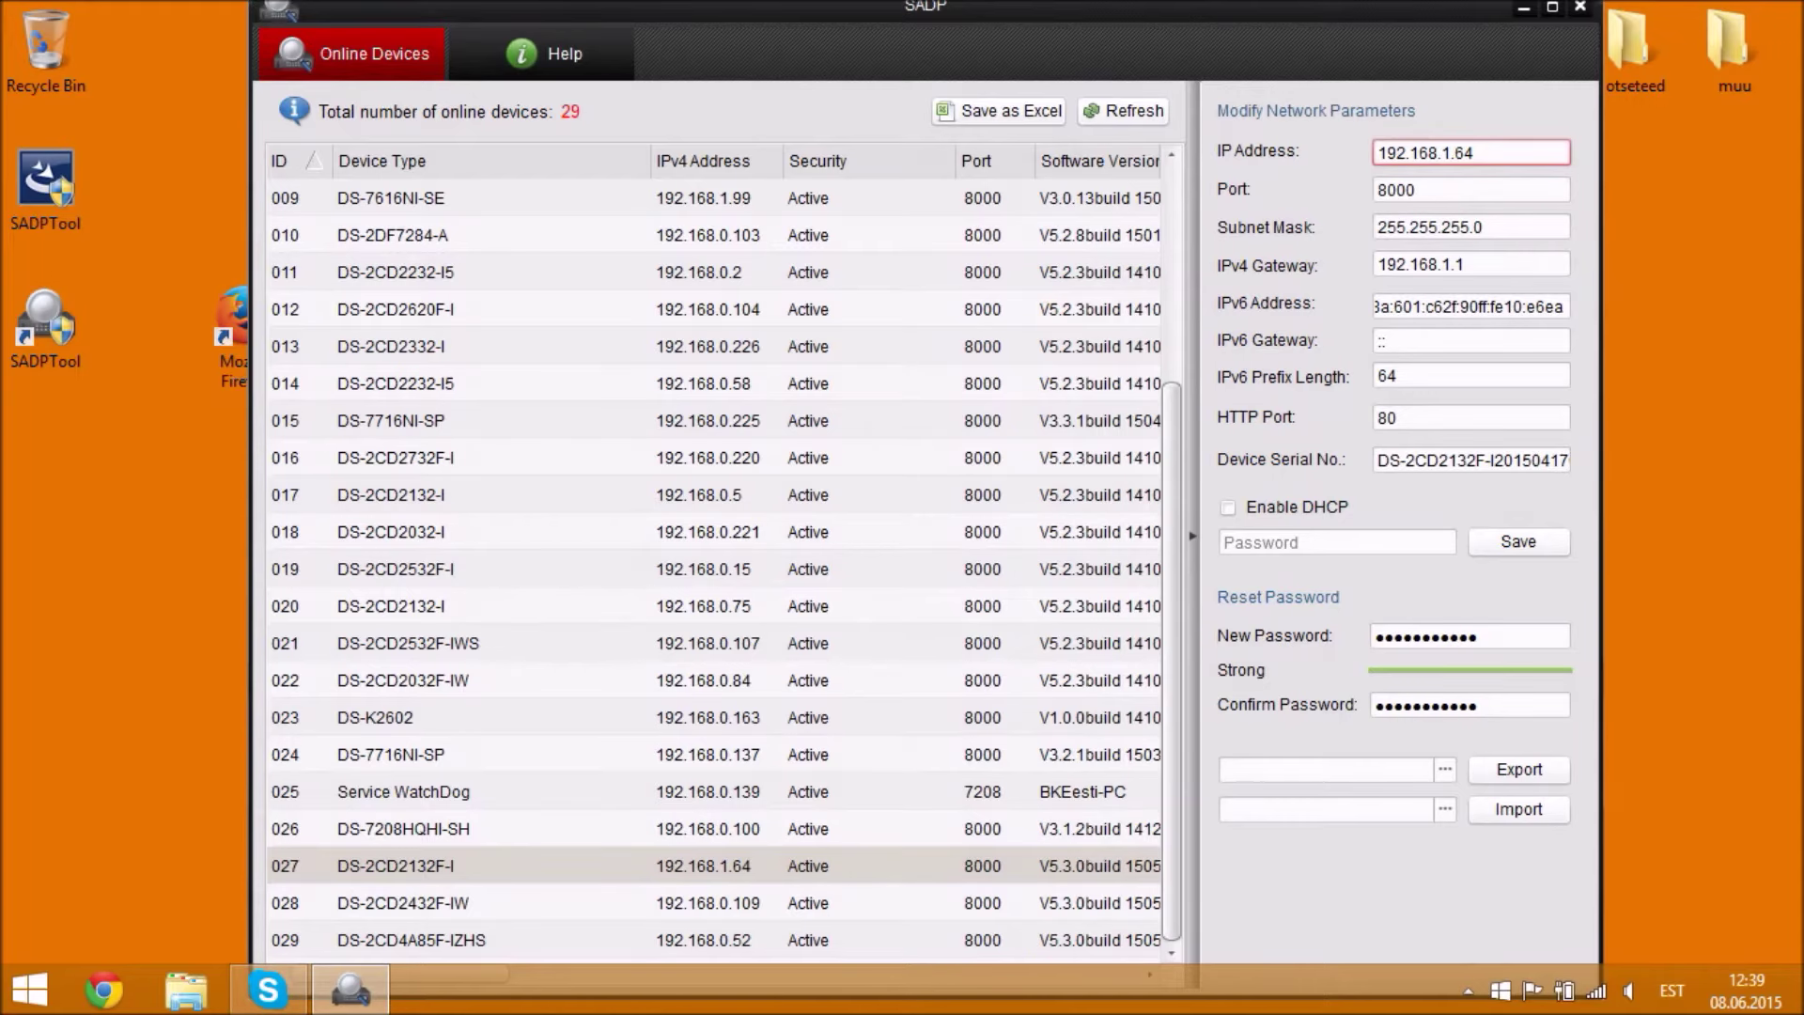
double_click(1446, 153)
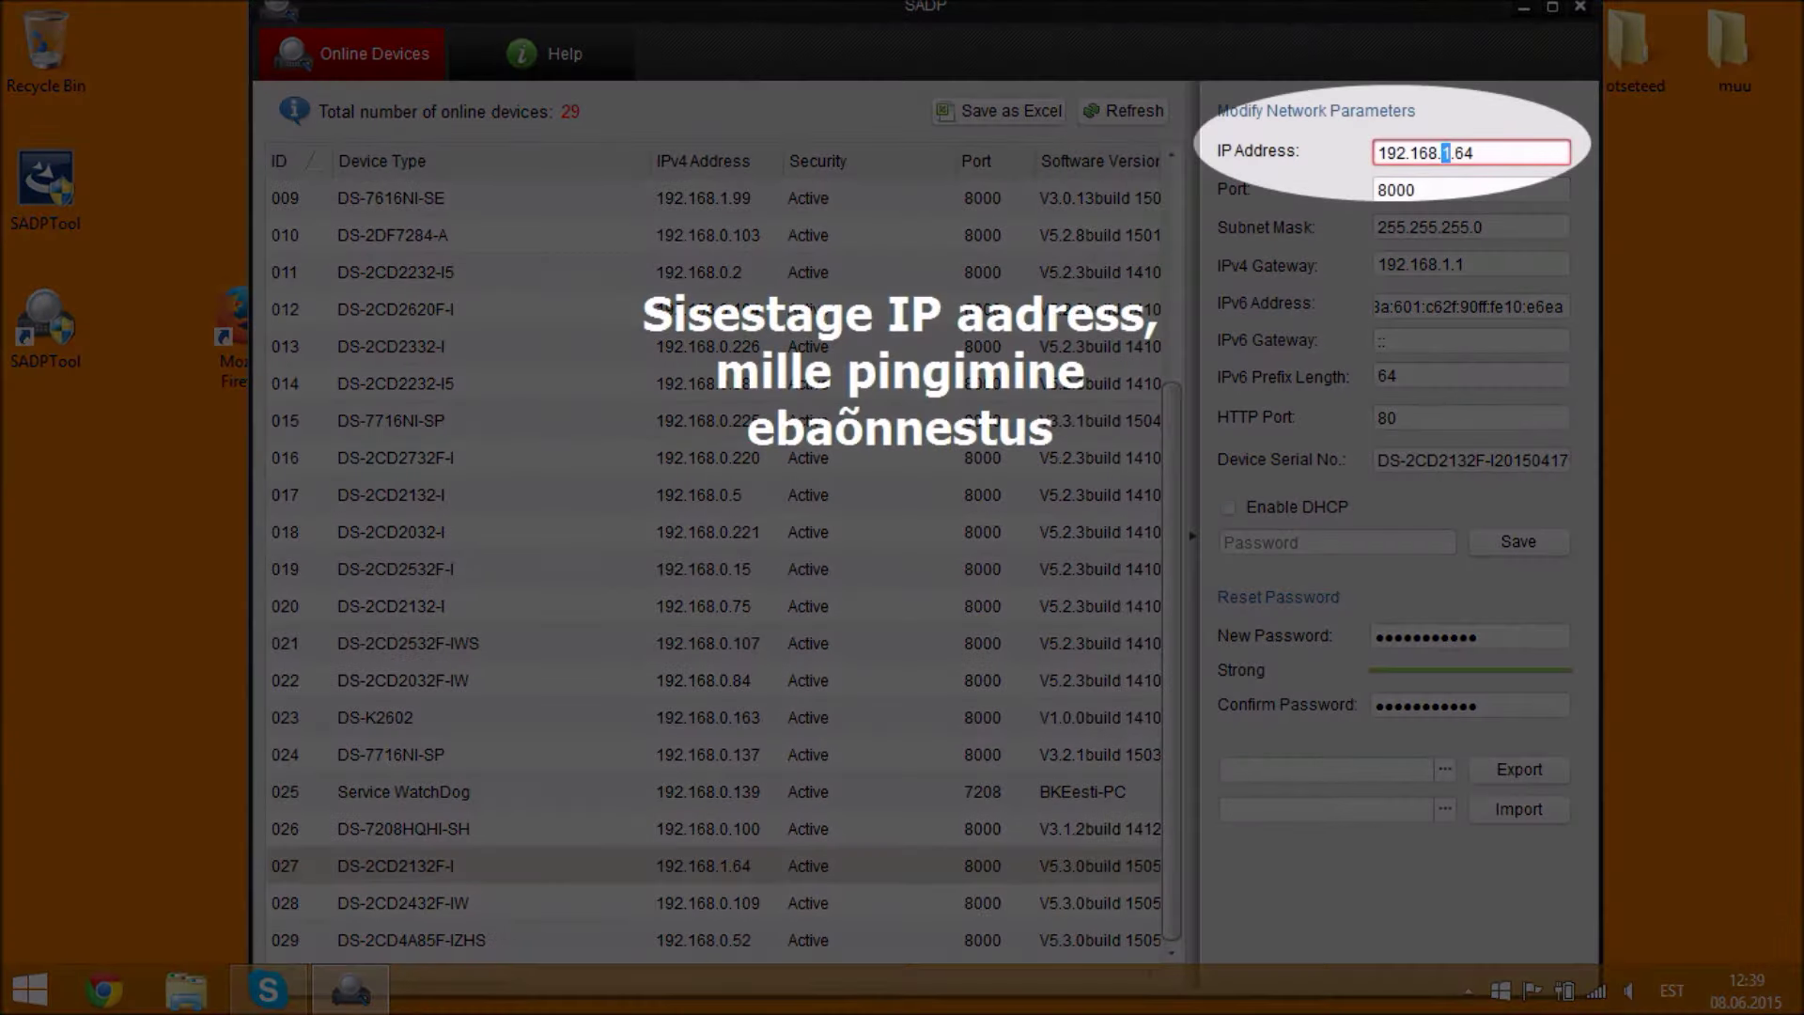
- Move the camera IP onto 192.168.0.x (last octet 226) and set the IPv4 gateway to 192.168.0.1
text(0)
drag(1477, 153, 1455, 153)
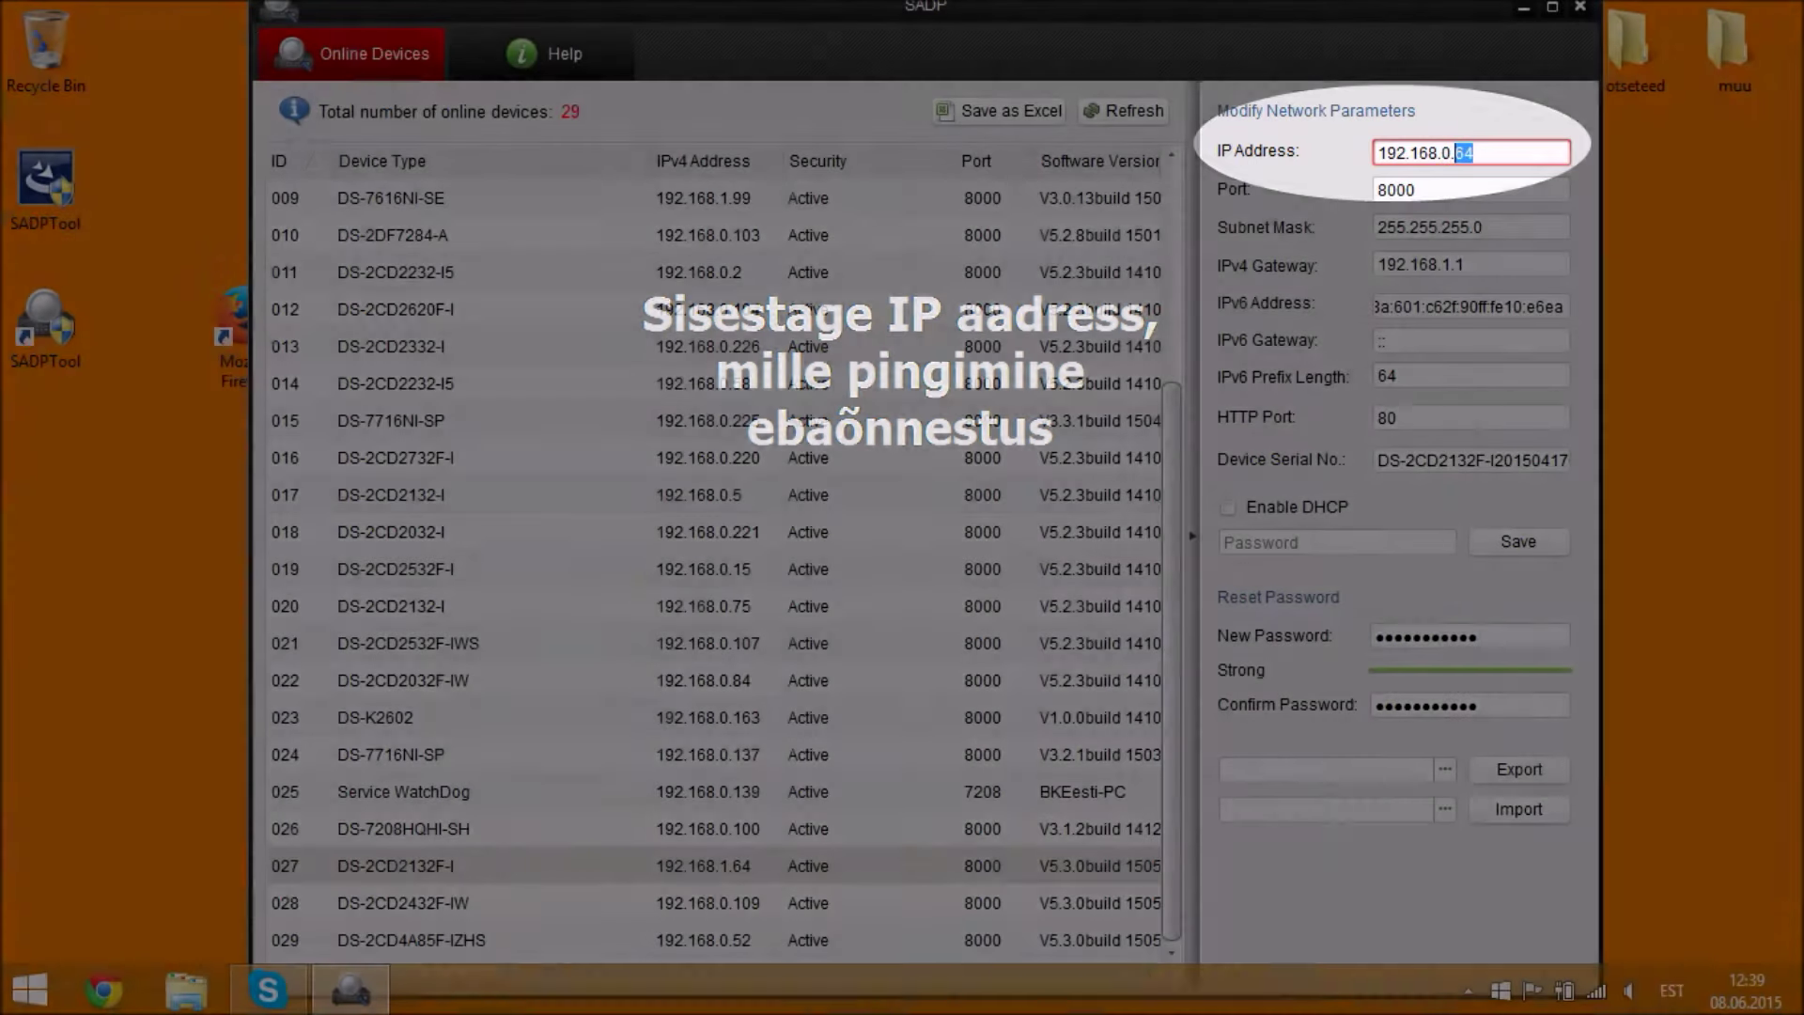
text(22)
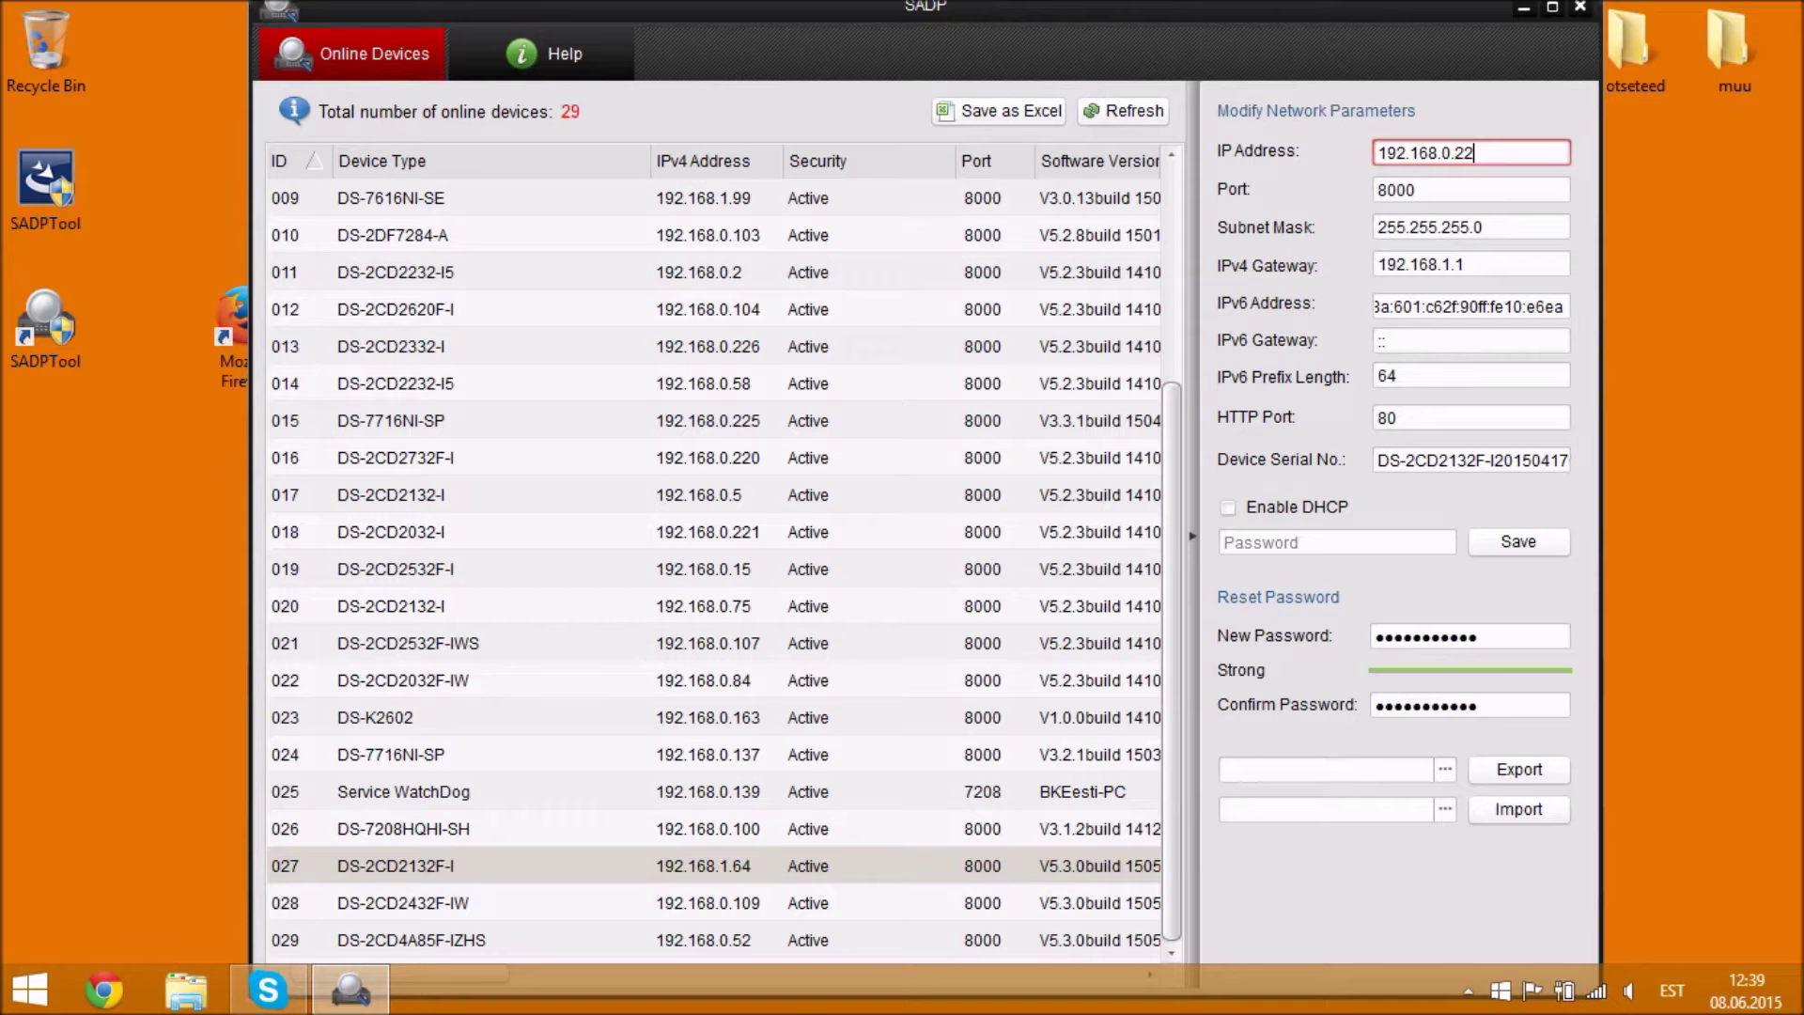
text(6)
click(1460, 228)
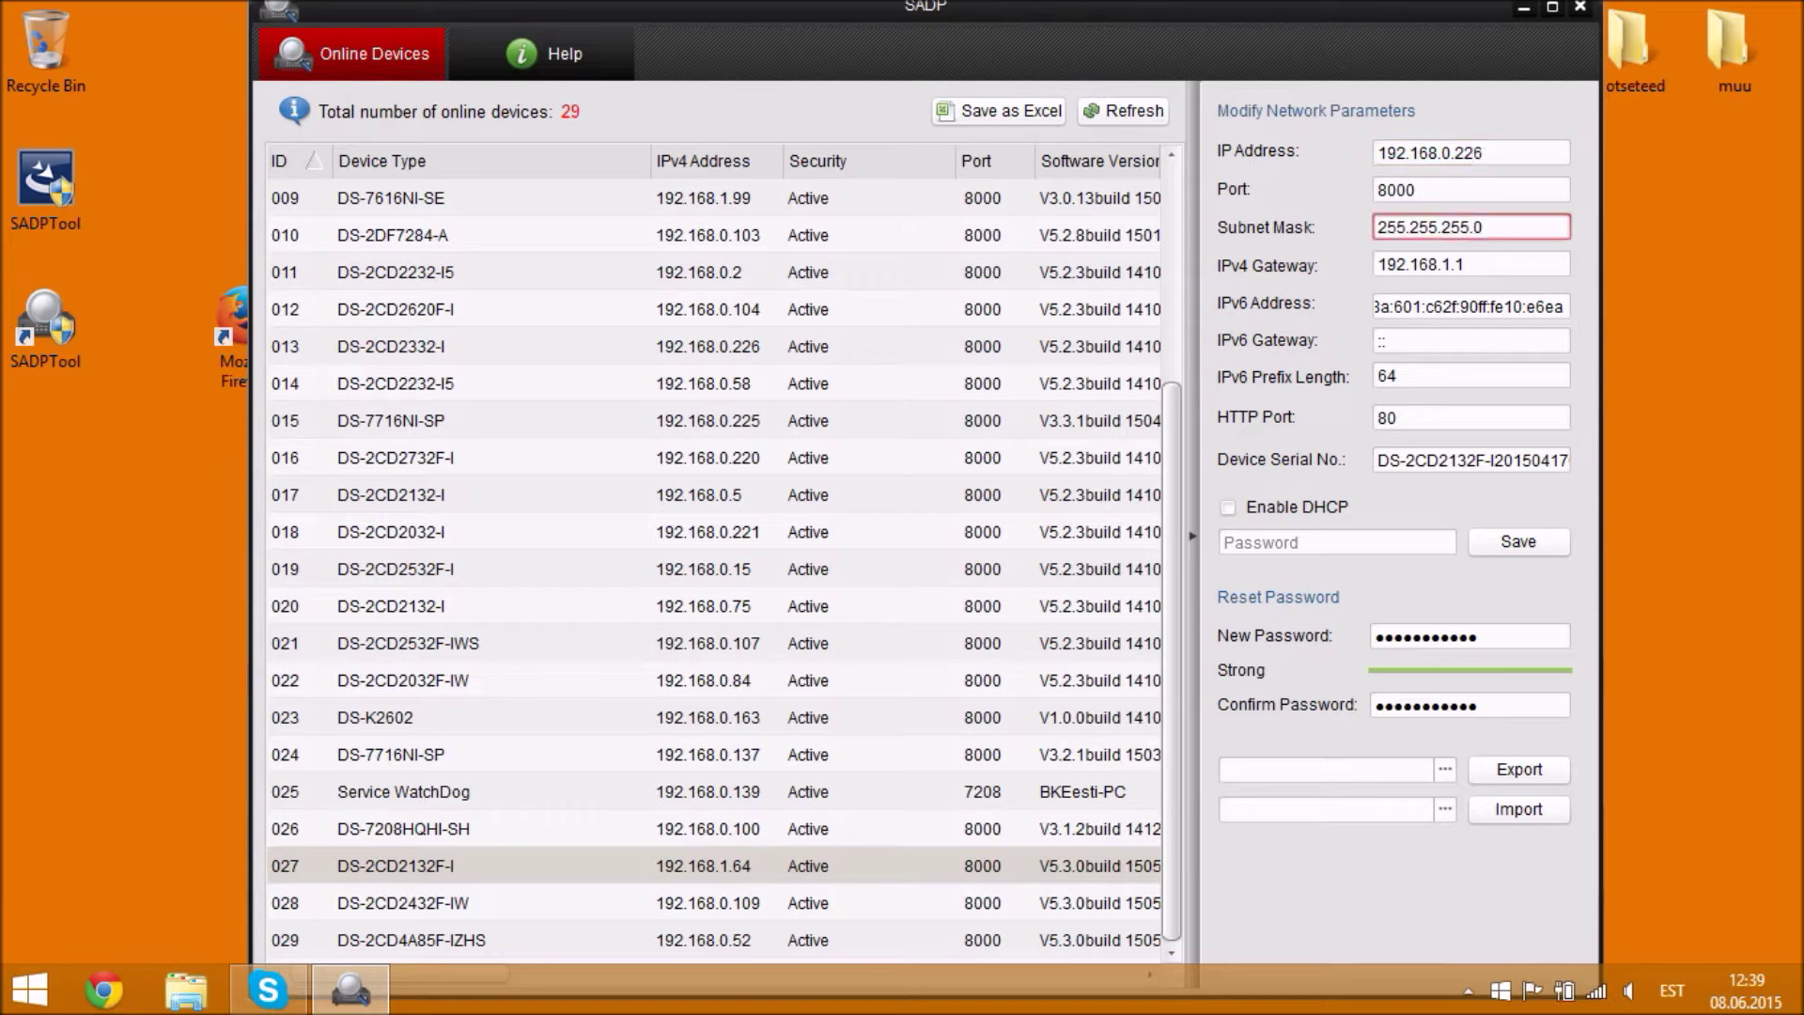
click(1460, 190)
click(1442, 265)
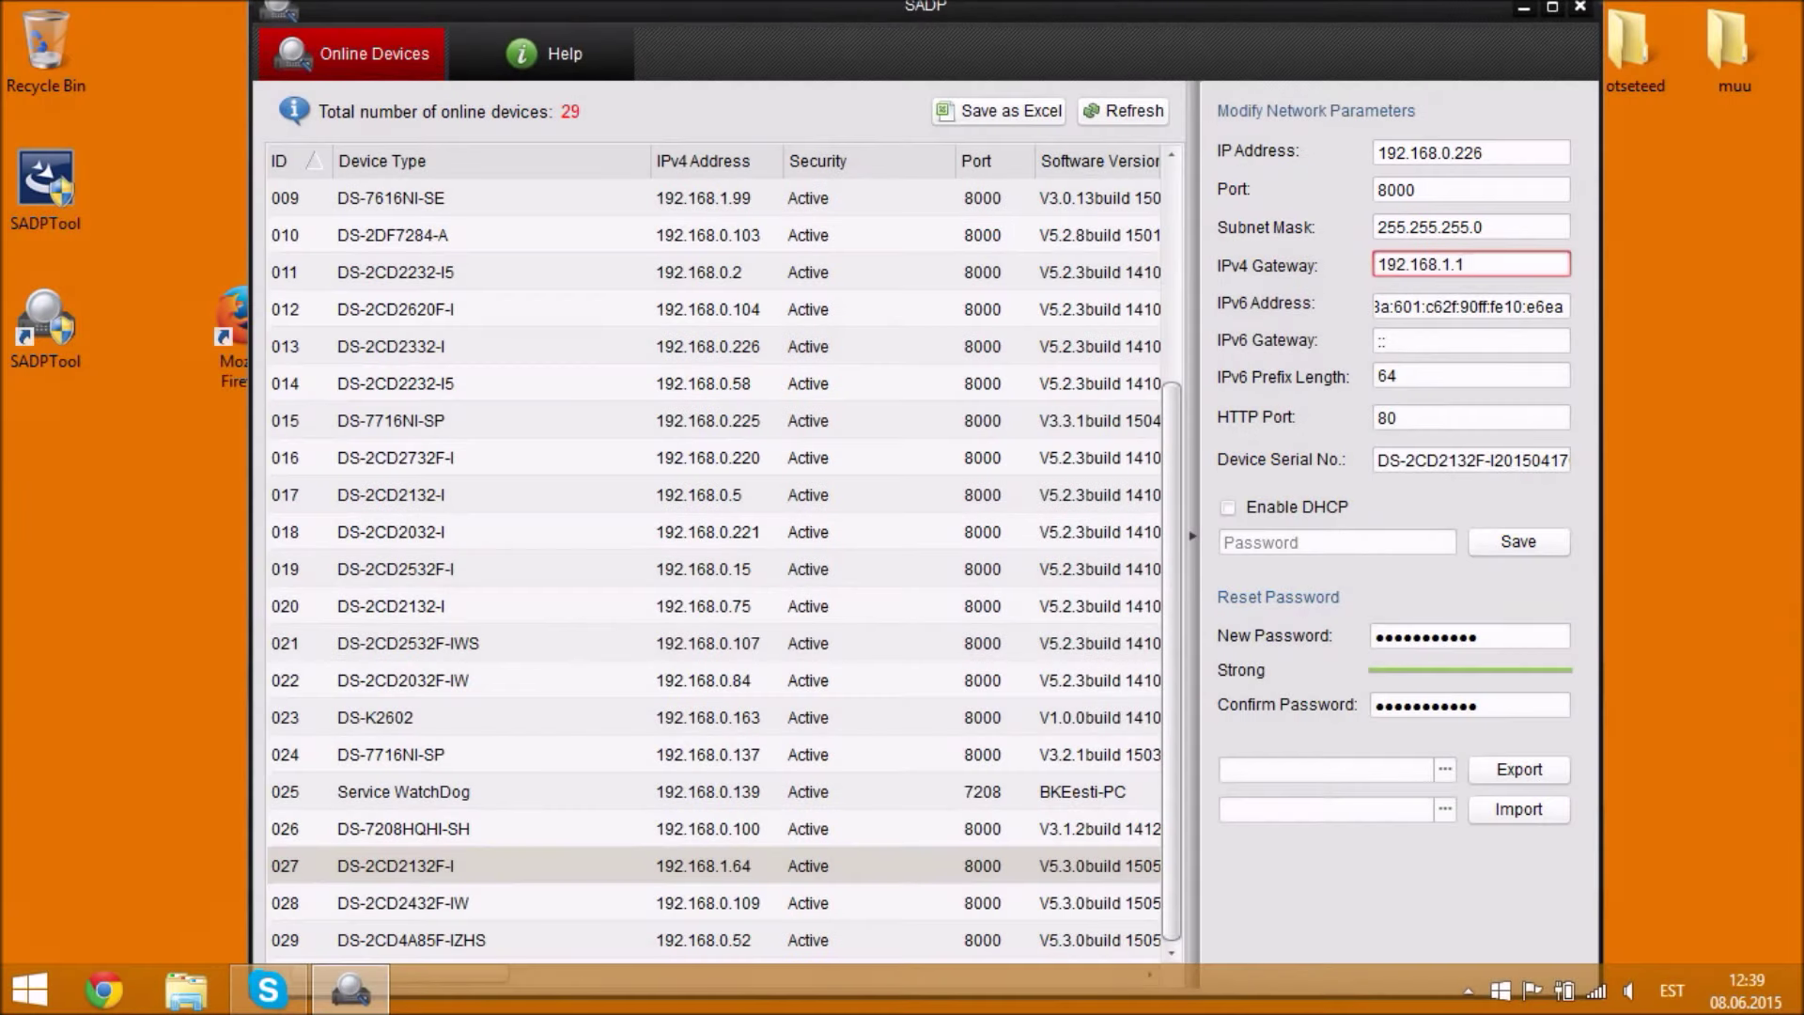
drag(1465, 264, 1441, 265)
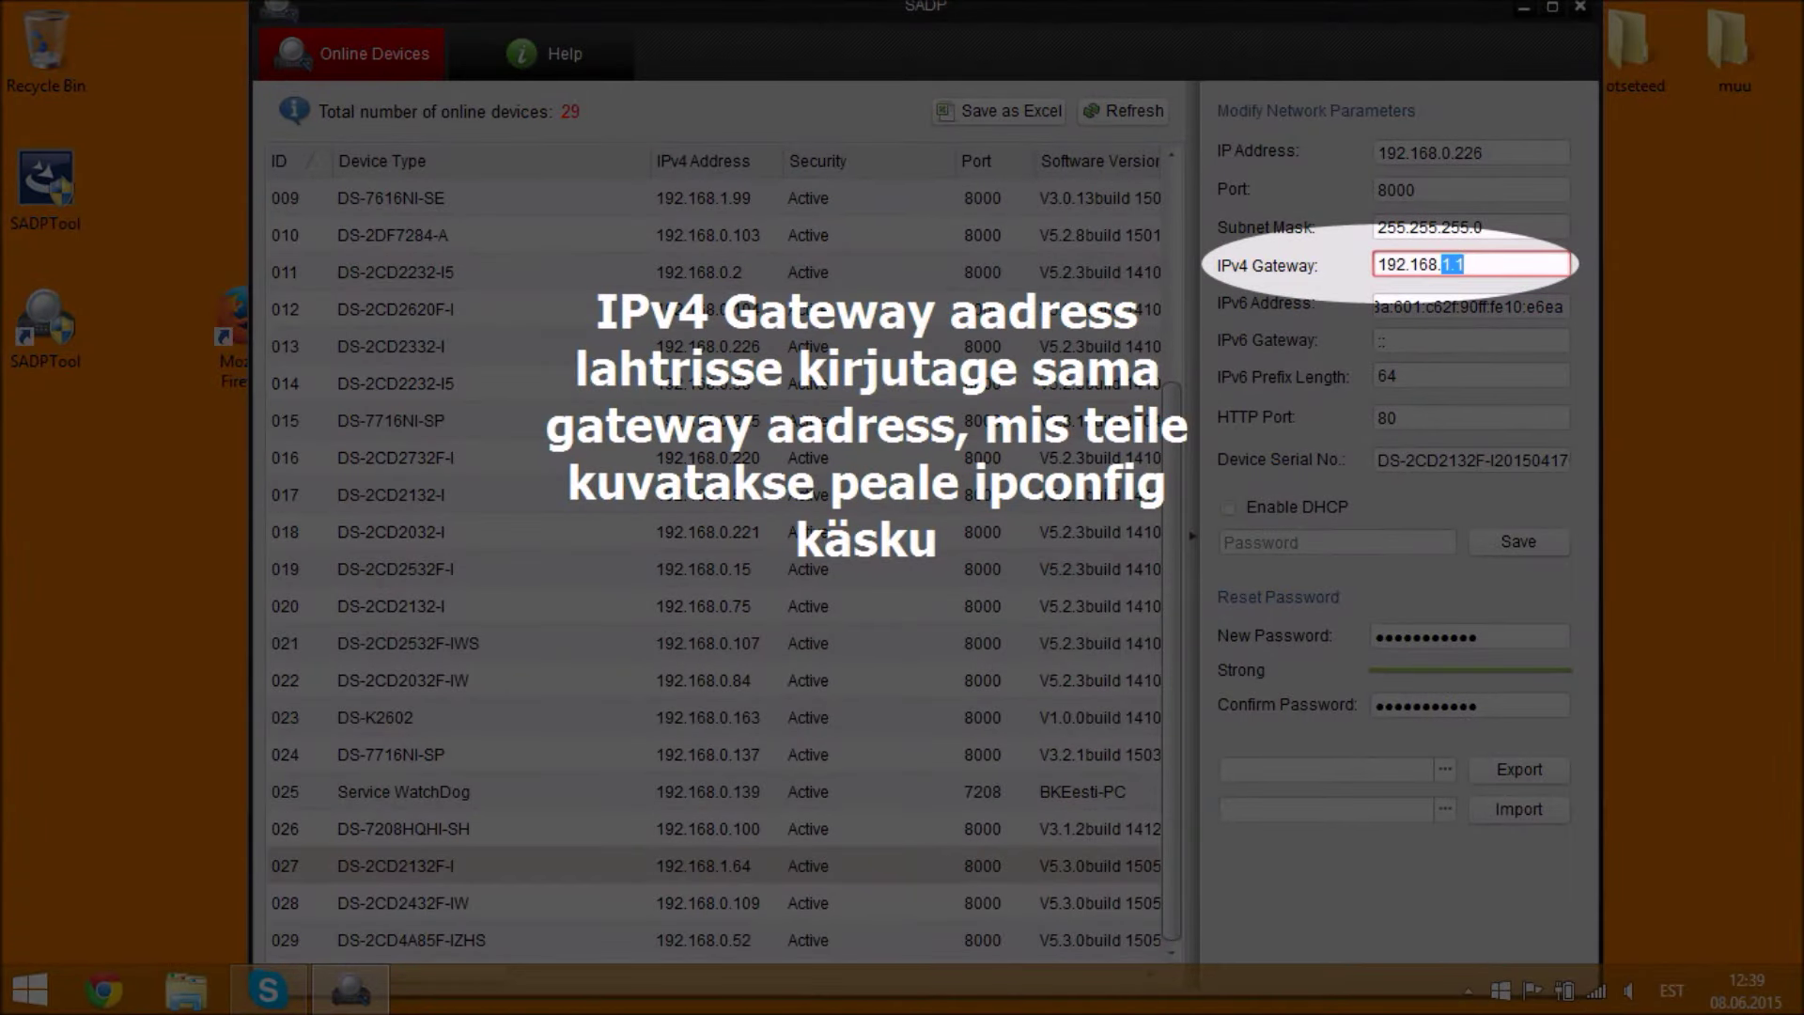
text(0.1)
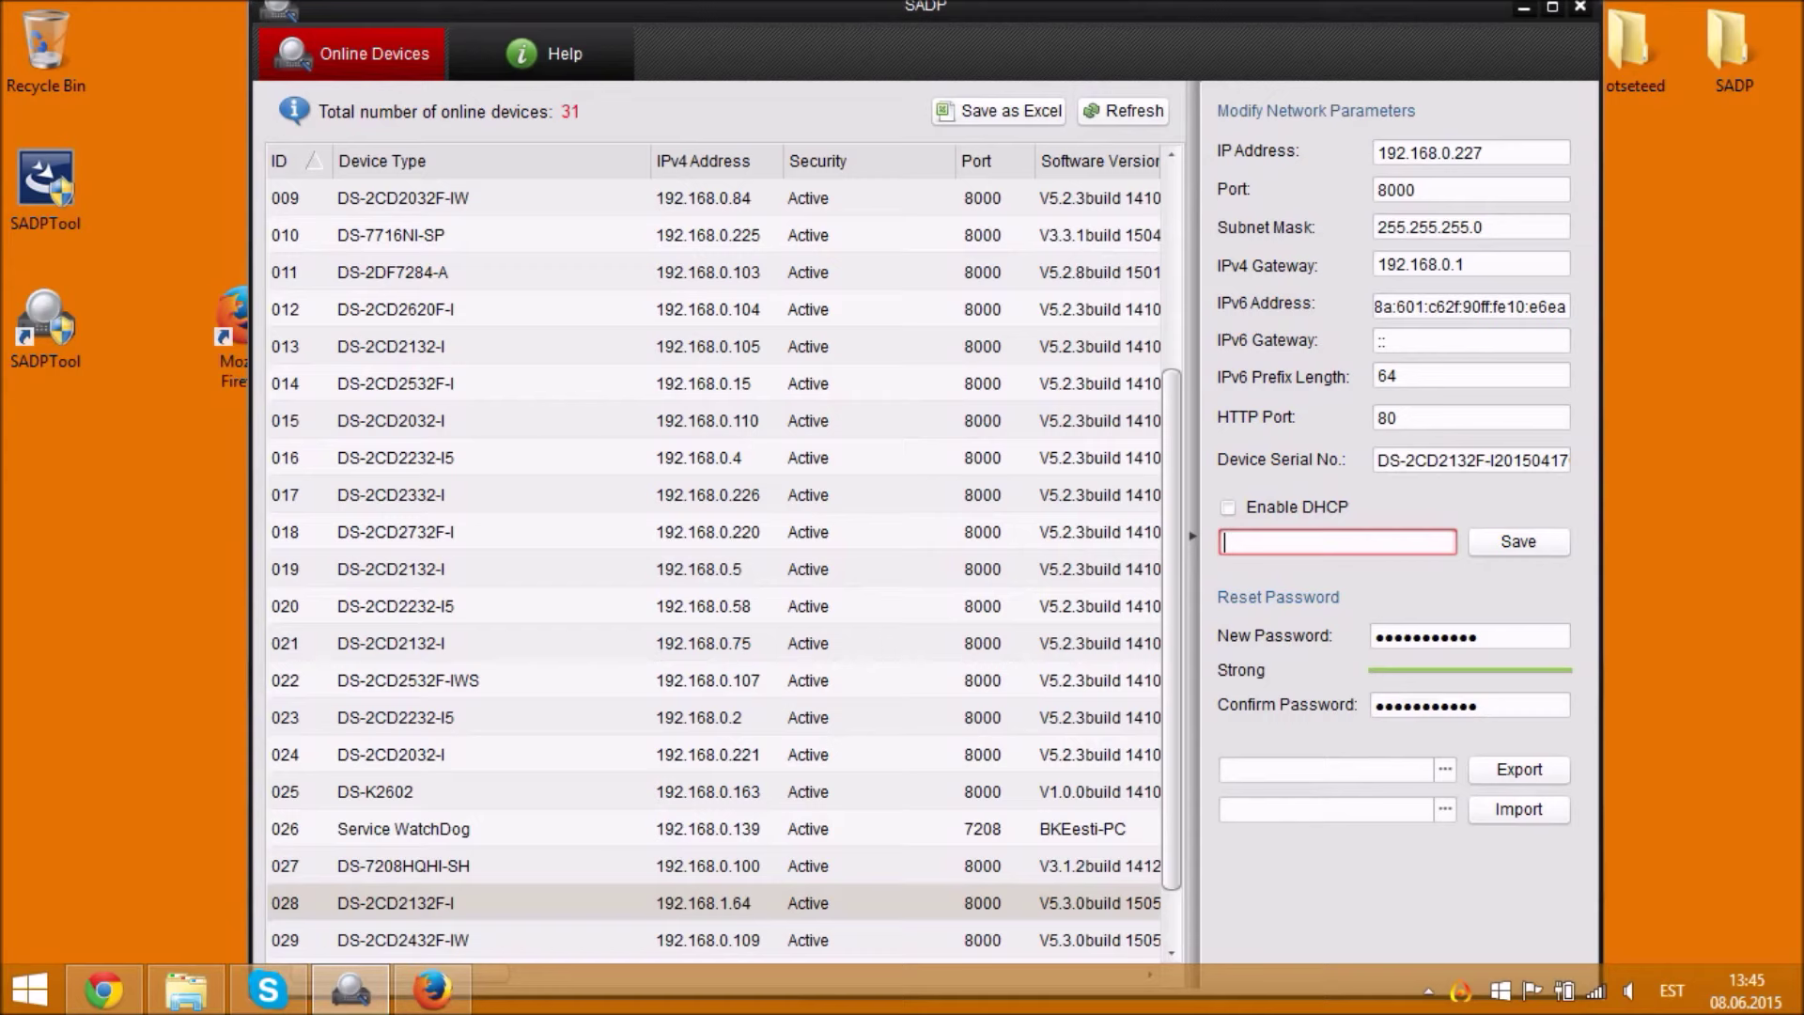
- Enter the admin password and save the new network parameters to the camera
text(•••••••••••)
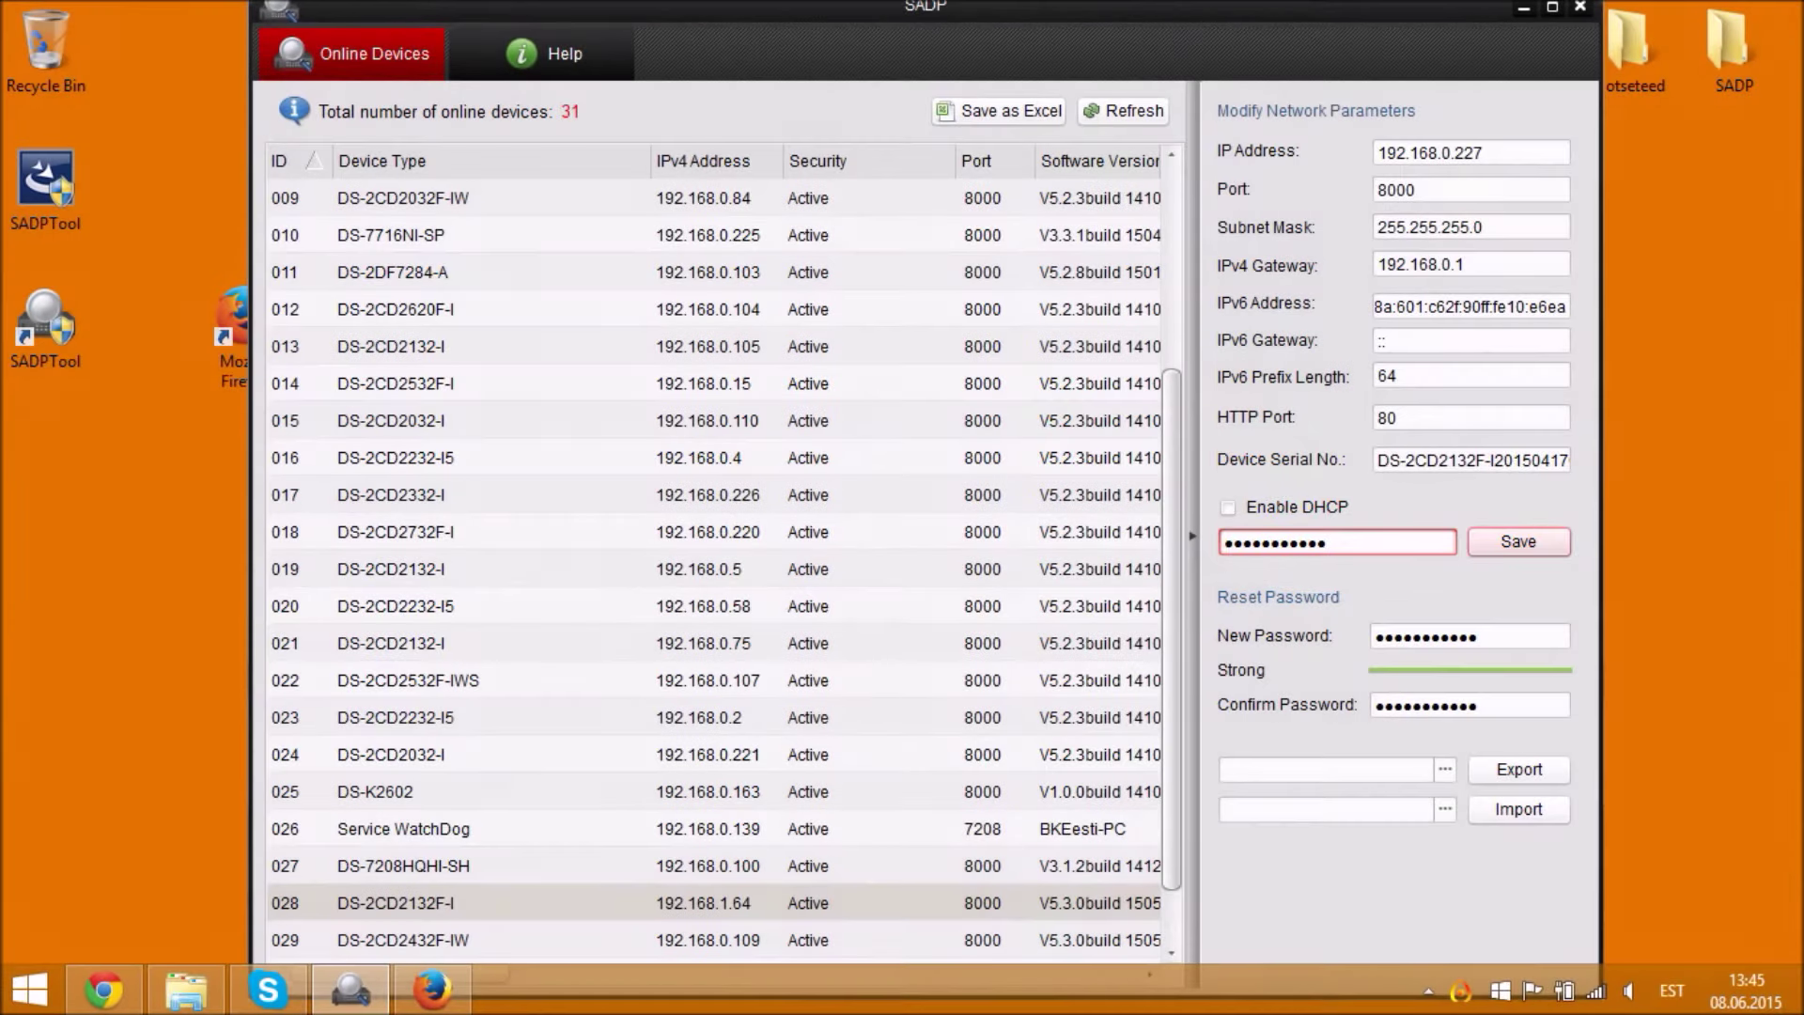
click(1519, 543)
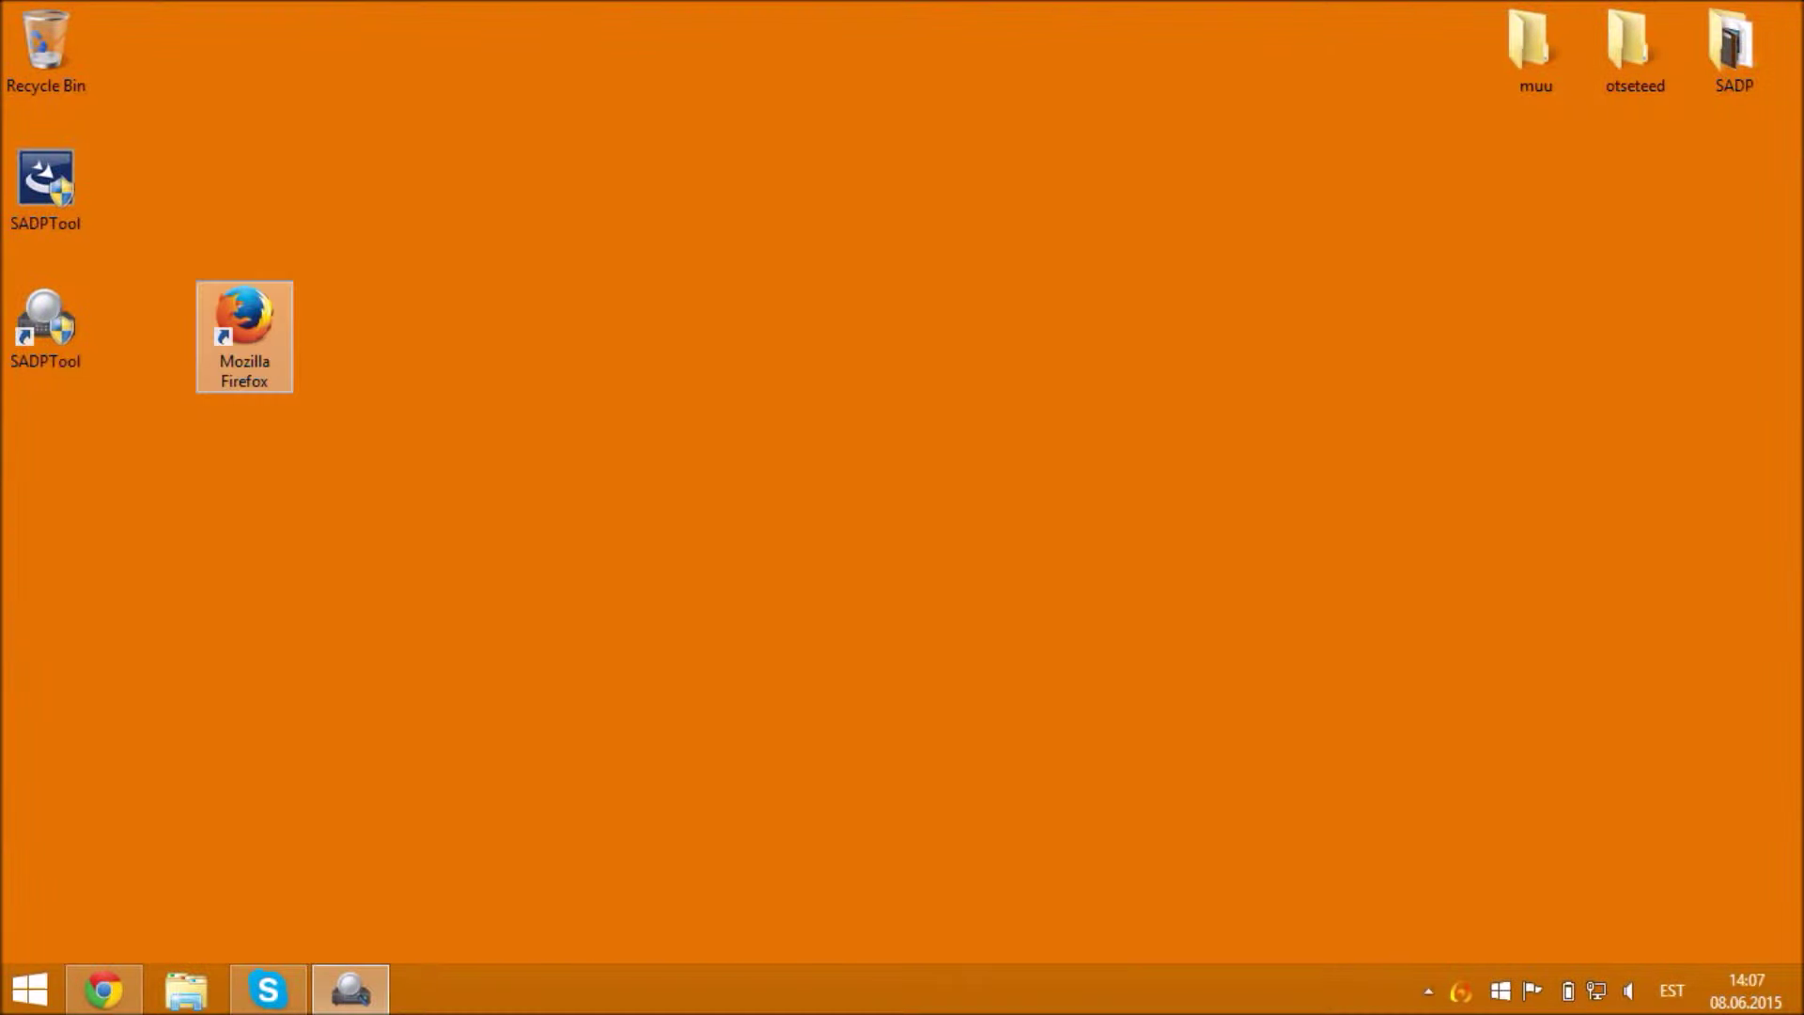
- Launch Firefox and go to the camera's address 192.168.0.227
double_click(237, 342)
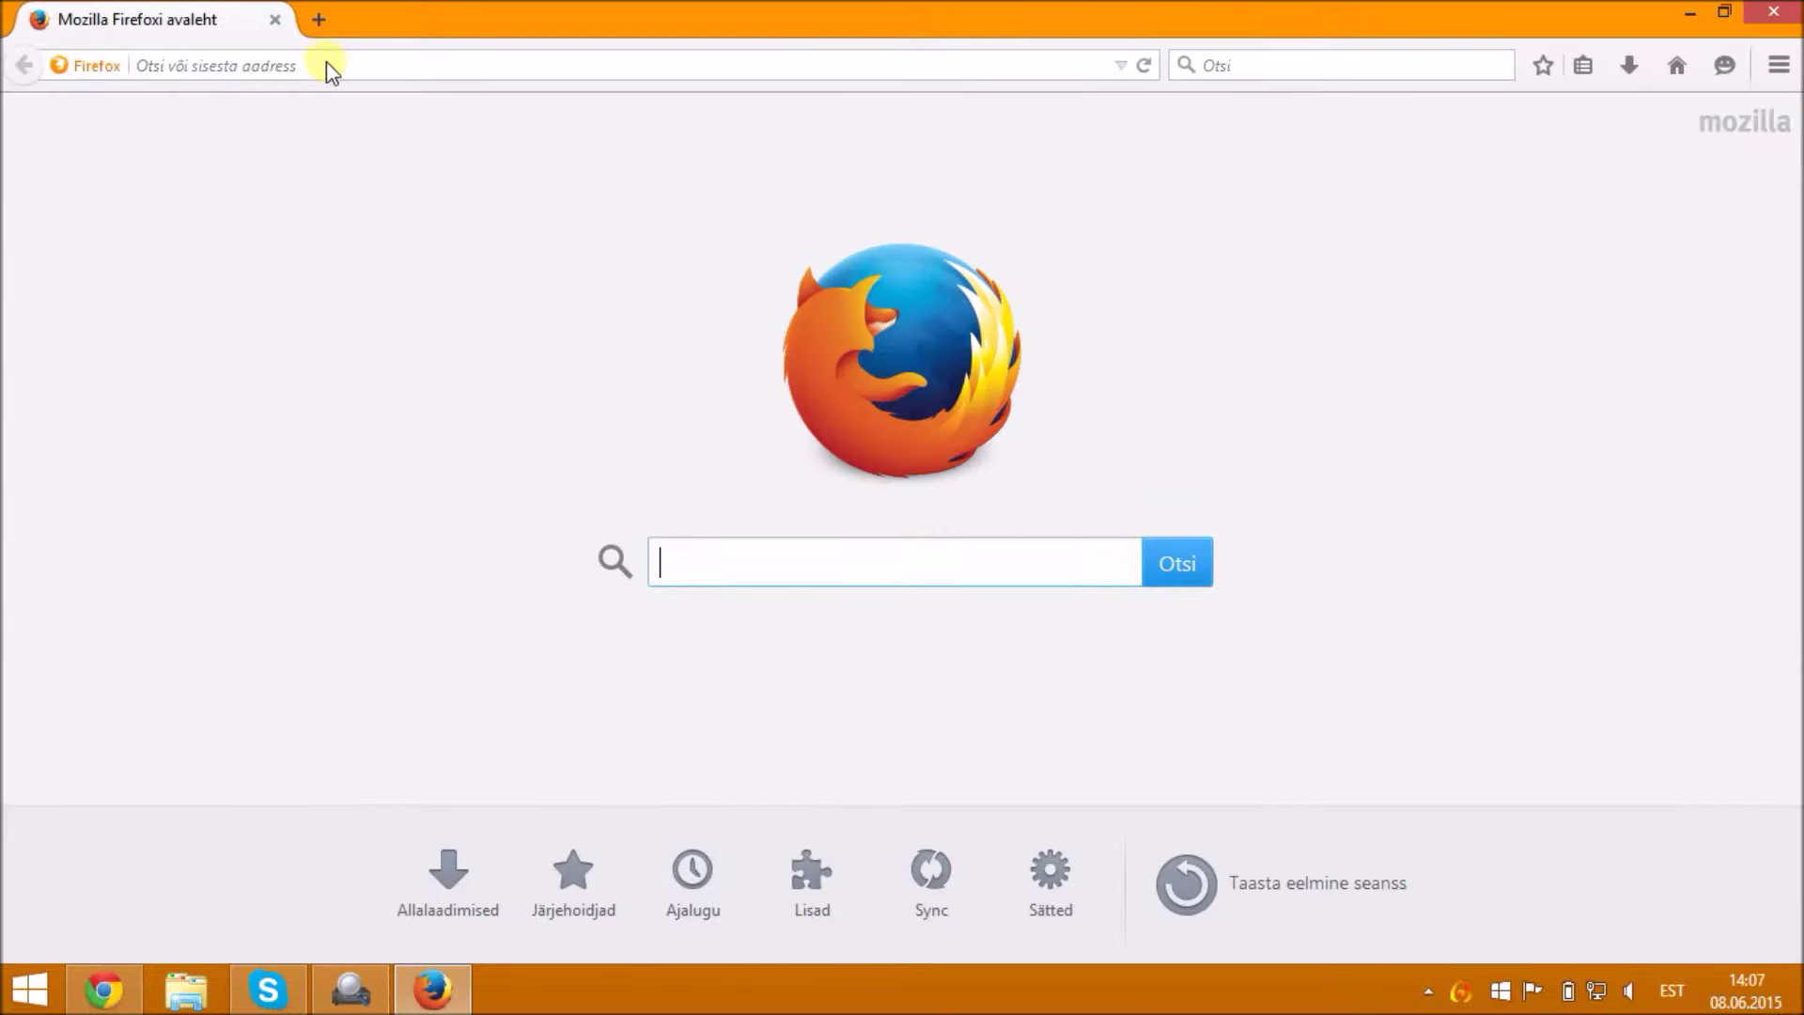
click(329, 64)
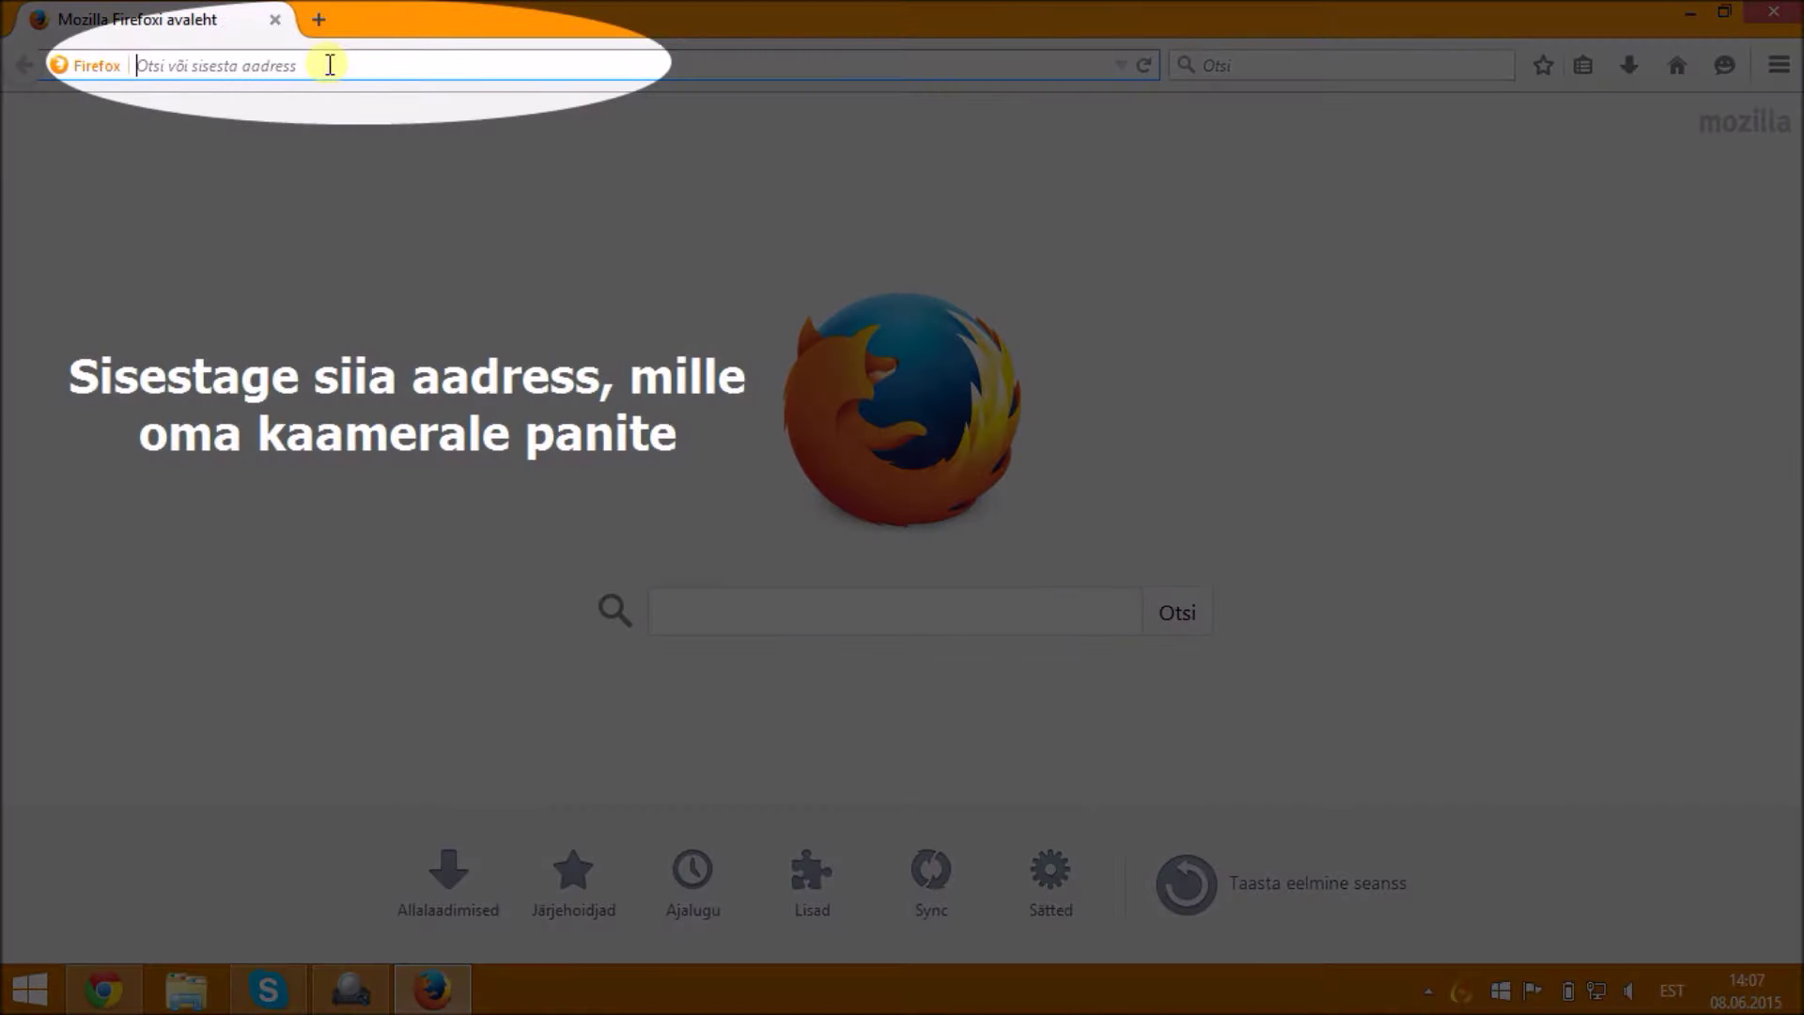
text(192.168.0)
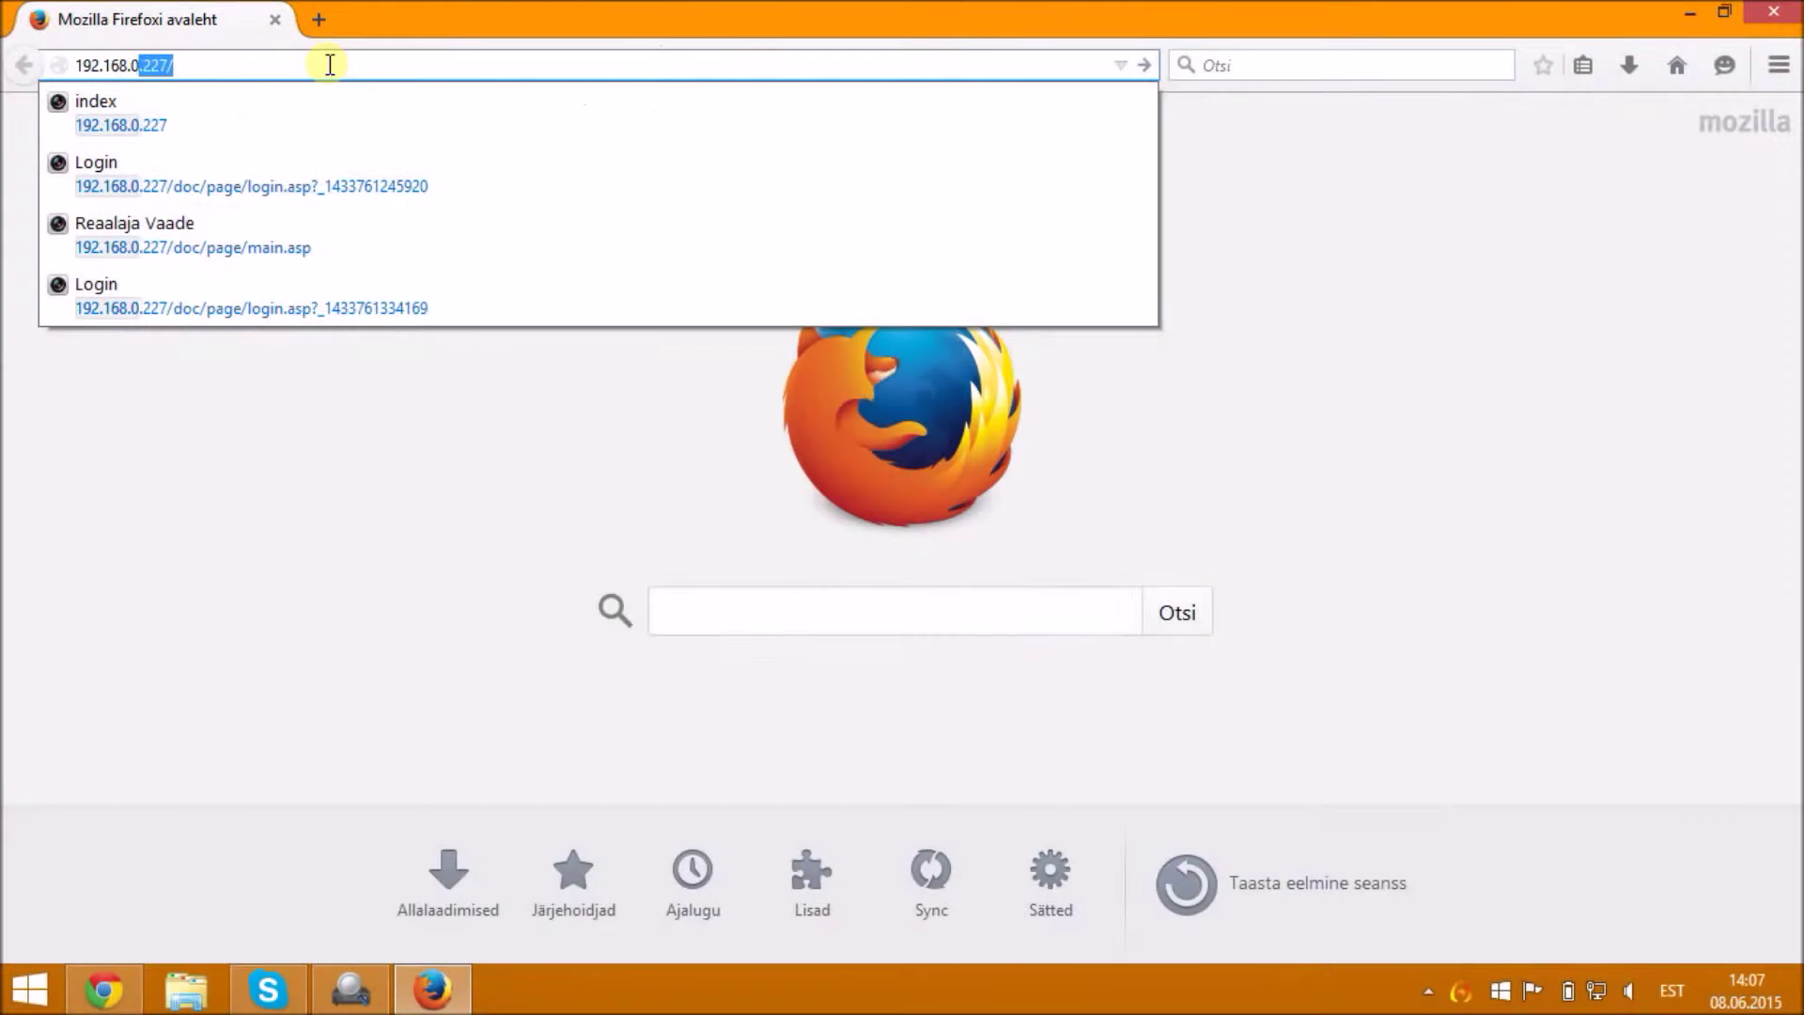
text(.227)
key(Return)
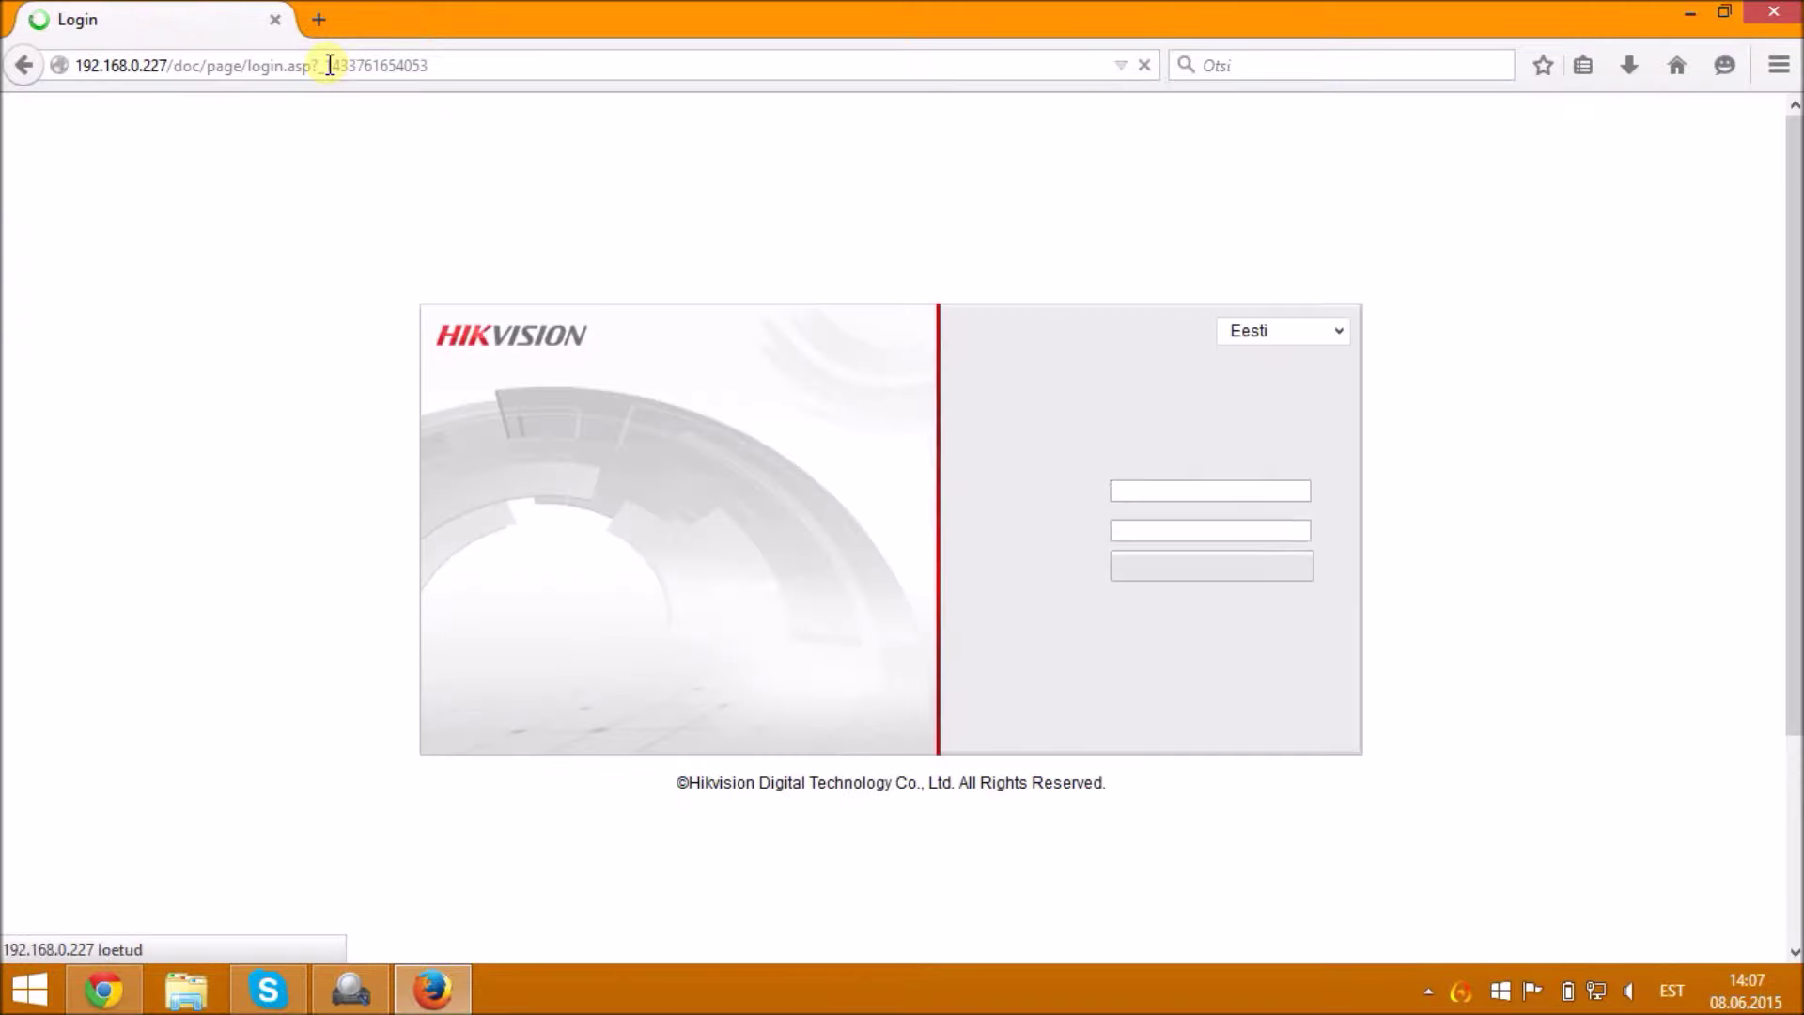
- Log into the camera's web interface as admin with the account password
click(1278, 473)
text(admin)
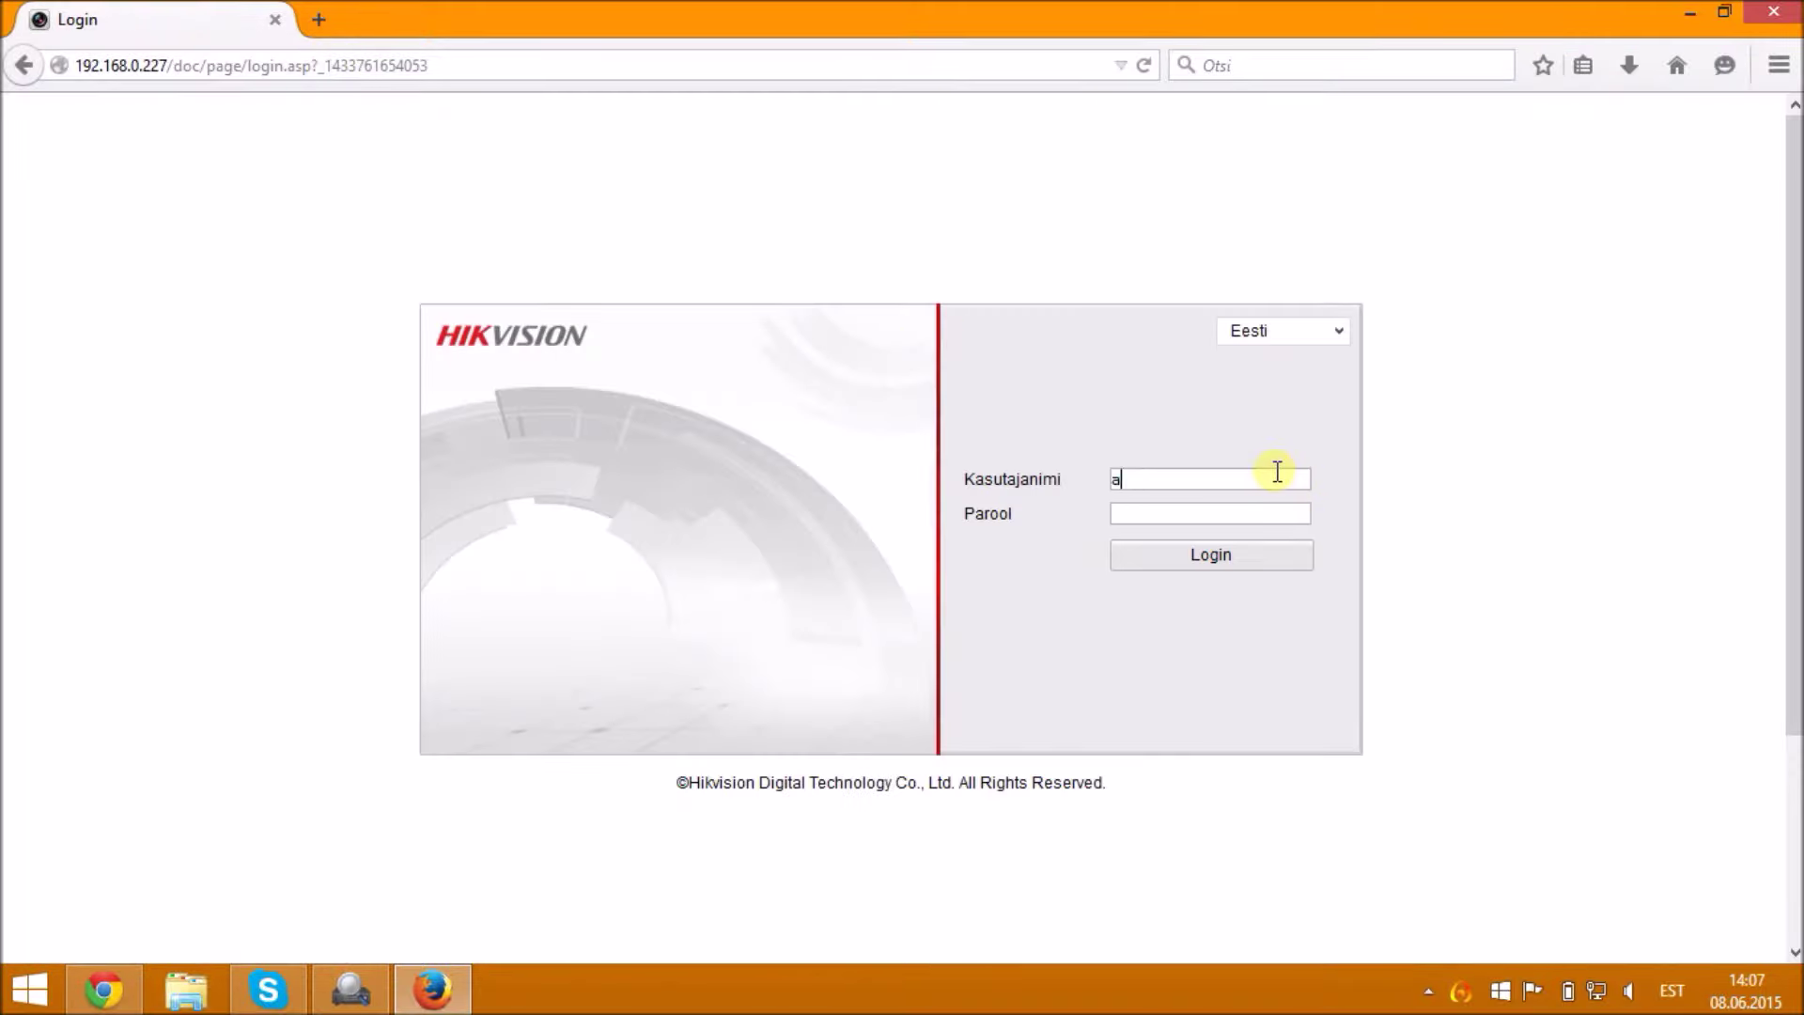
key(Tab)
text(12345678901)
key(Return)
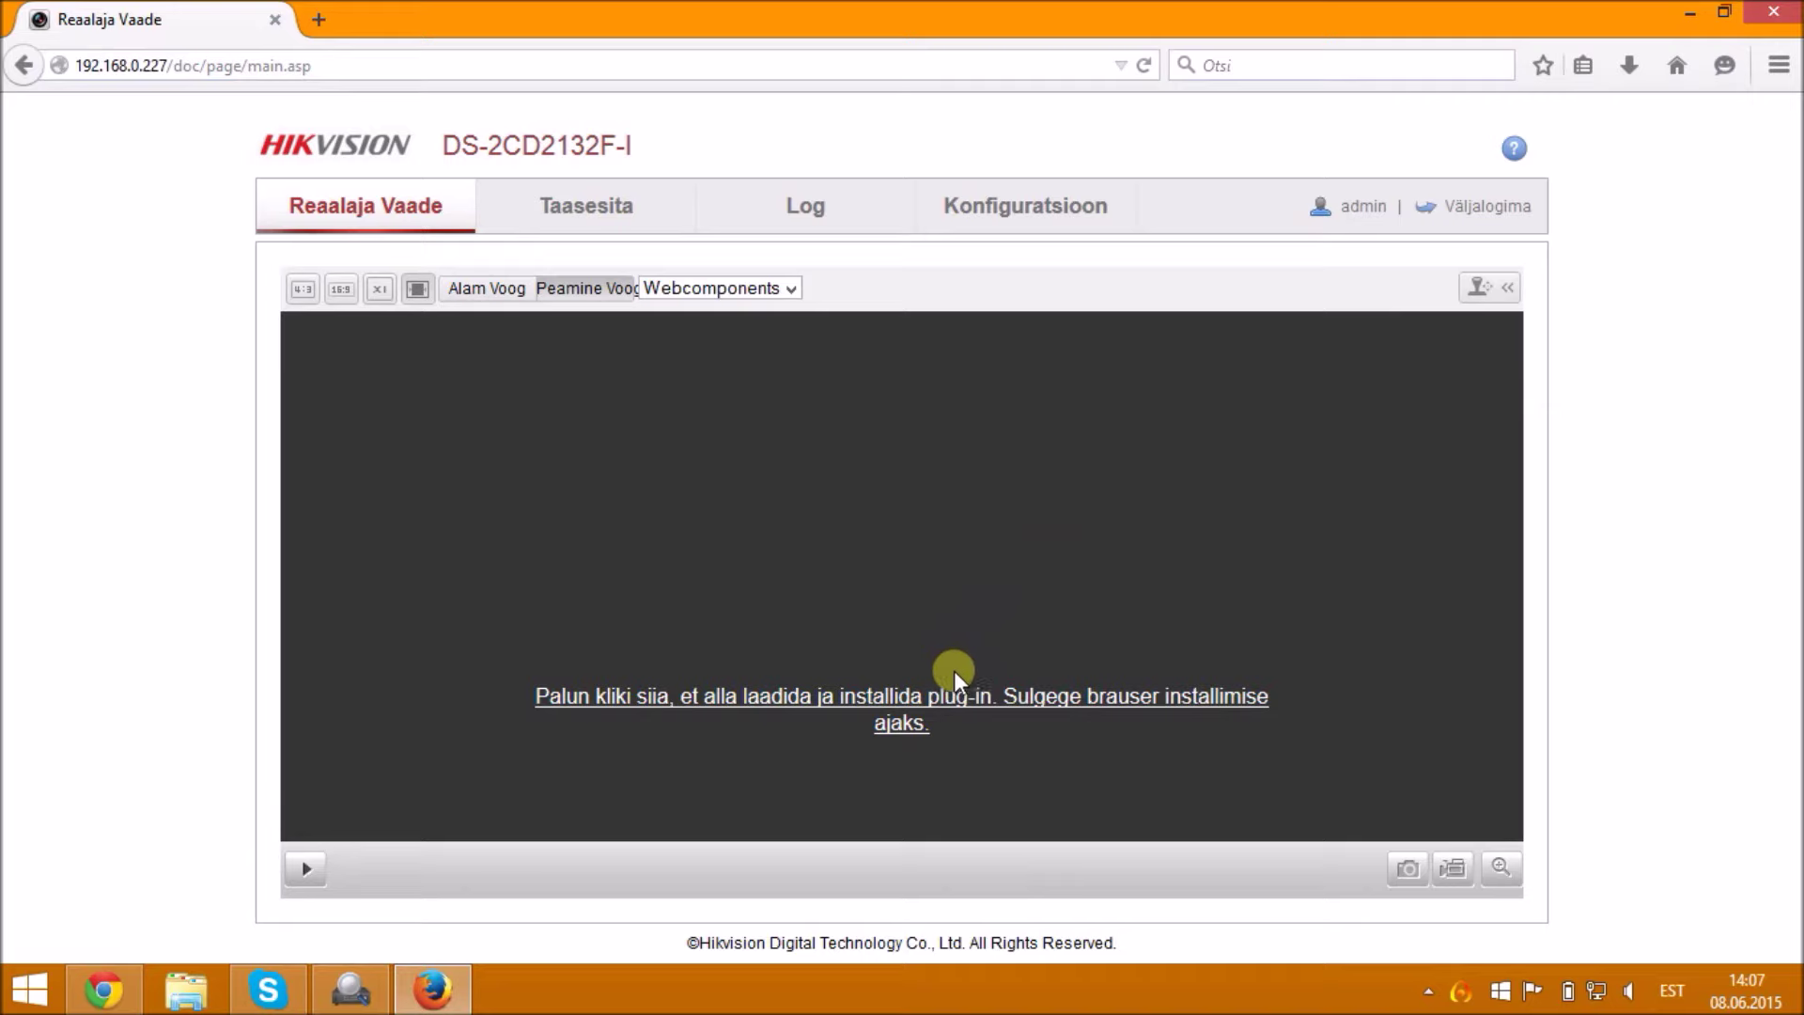
- Save the WebComponents.exe plug-in (2,3 MiB) and launch it from Firefox's downloads list
click(937, 703)
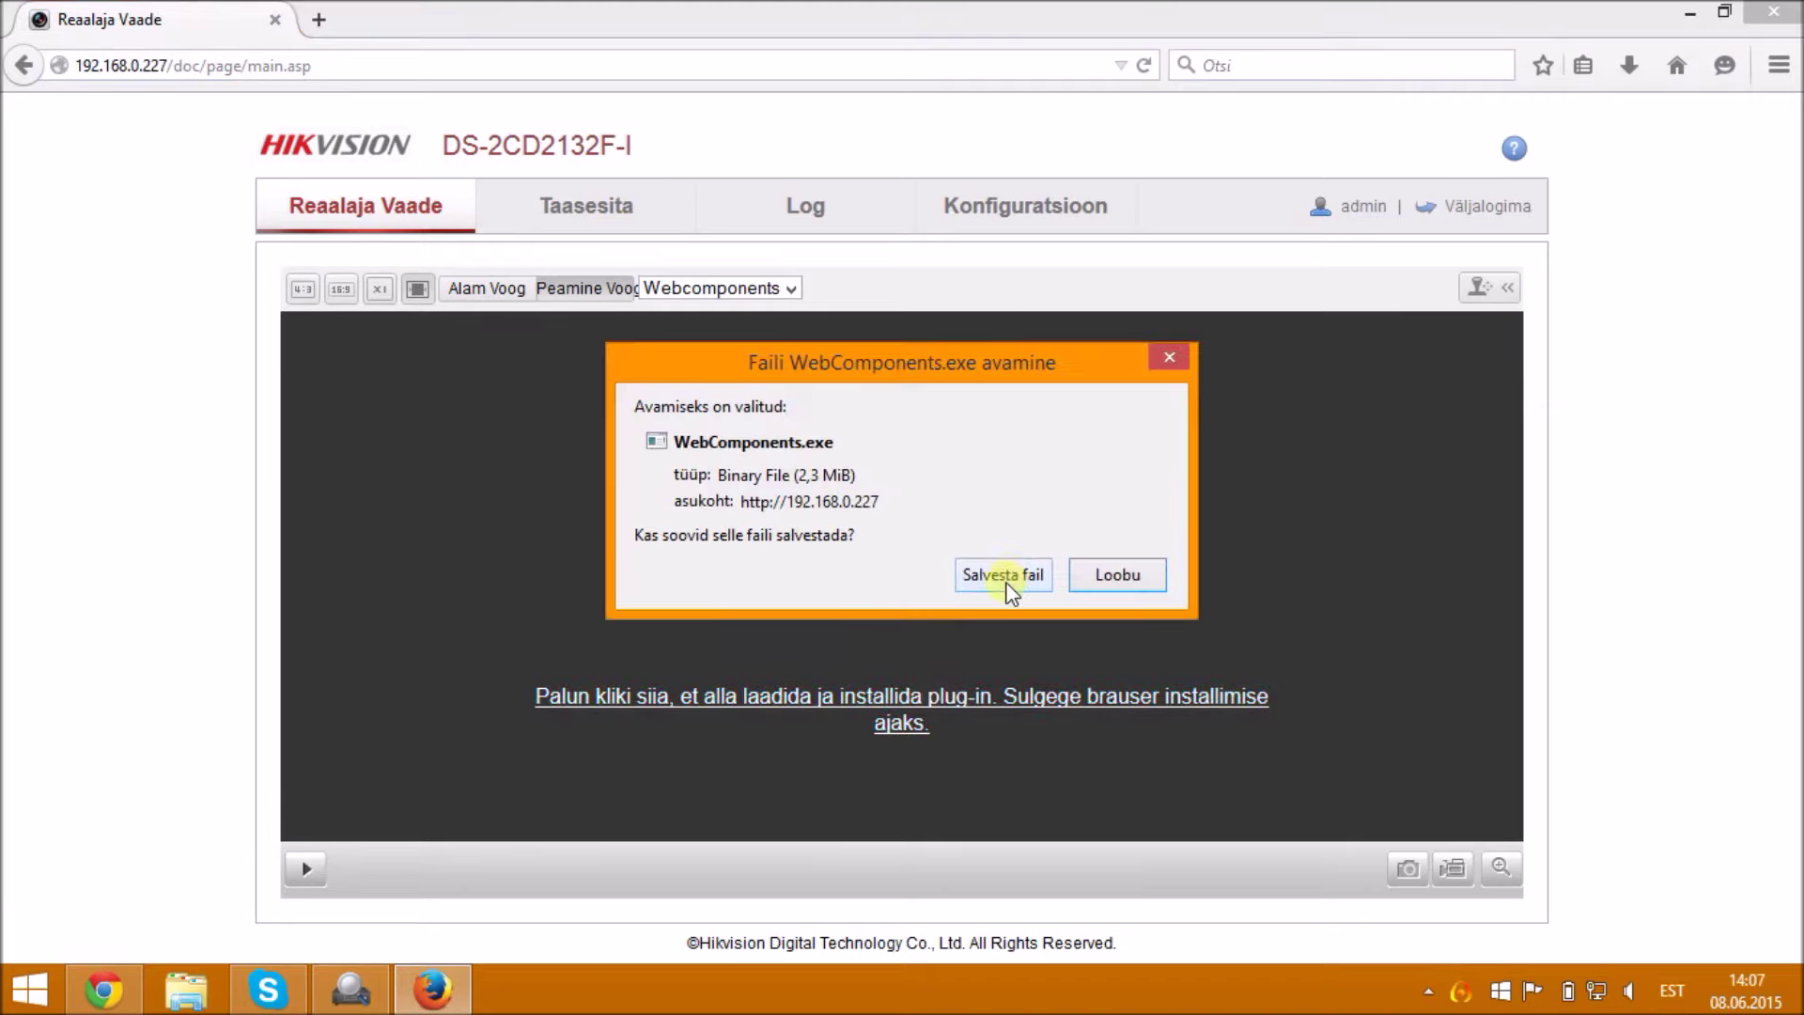
click(1003, 575)
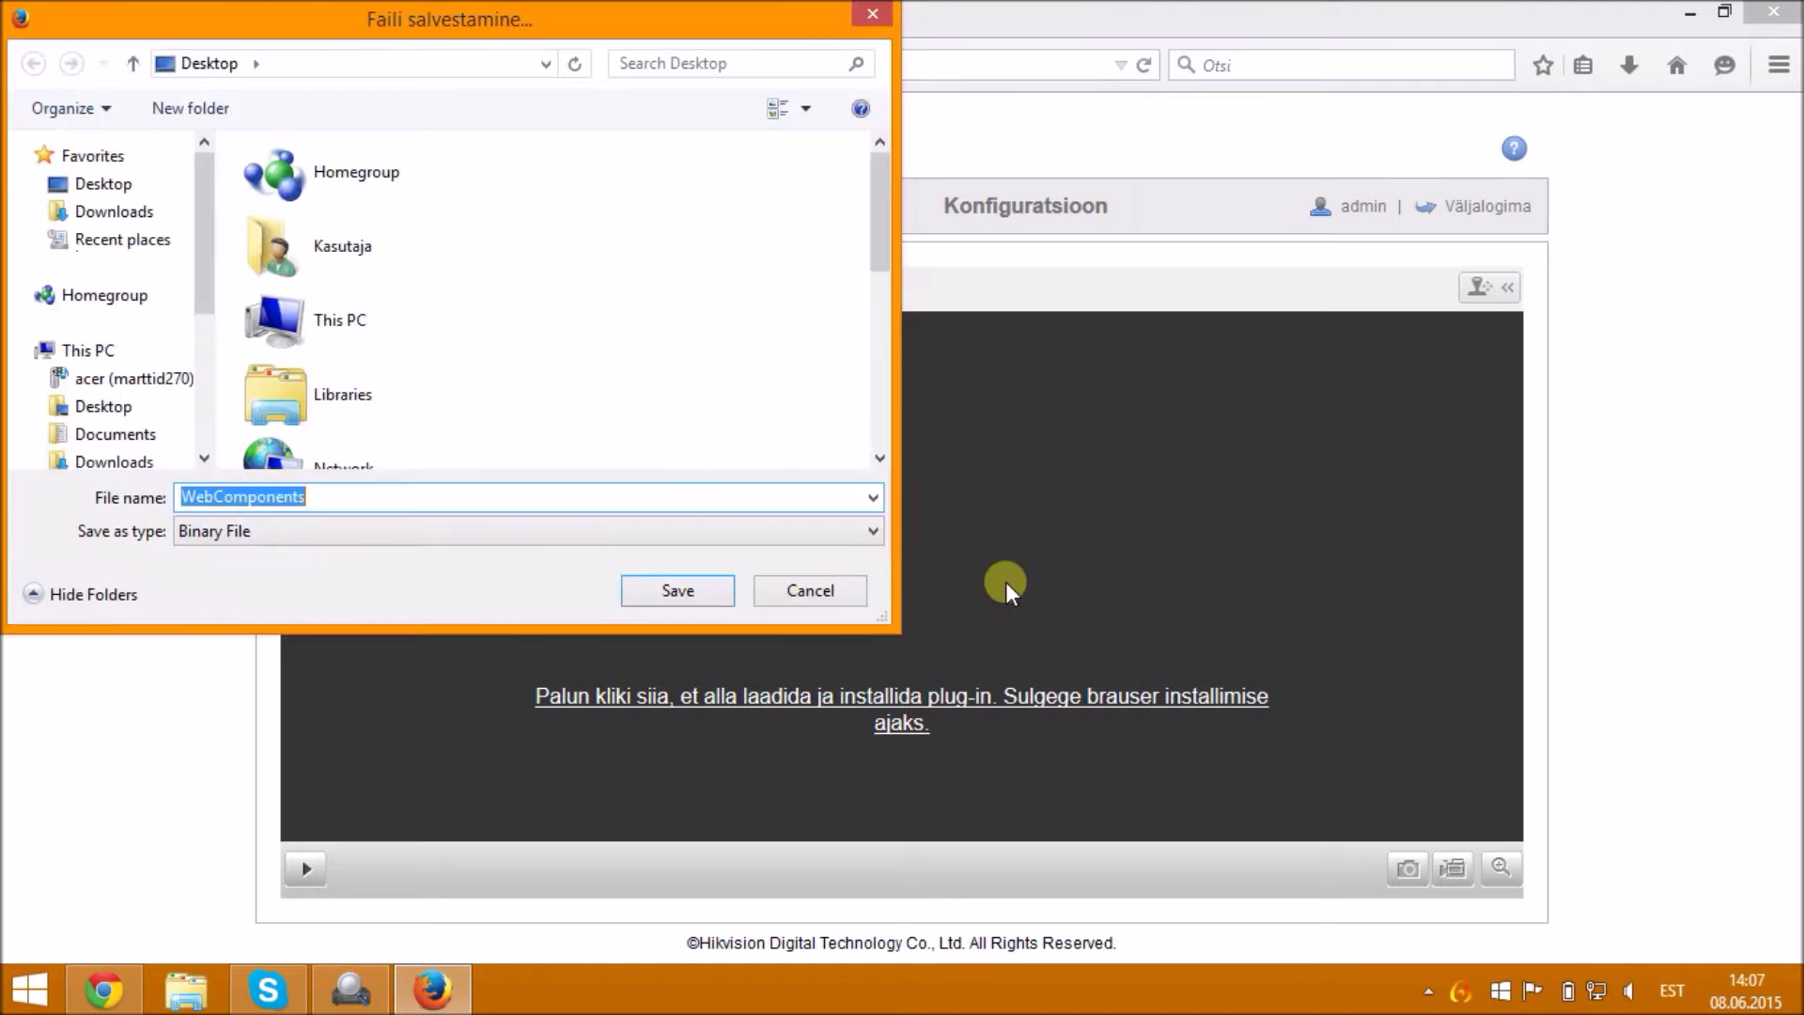
click(672, 582)
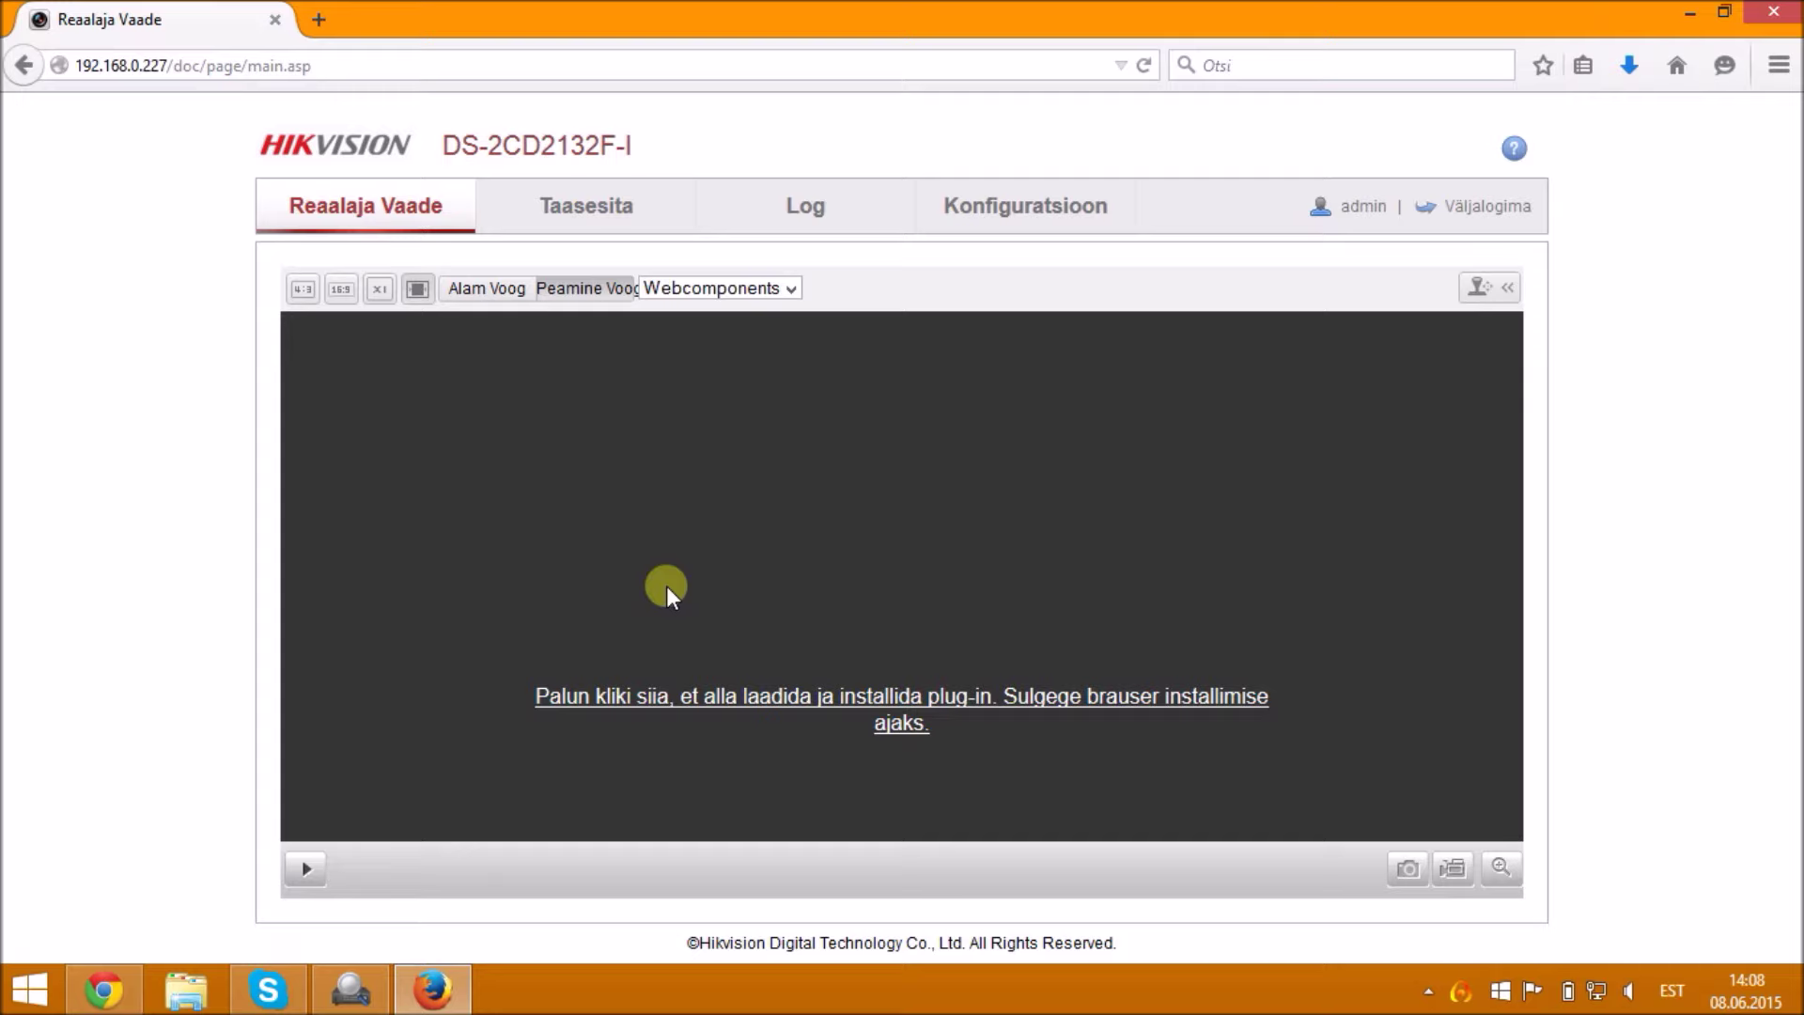
click(1644, 62)
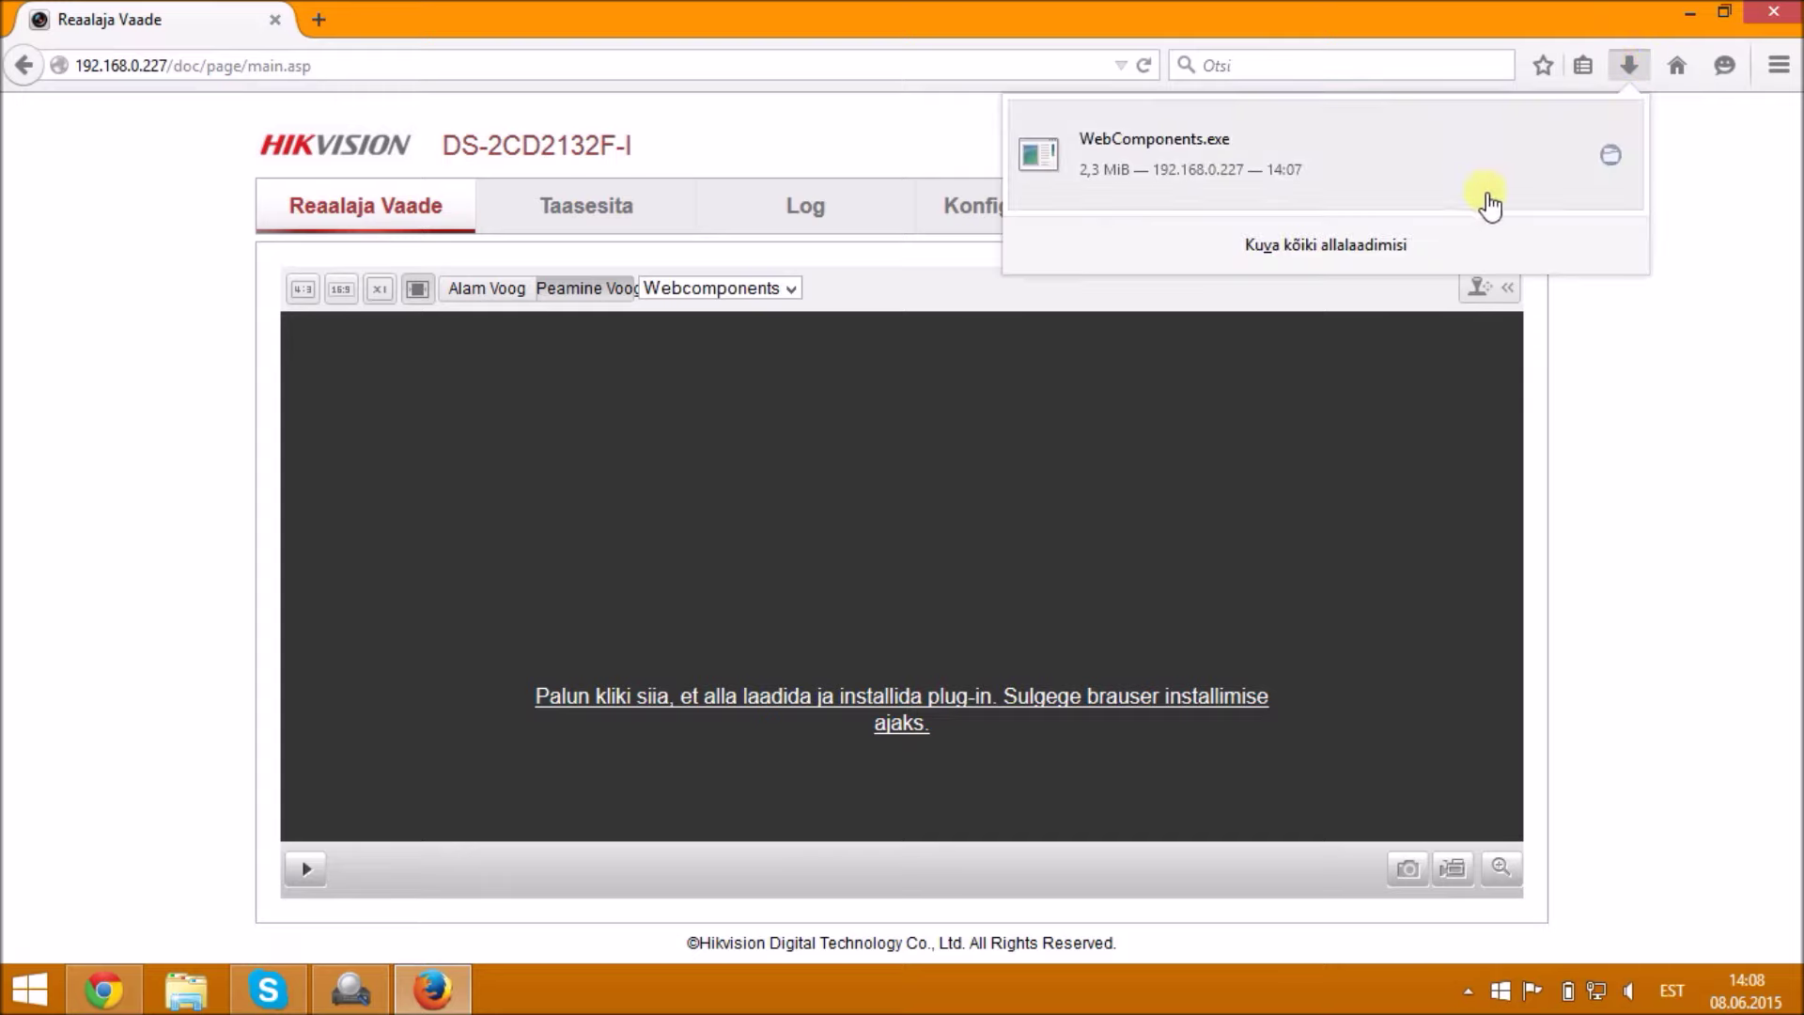
click(1586, 176)
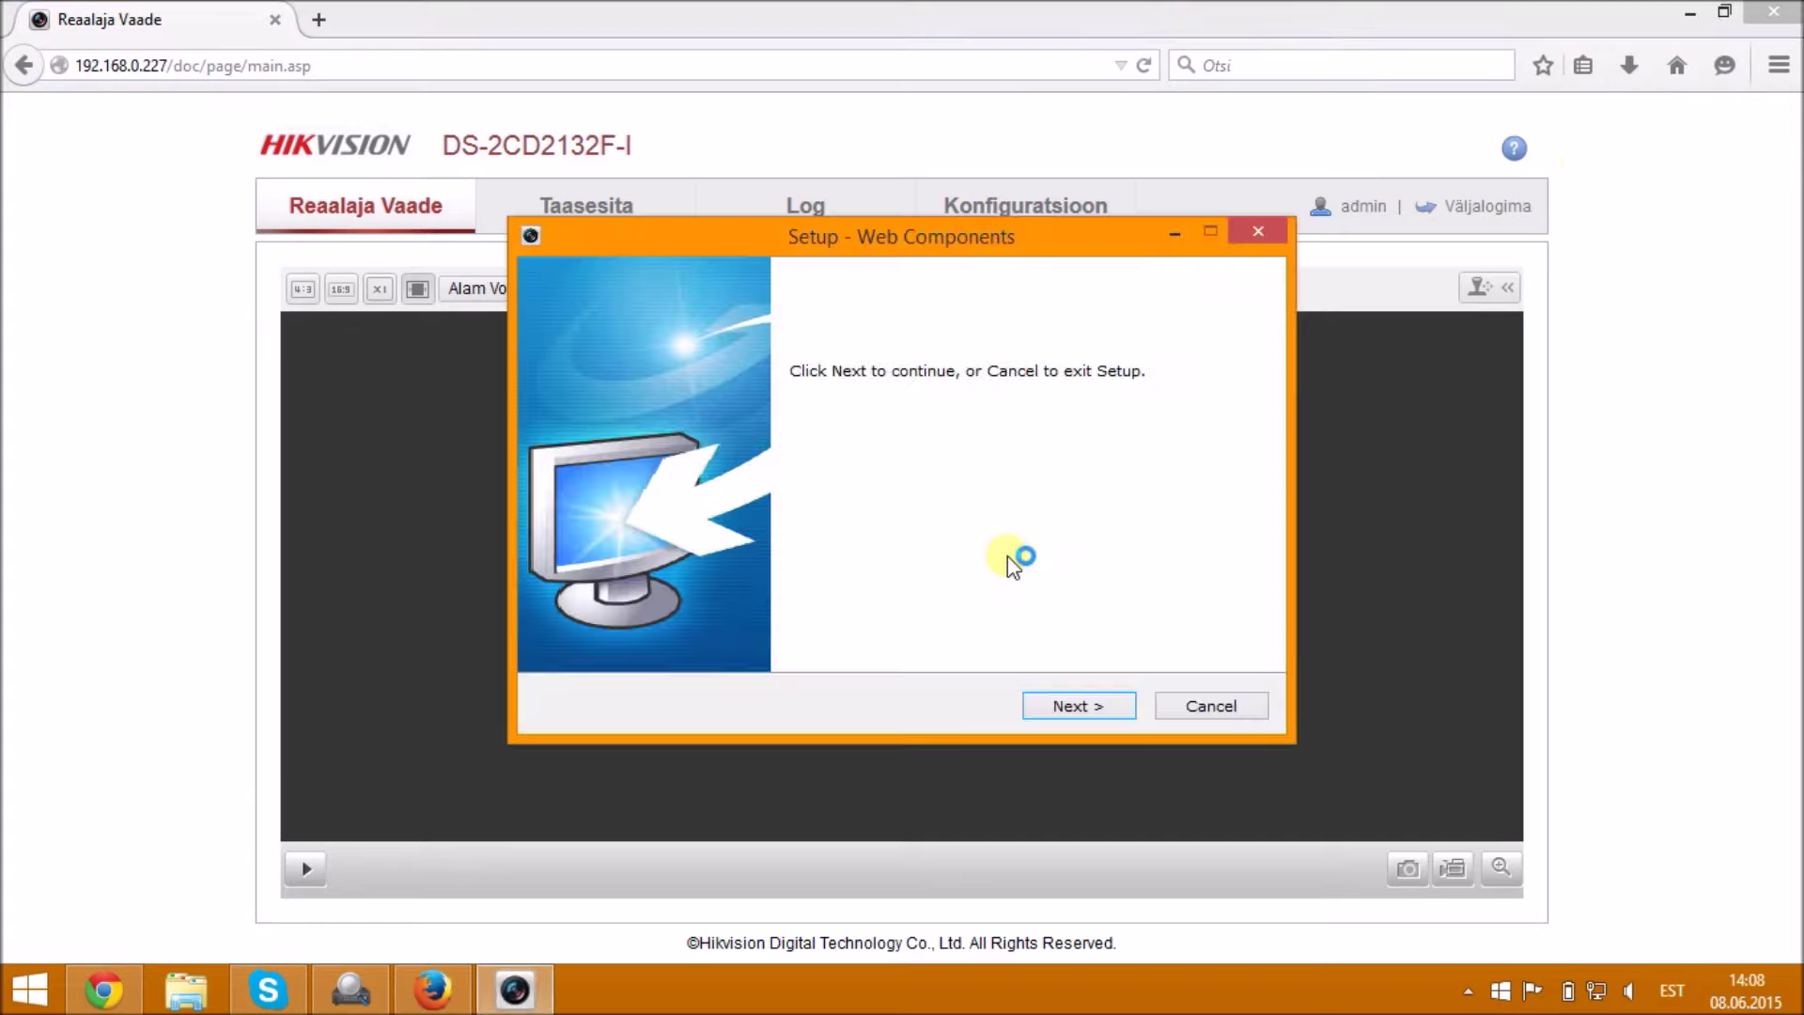
- Run the Web Components setup through to Finish, then close Firefox
click(1076, 706)
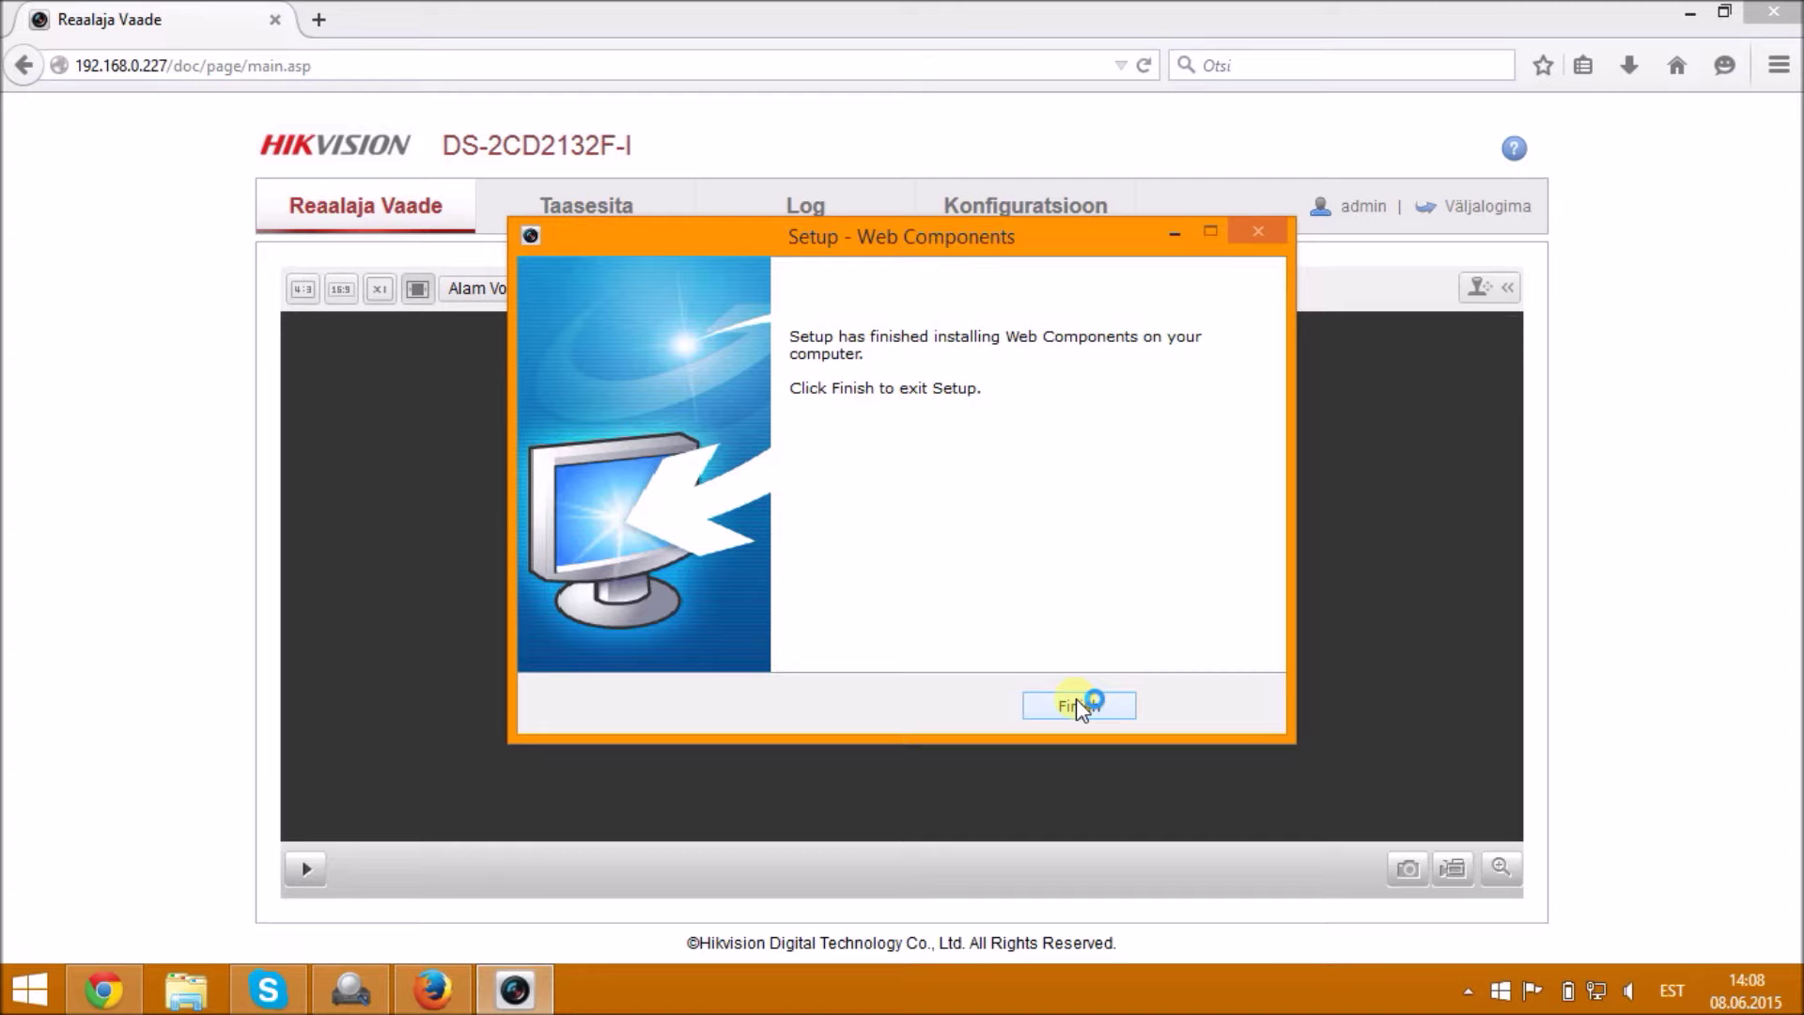
click(1077, 705)
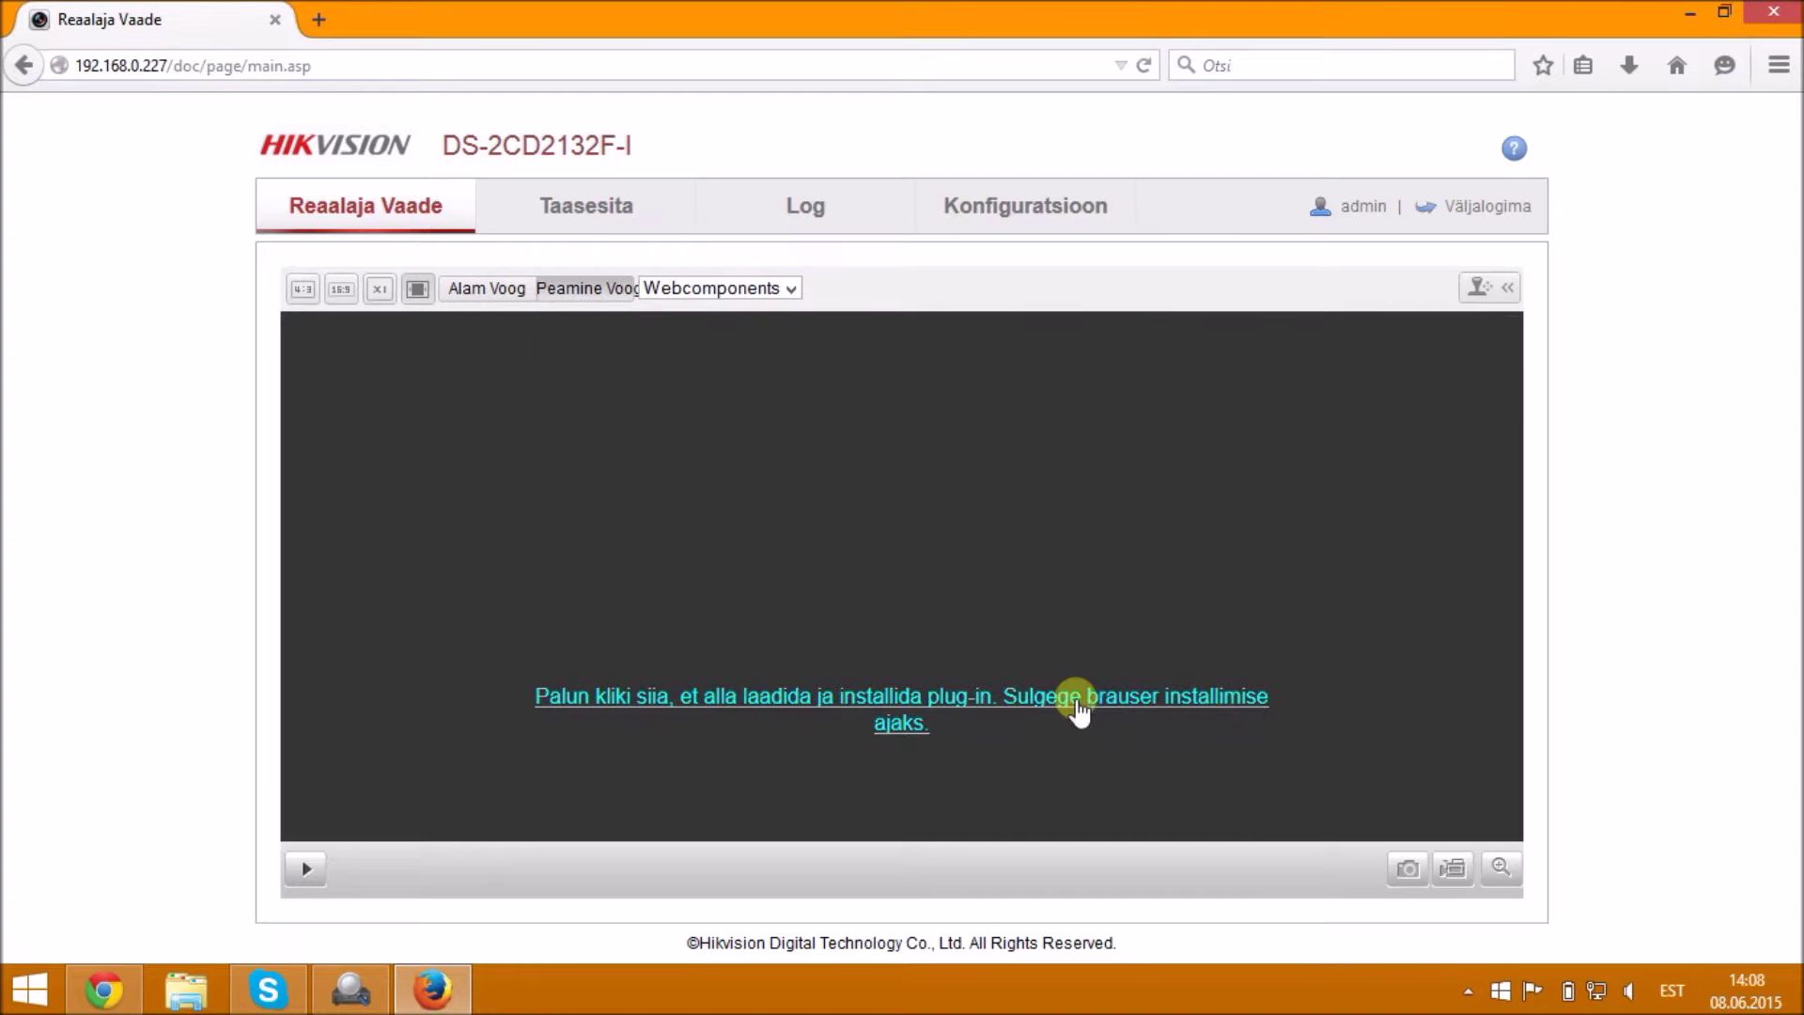
click(1773, 12)
- Relaunch Firefox and load the camera's login page at 192.168.0.227
double_click(245, 391)
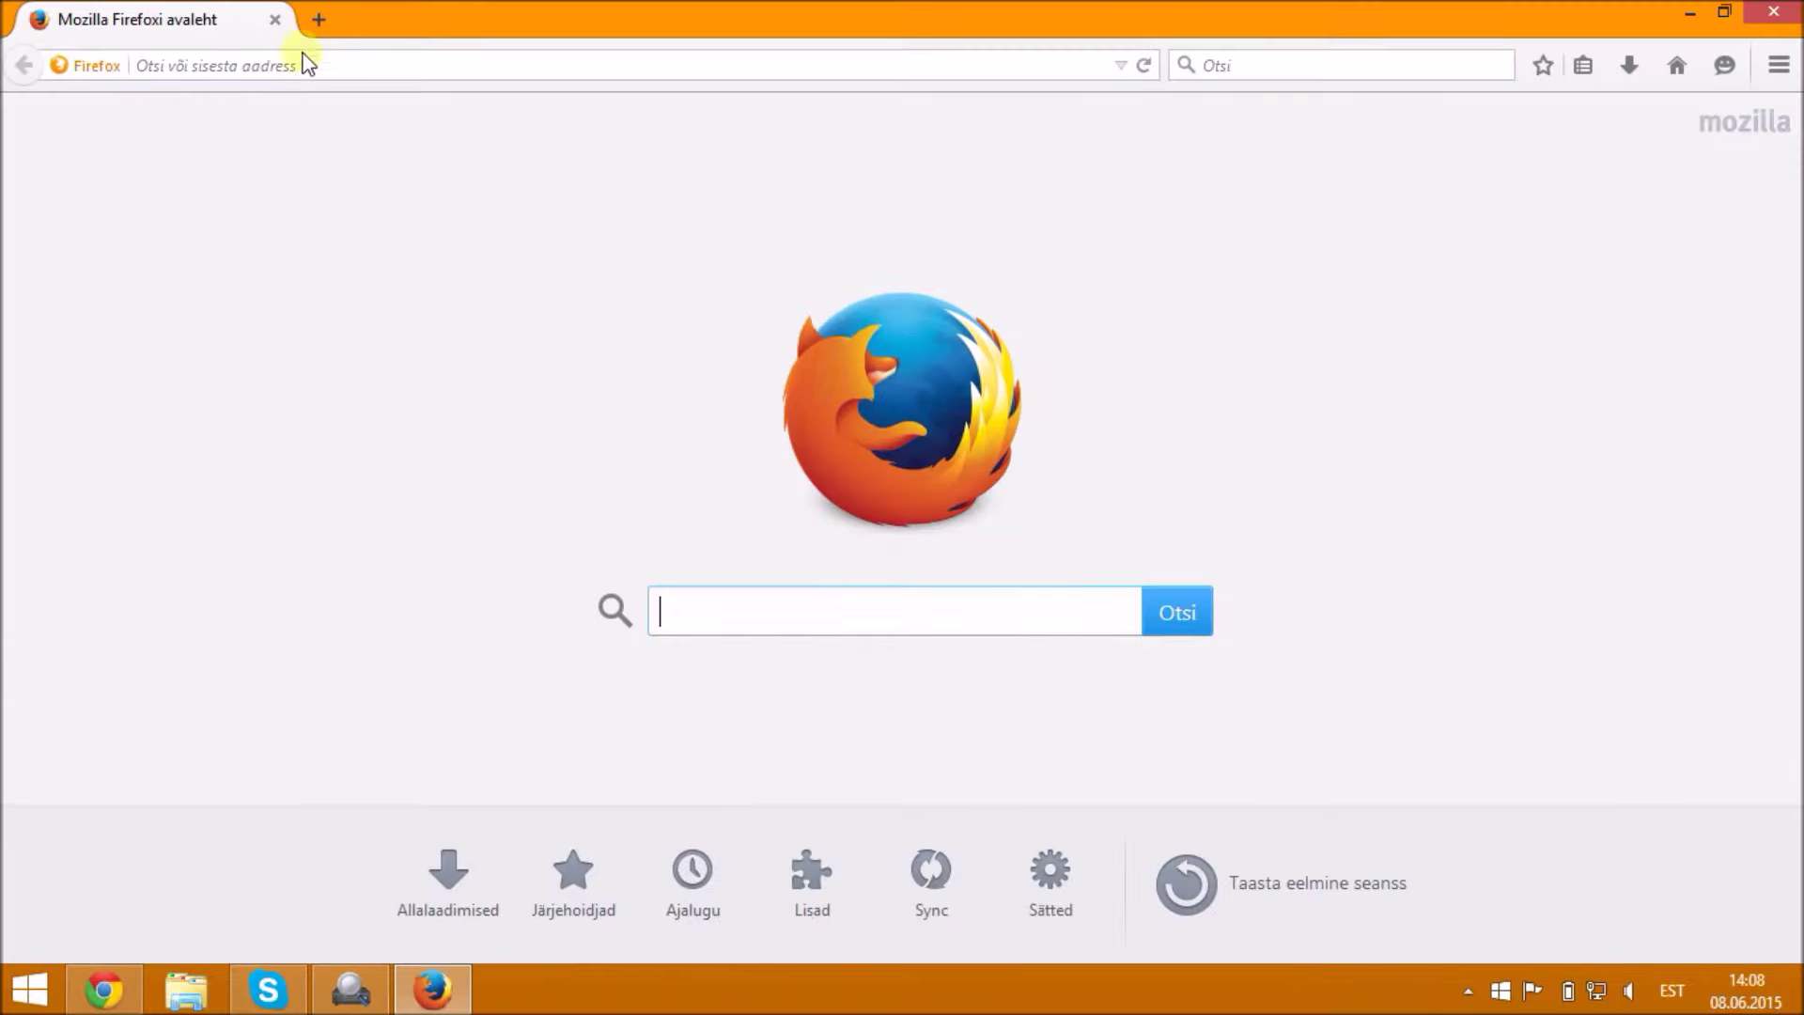
click(295, 67)
text(192.168.)
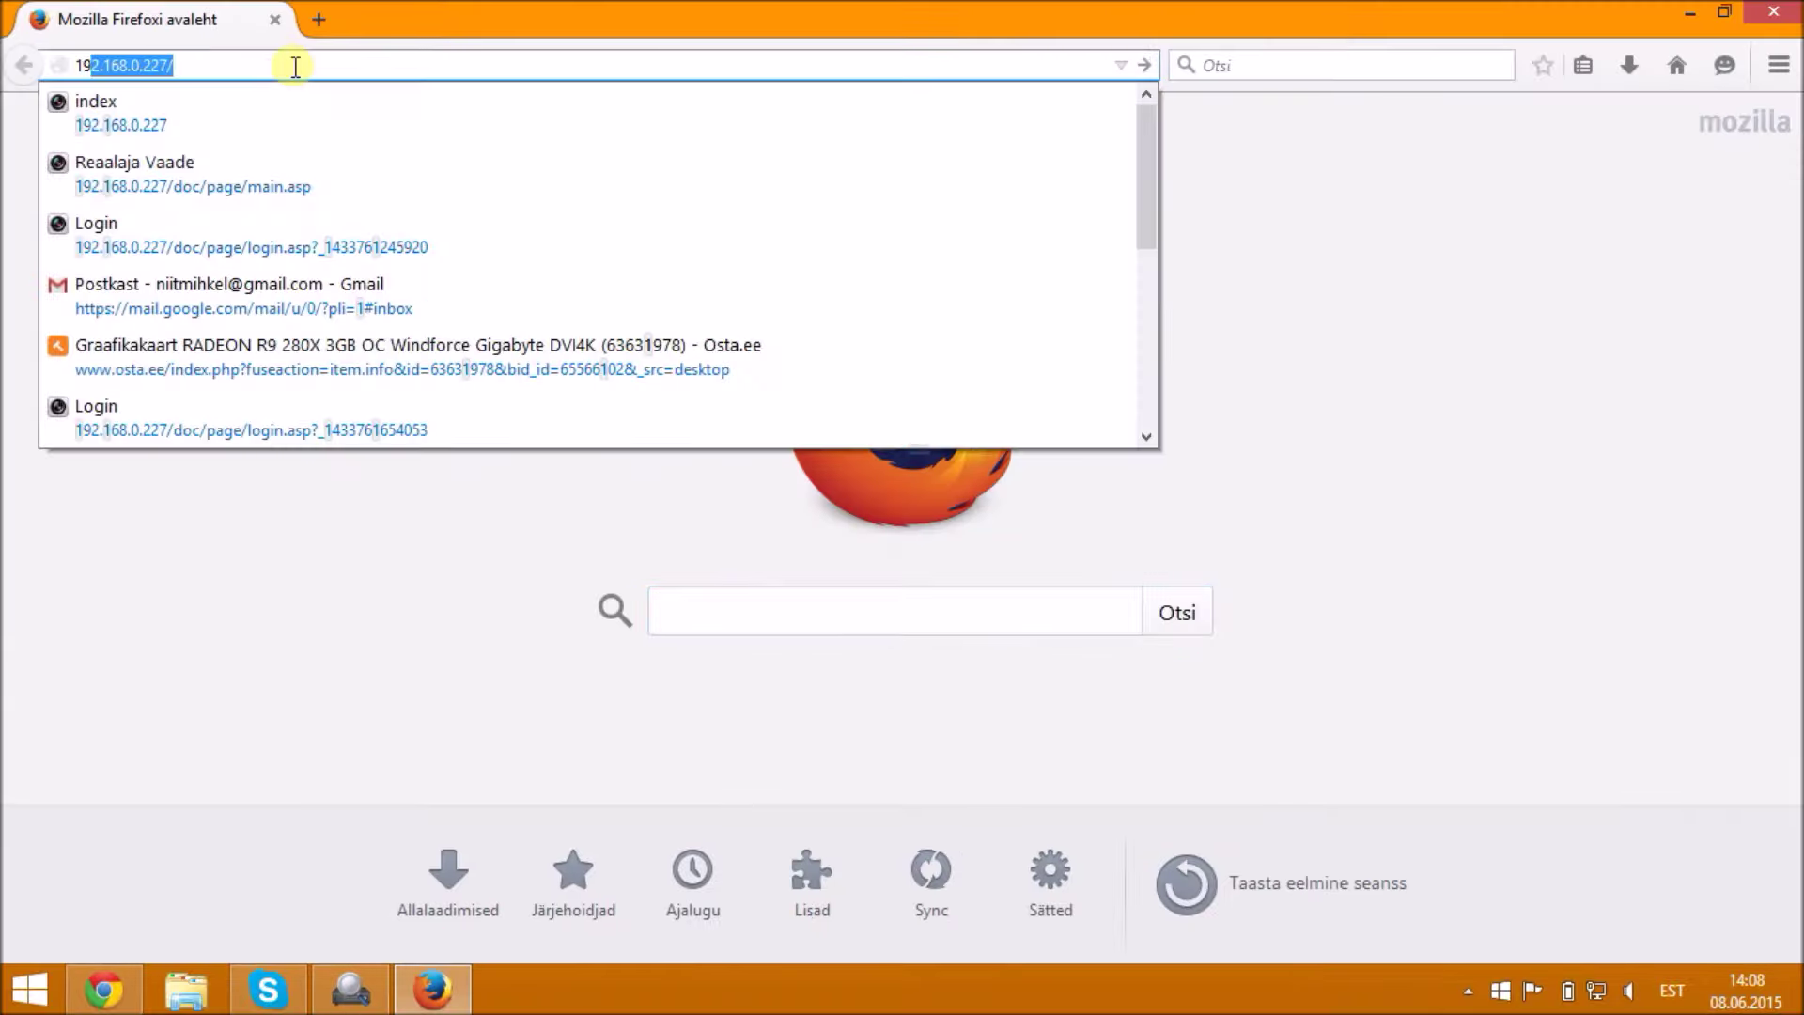
text(0)
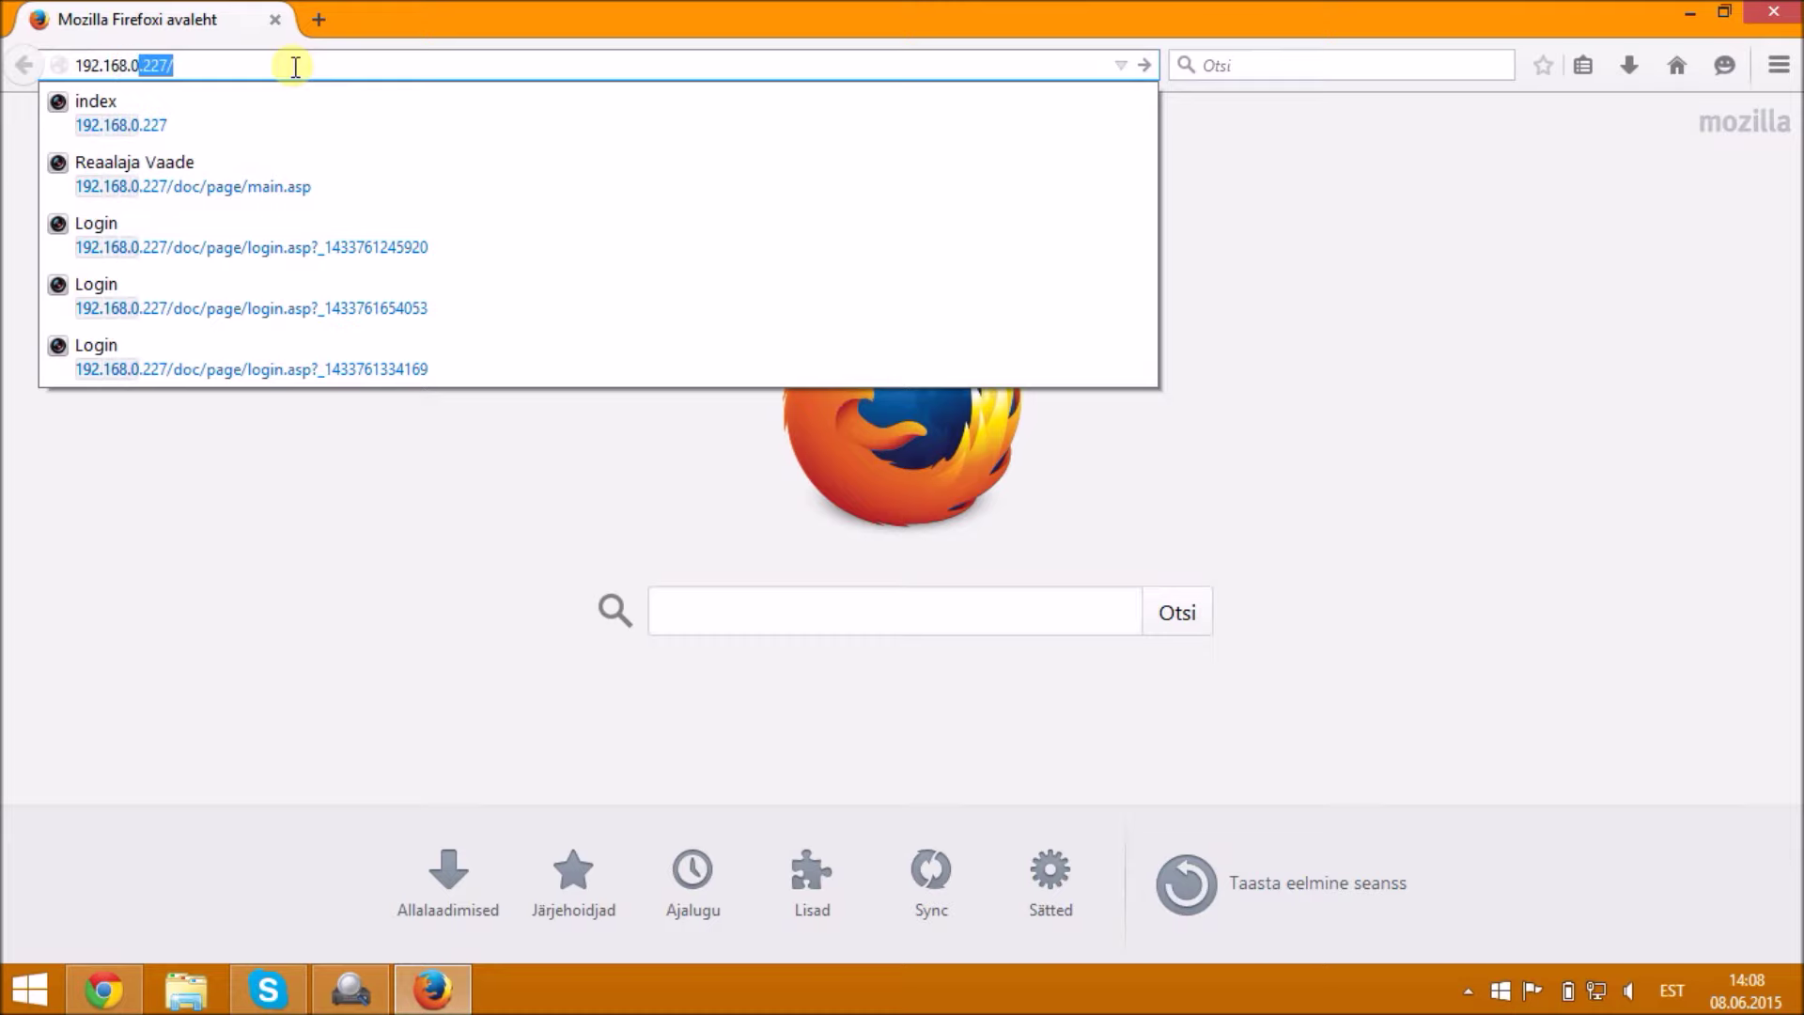
key(Return)
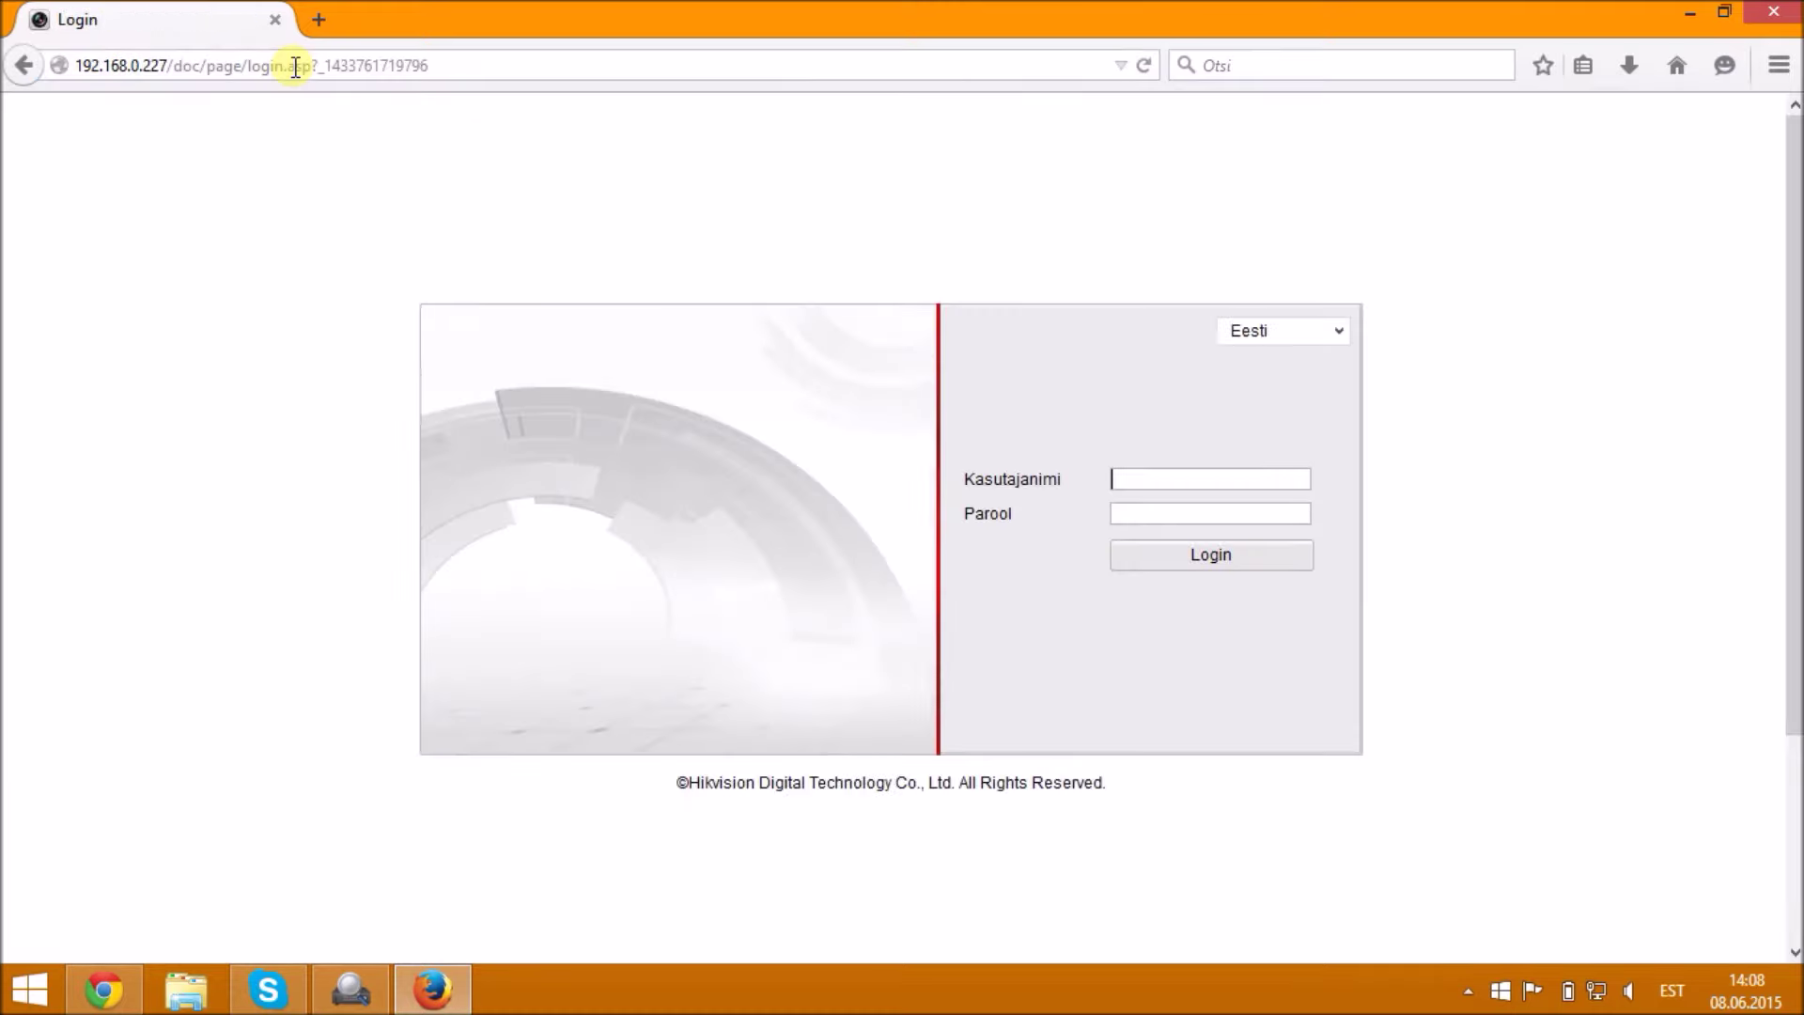
- Log in as admin with the account password
click(1193, 483)
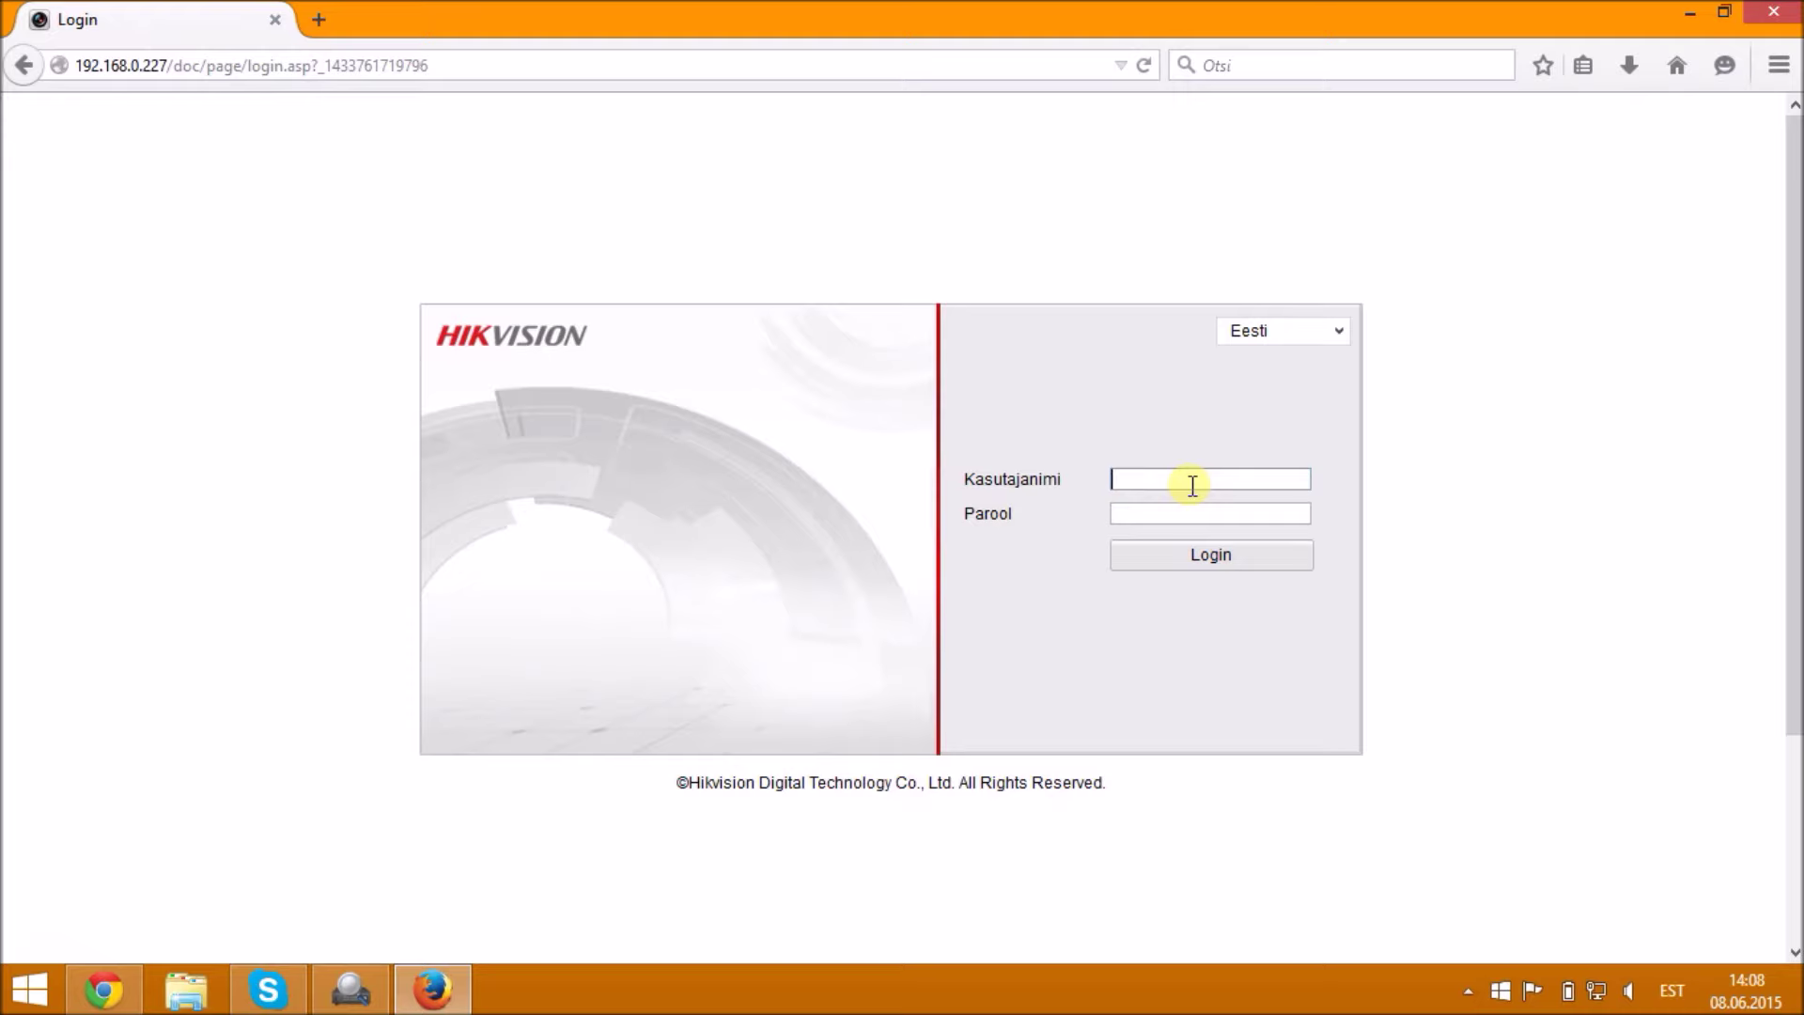
text(admin)
key(Tab)
text(***********)
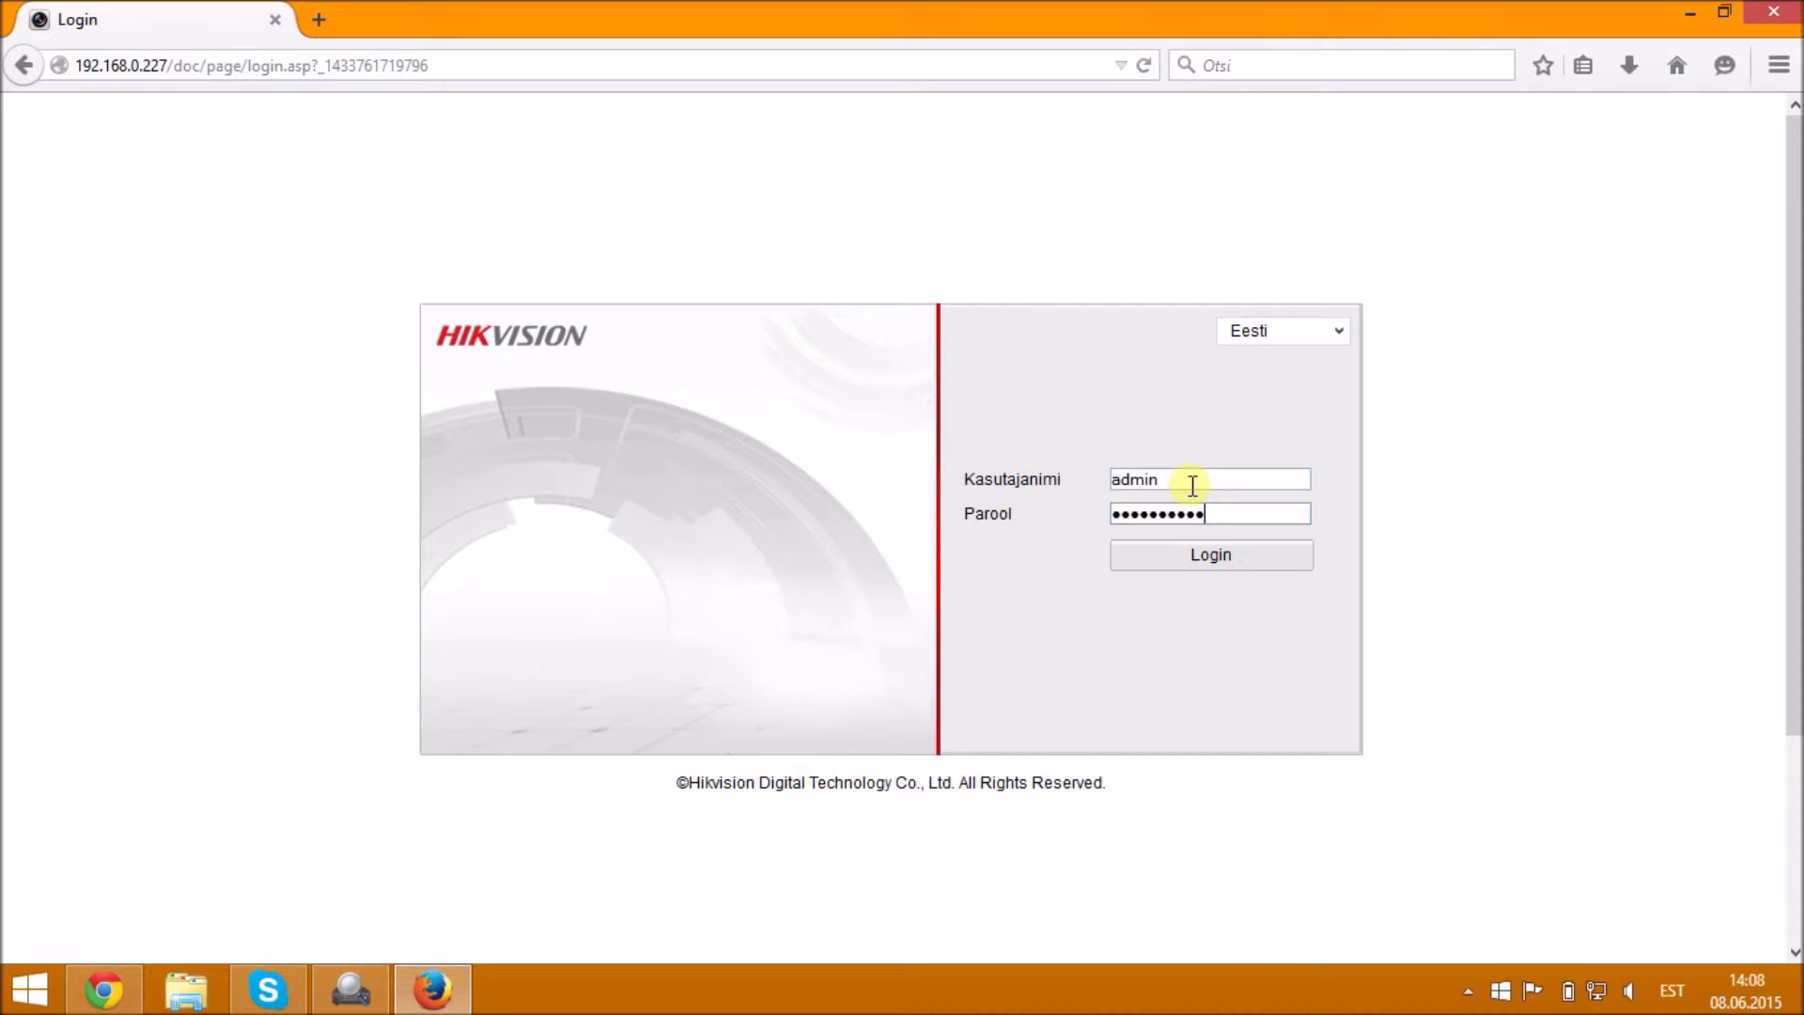
key(Return)
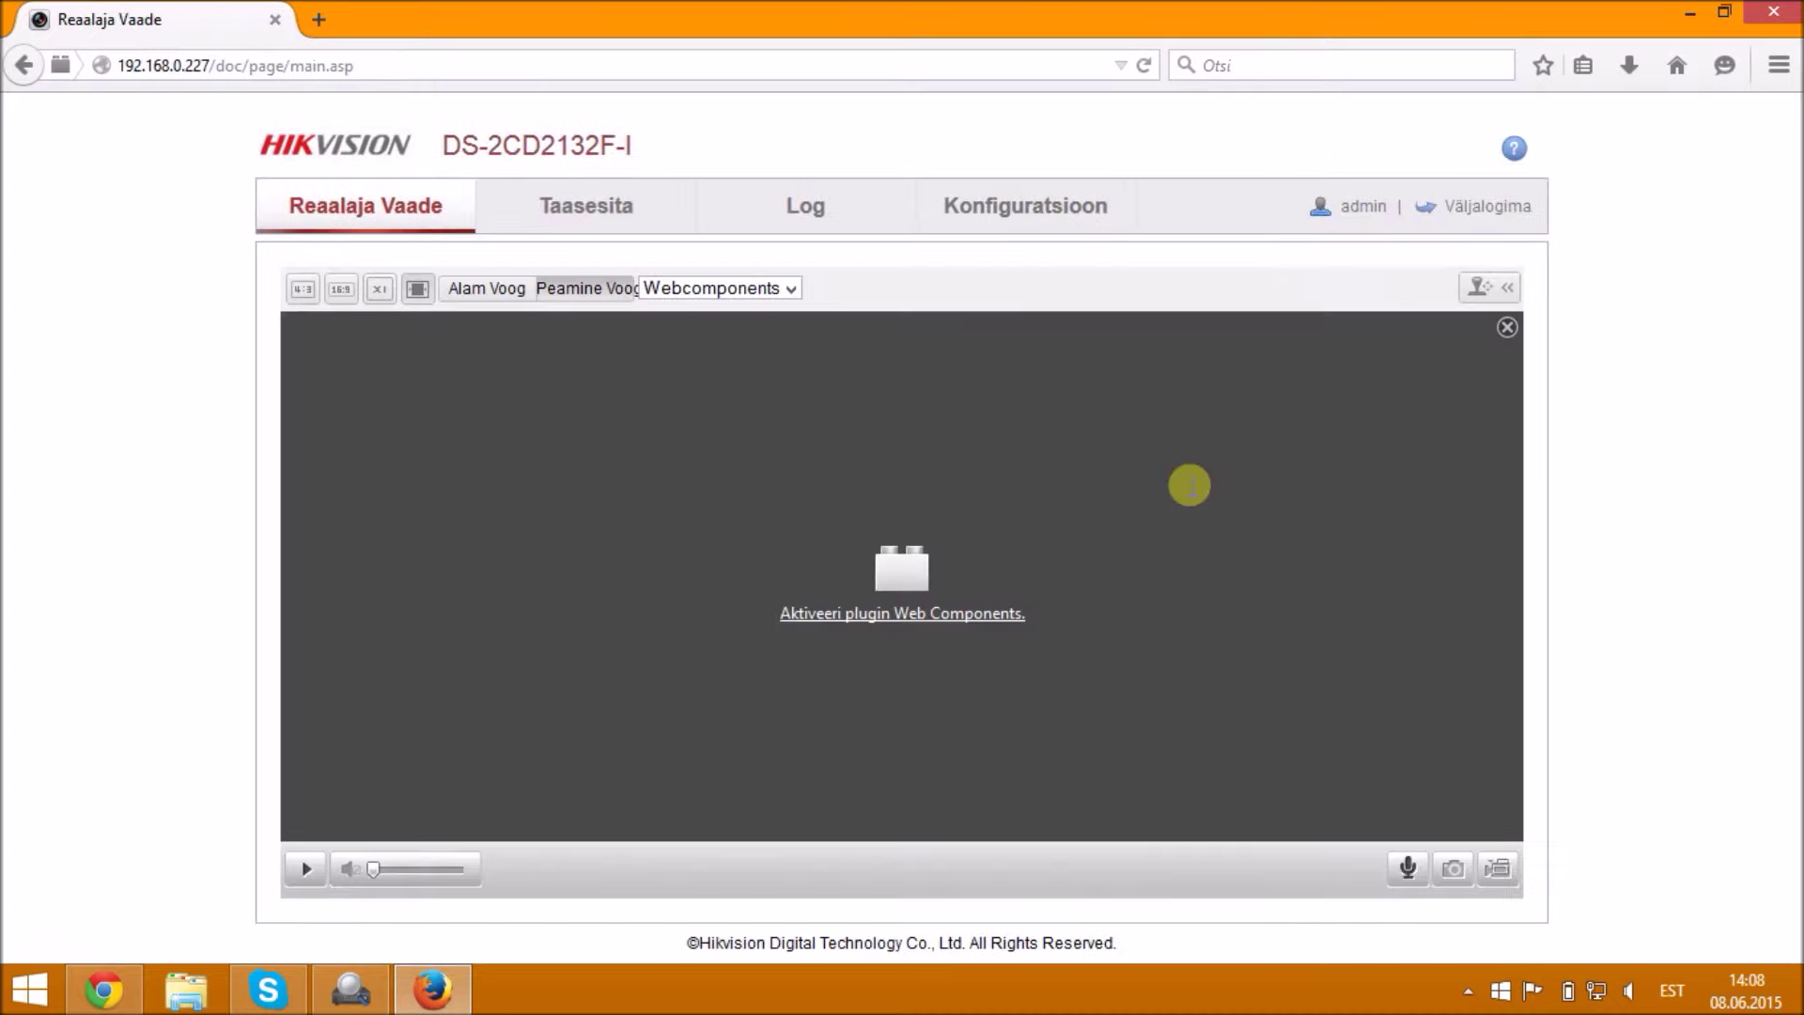
- Allow the Web Components plug-in with 'Luba ja pea meeles' and start the Peamine Voog live stream
click(951, 599)
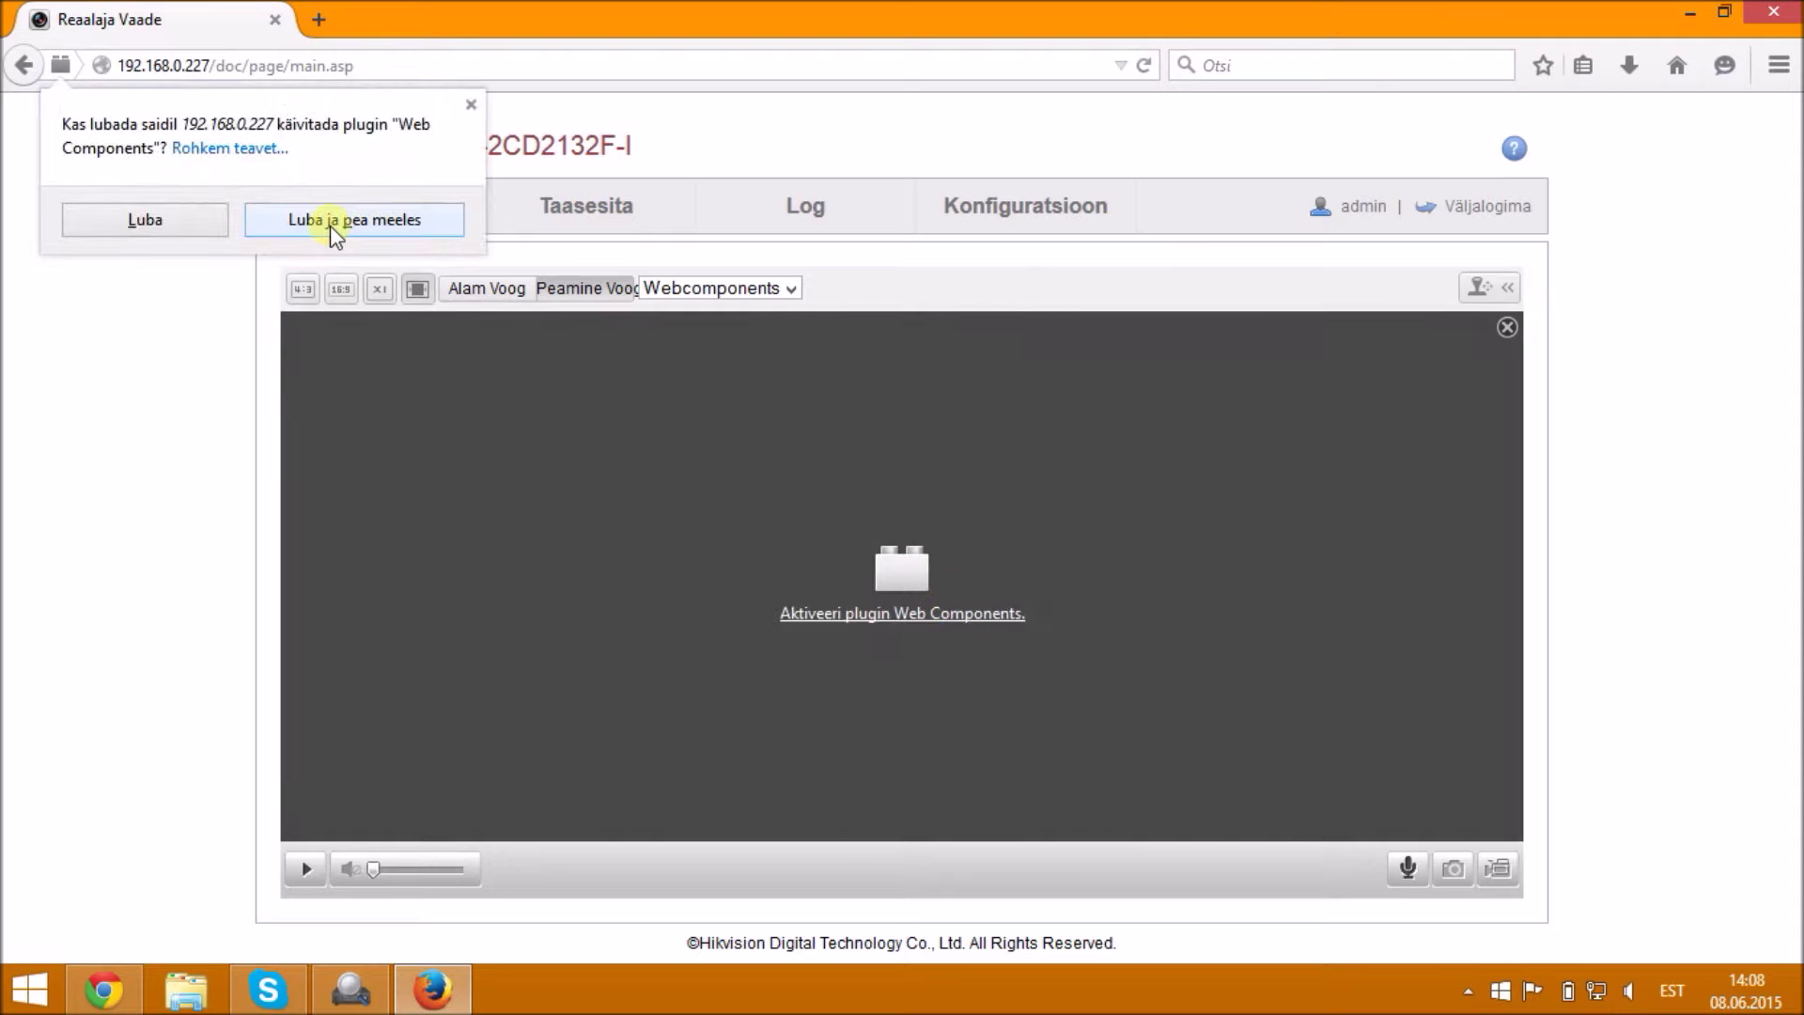
click(330, 226)
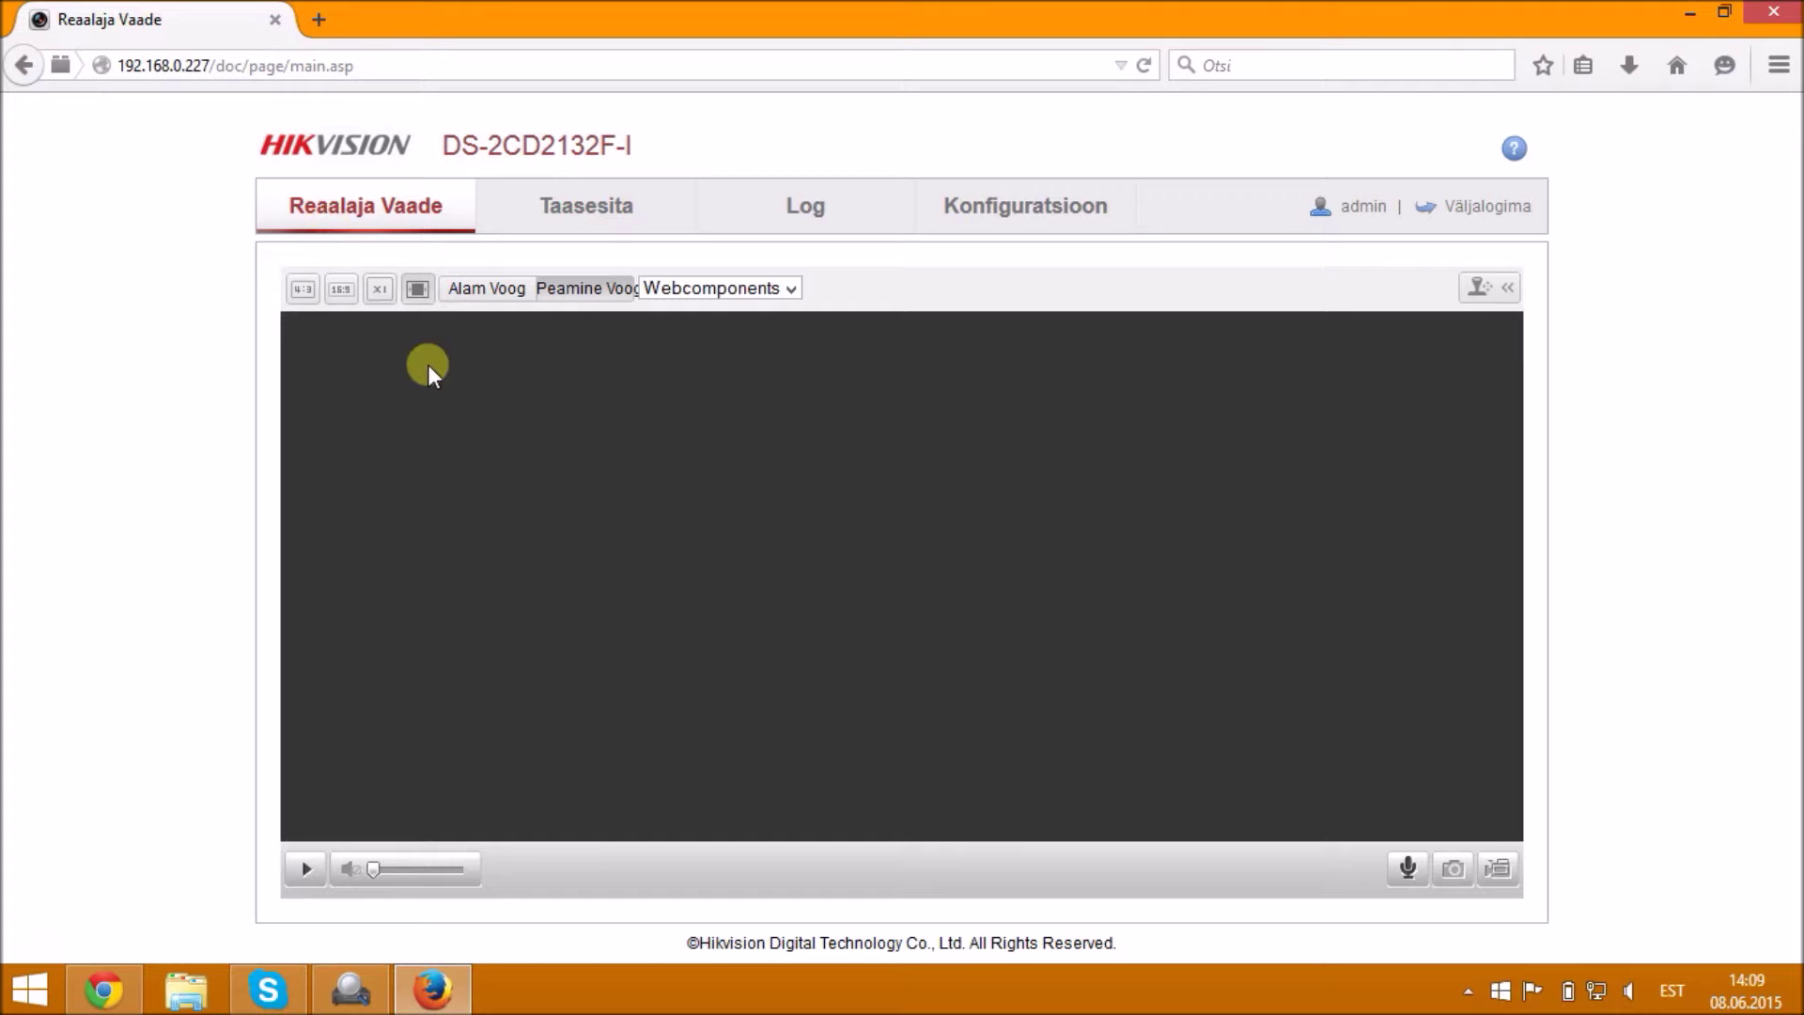
click(564, 290)
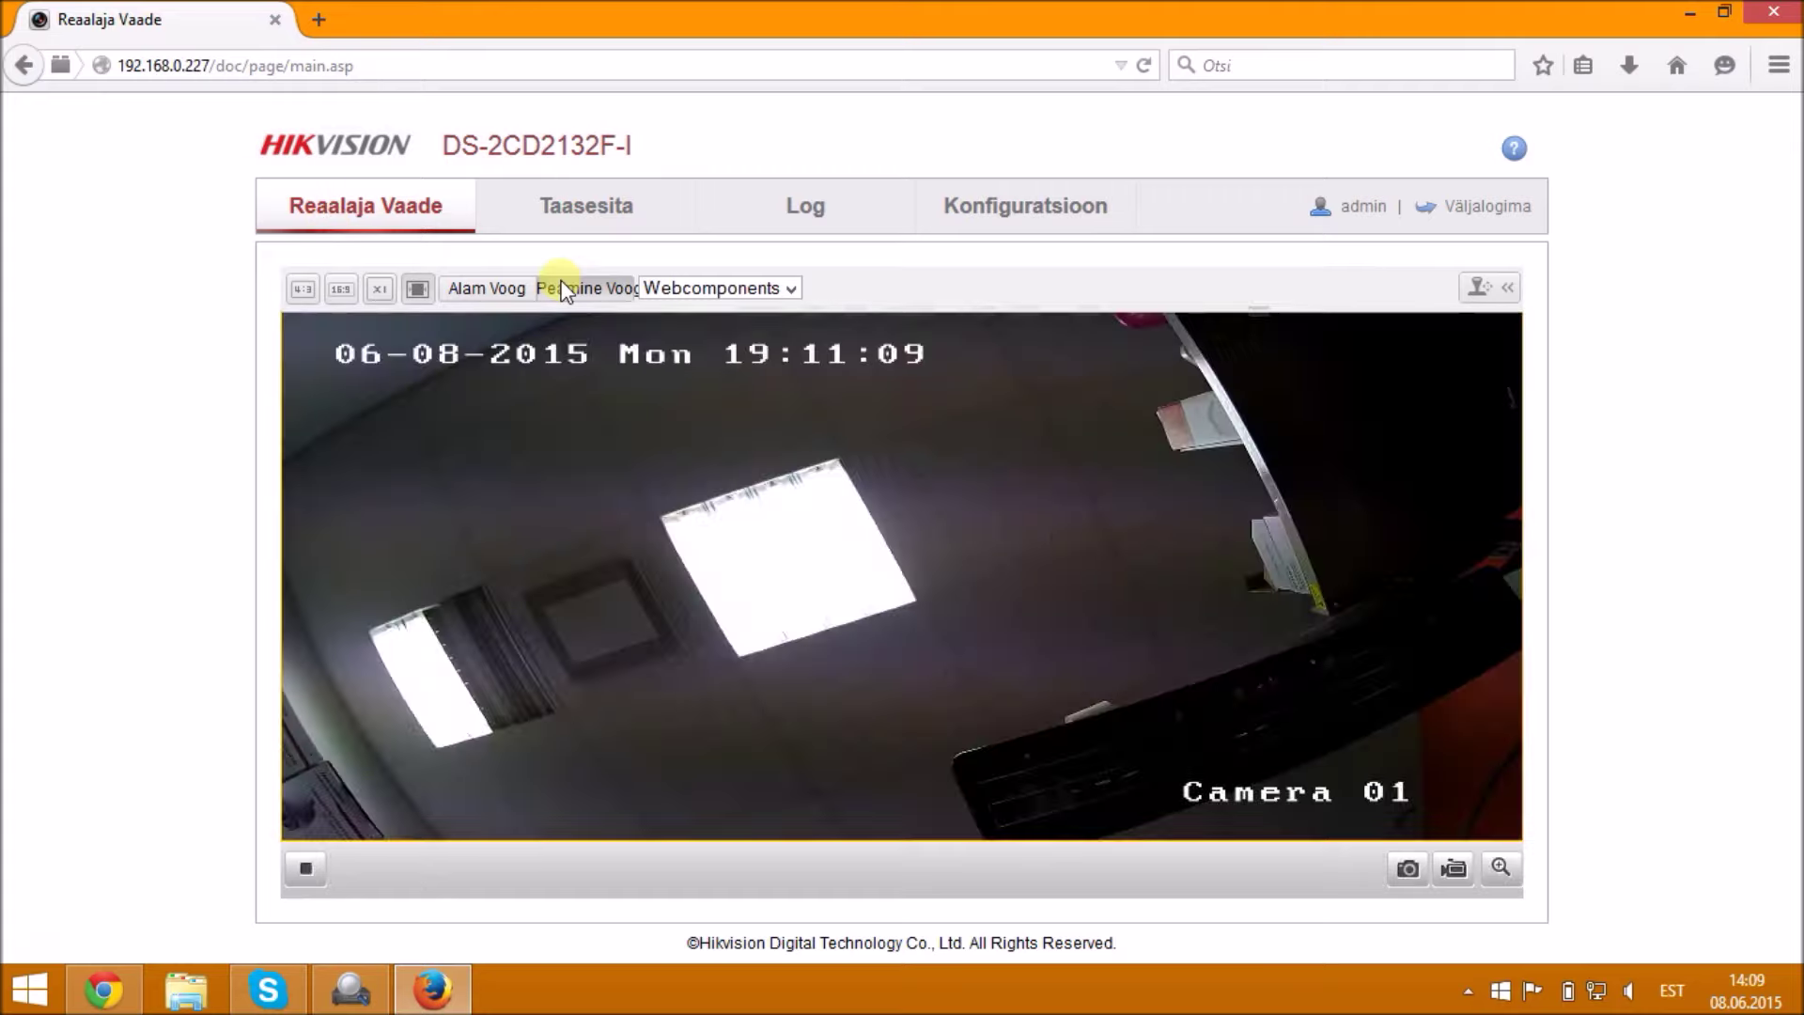